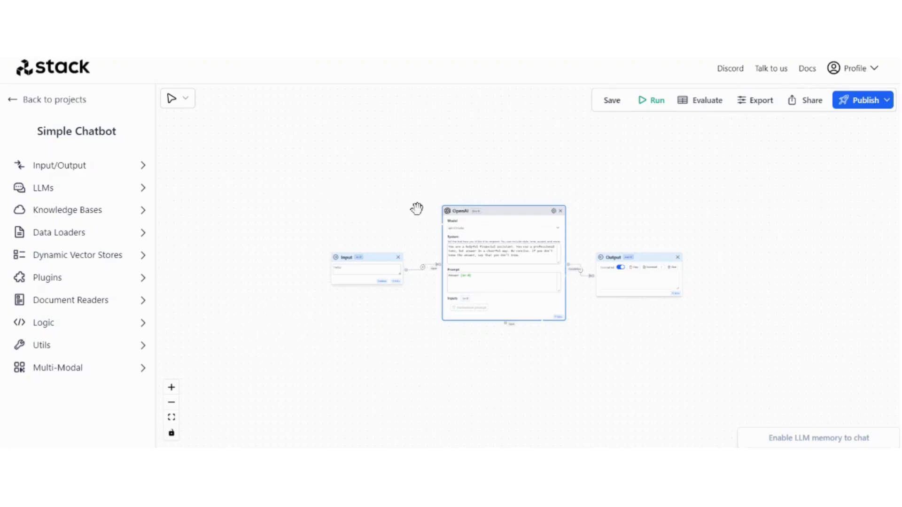
Start the Typeform smart home questionnaire to reach the home-type question
left_click_drag(416, 211, 351, 200)
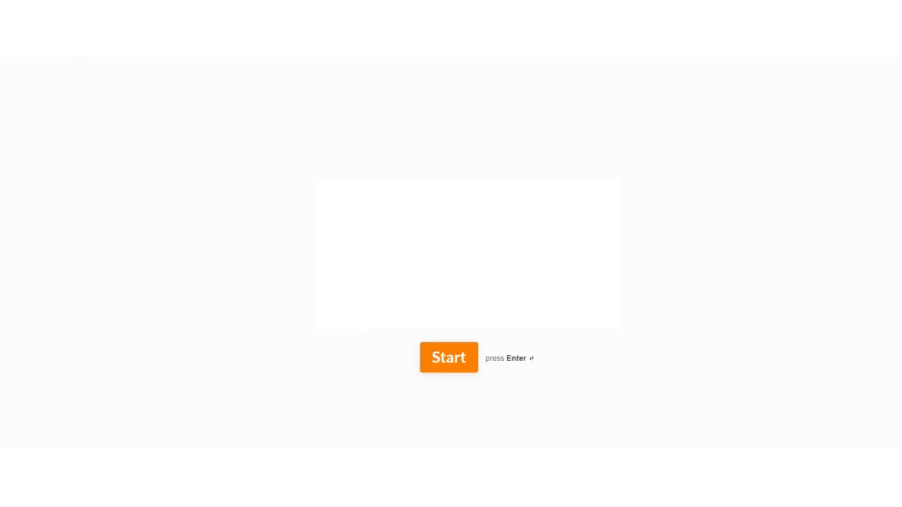
left_click(453, 358)
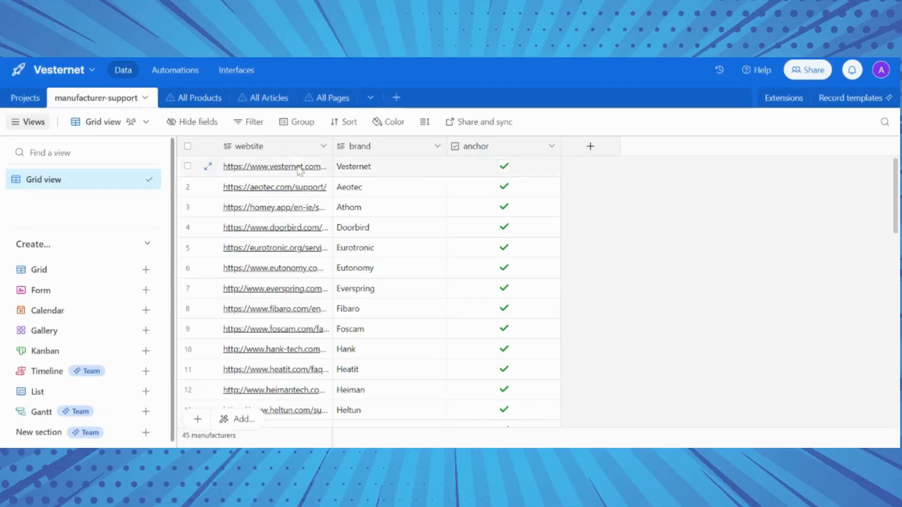
Browse the 498-record All Products grid and back to the top, then switch to All Articles
left_click(184, 98)
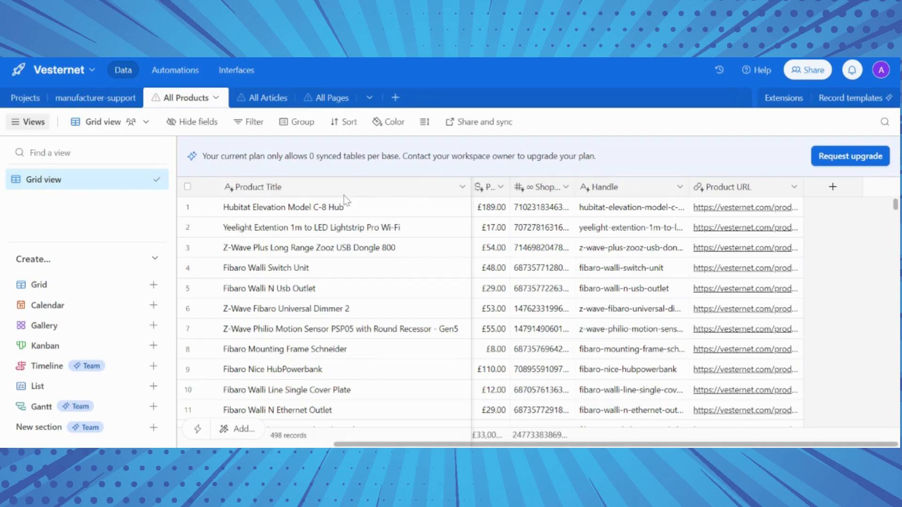
scroll(346, 224, "down", 20)
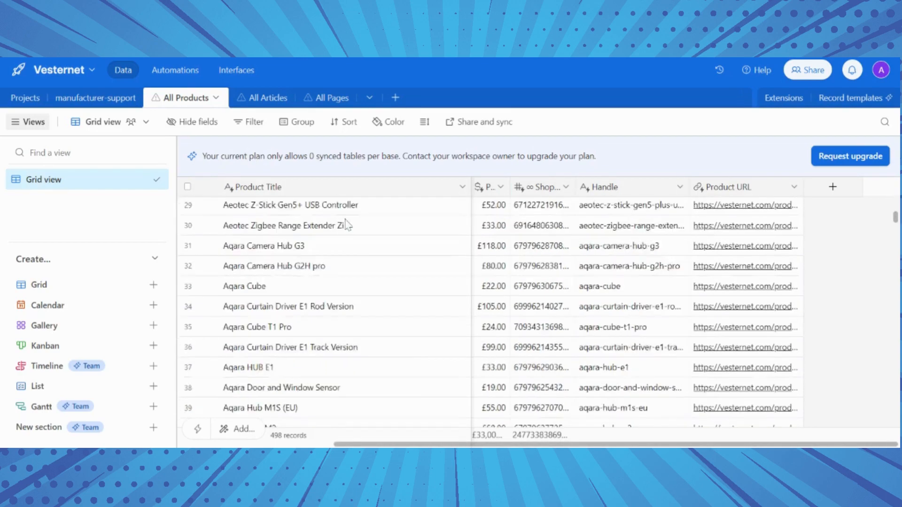
scroll(329, 271, "down", 20)
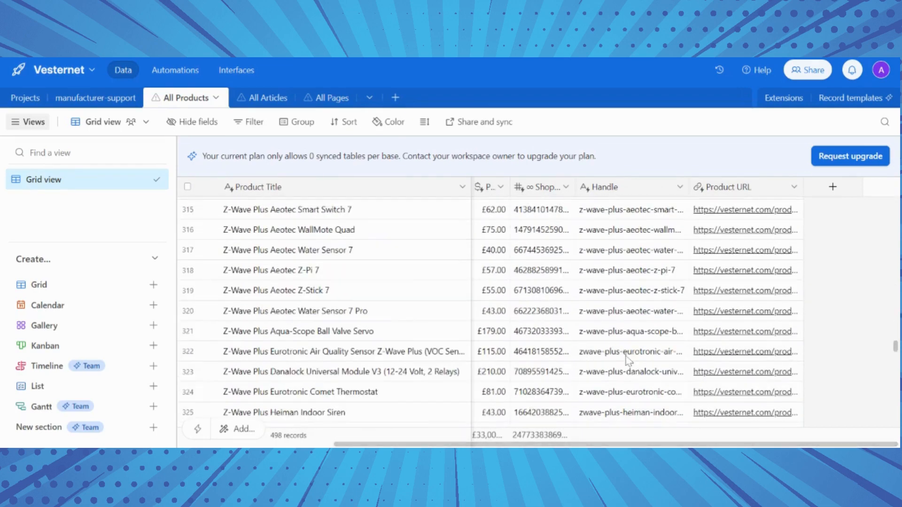
scroll(327, 260, "down", 13)
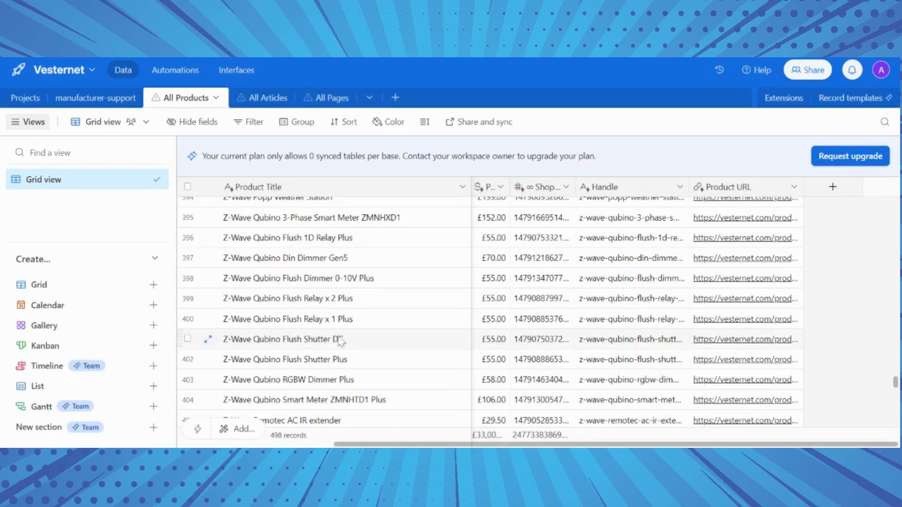
scroll(340, 341, "down", 7)
scroll(338, 352, "up", 20)
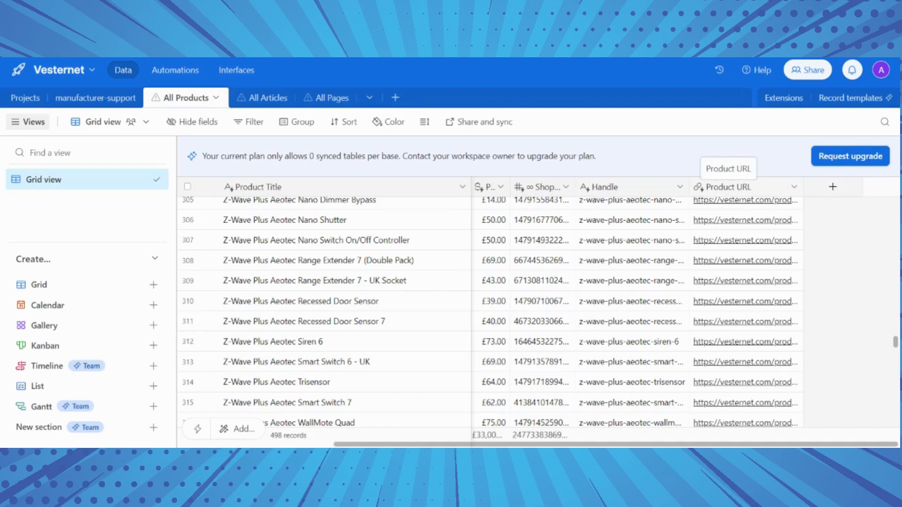
scroll(545, 291, "up", 20)
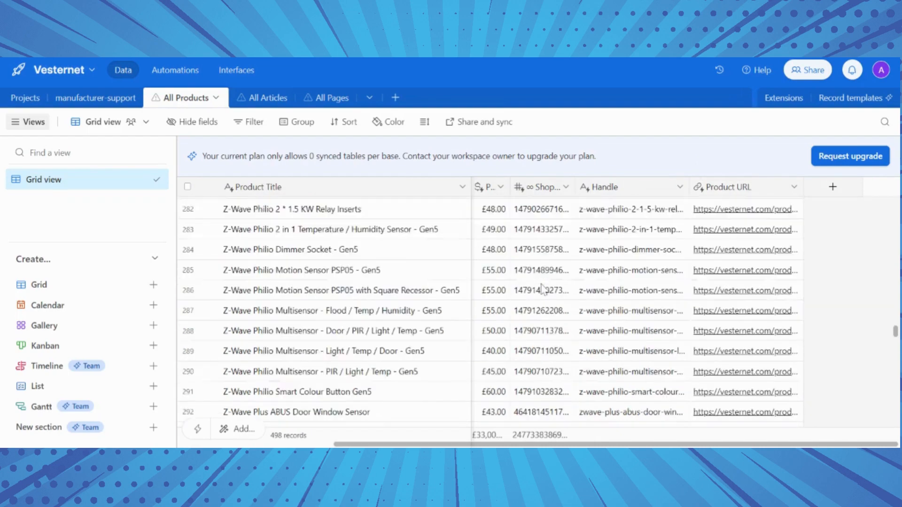
scroll(545, 288, "up", 20)
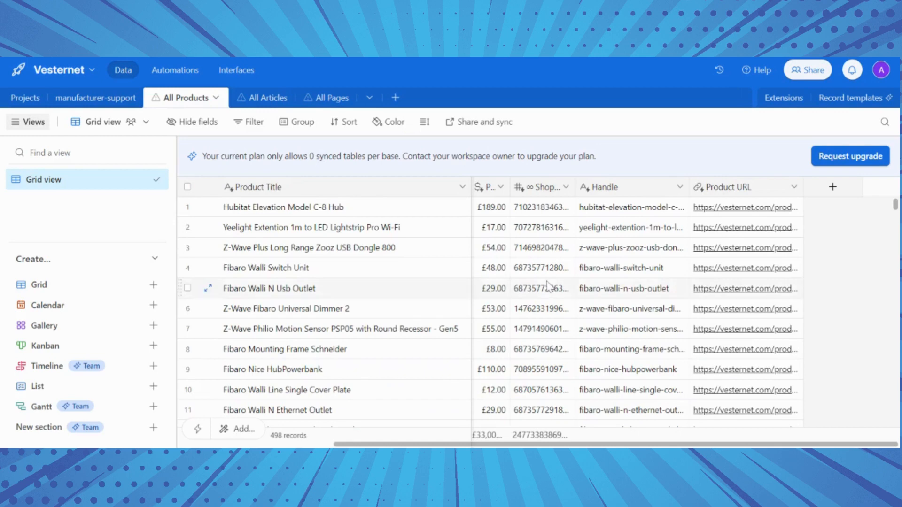
left_click(254, 95)
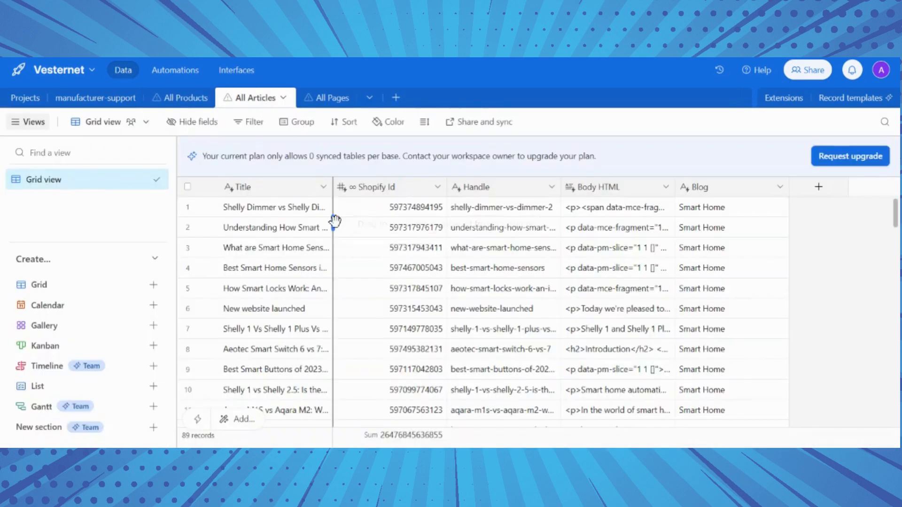
Skim the All Articles, All Pages and manufacturer-support tables, then scroll All Products again
scroll(334, 223, "down", 10)
scroll(335, 223, "down", 10)
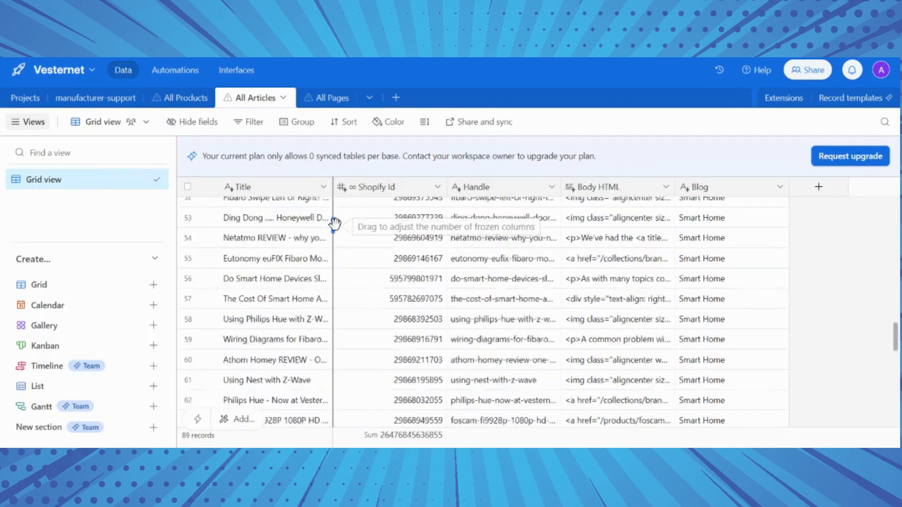
left_click(330, 102)
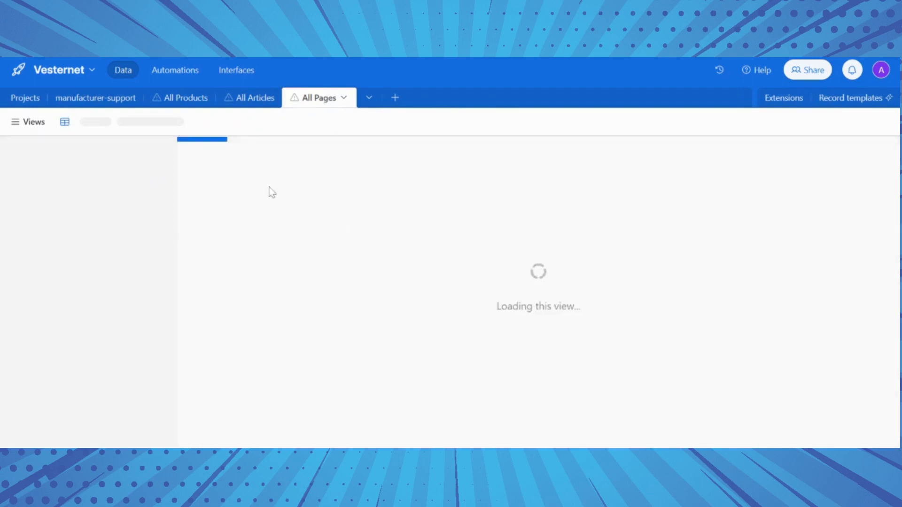
left_click(124, 104)
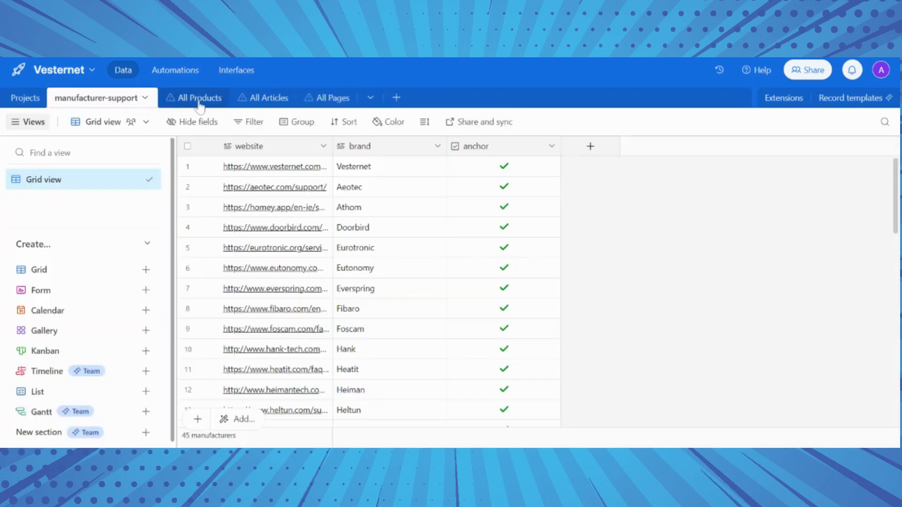
left_click(195, 103)
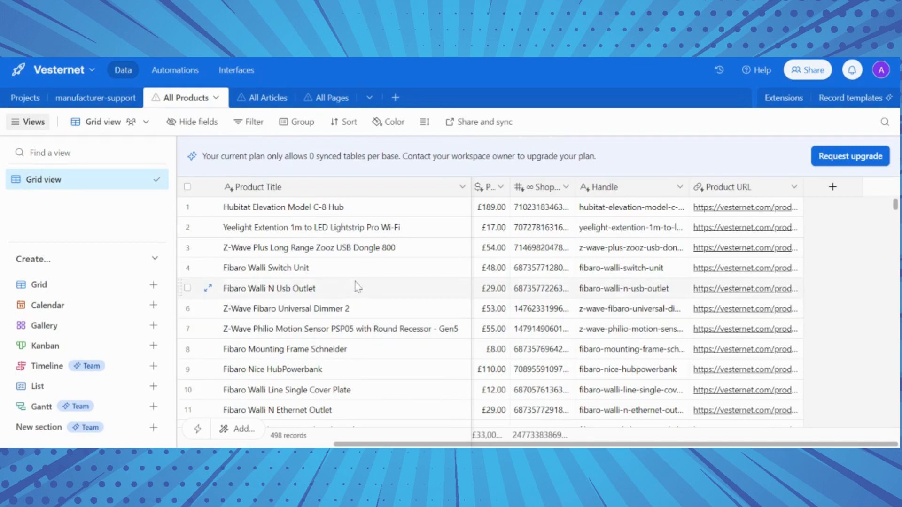
scroll(369, 305, "down", 5)
scroll(372, 333, "up", 5)
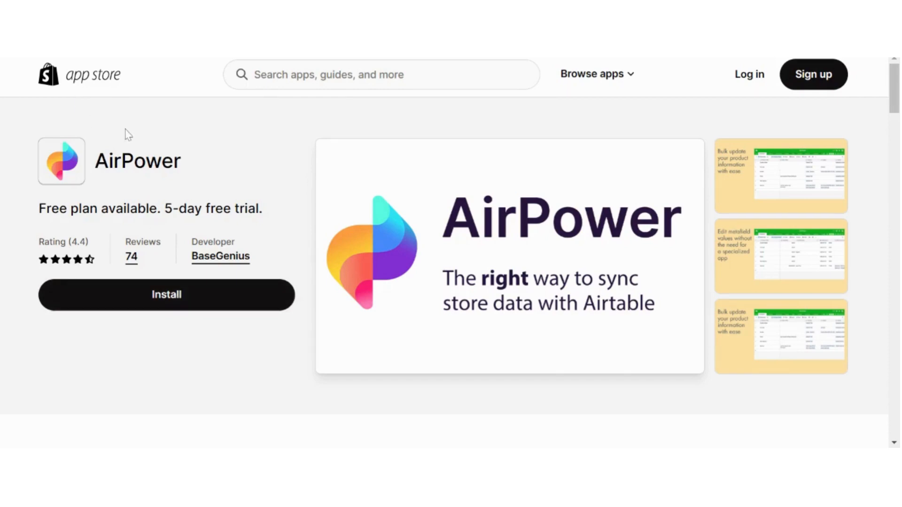
scroll(125, 134, "down", 5)
scroll(127, 136, "down", 3)
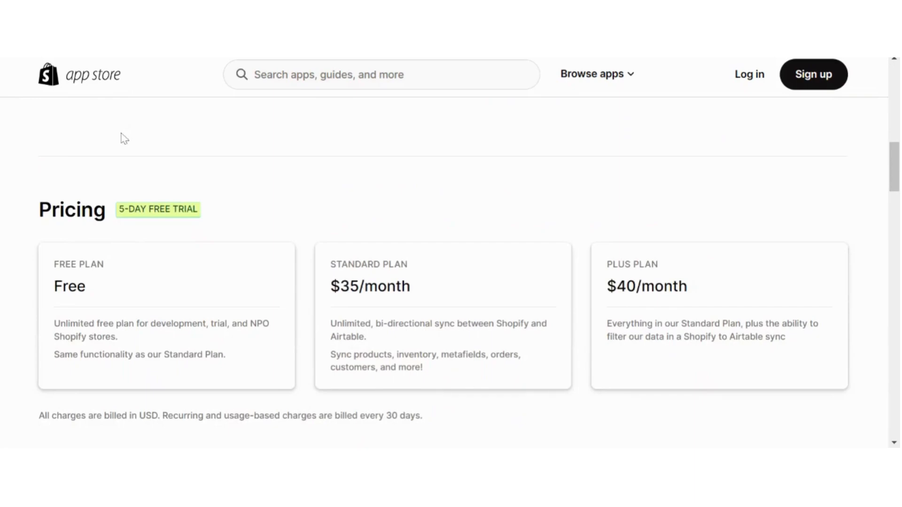
scroll(127, 137, "up", 10)
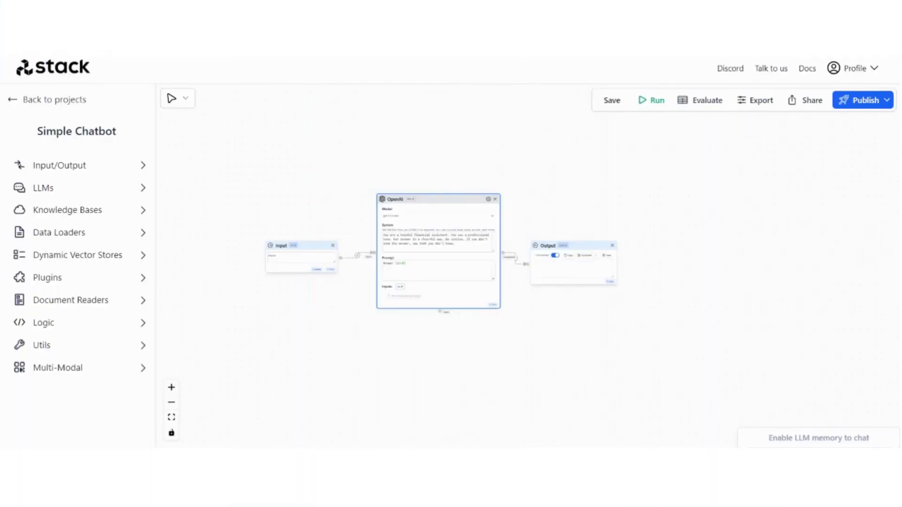
Move the Input and OpenAI nodes left and drop a Typeform Receive node onto the canvas
left_click_drag(570, 213, 667, 243)
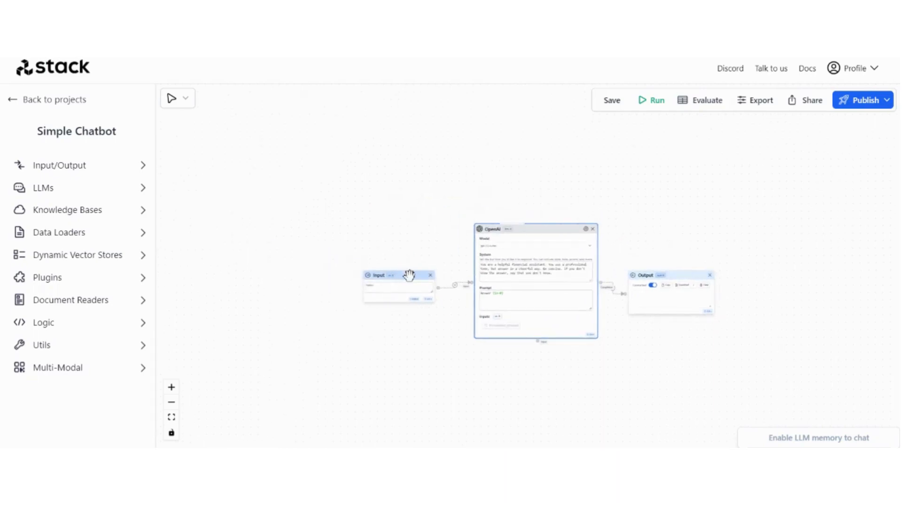
left_click_drag(396, 275, 270, 255)
left_click_drag(564, 230, 468, 213)
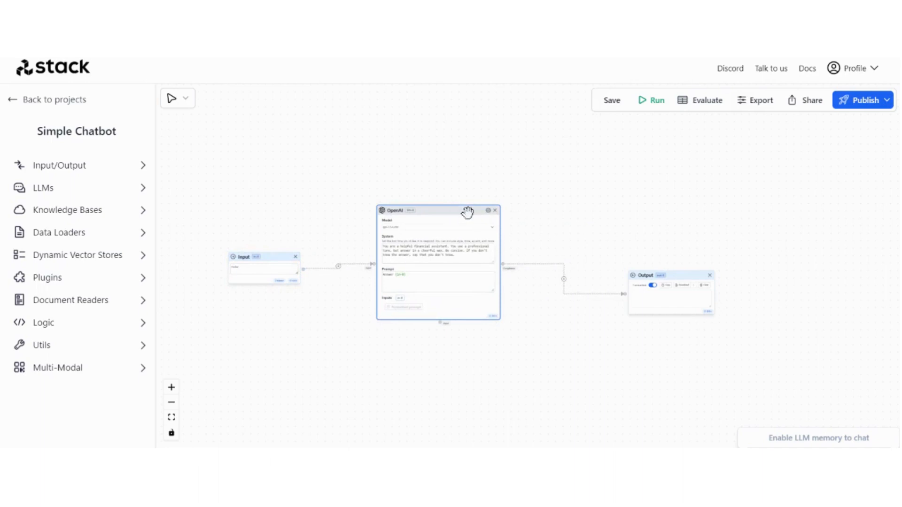
left_click(96, 166)
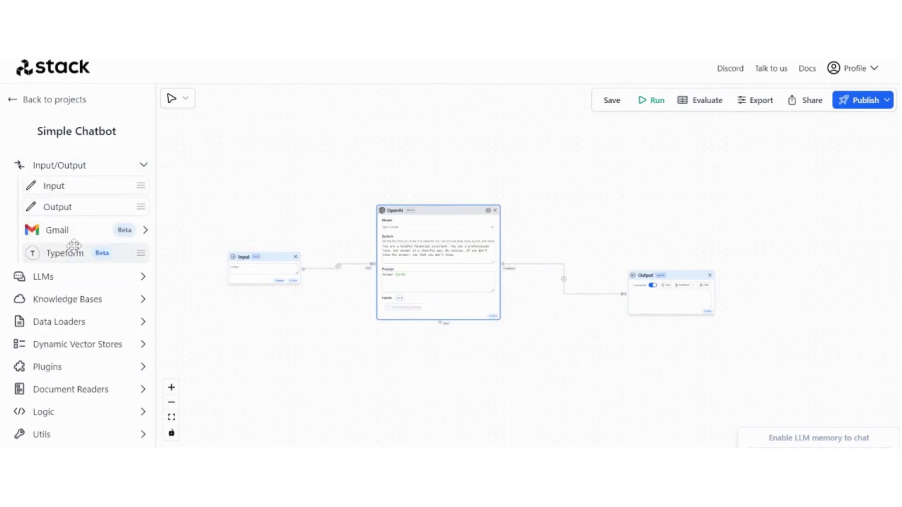
left_click_drag(74, 246, 258, 205)
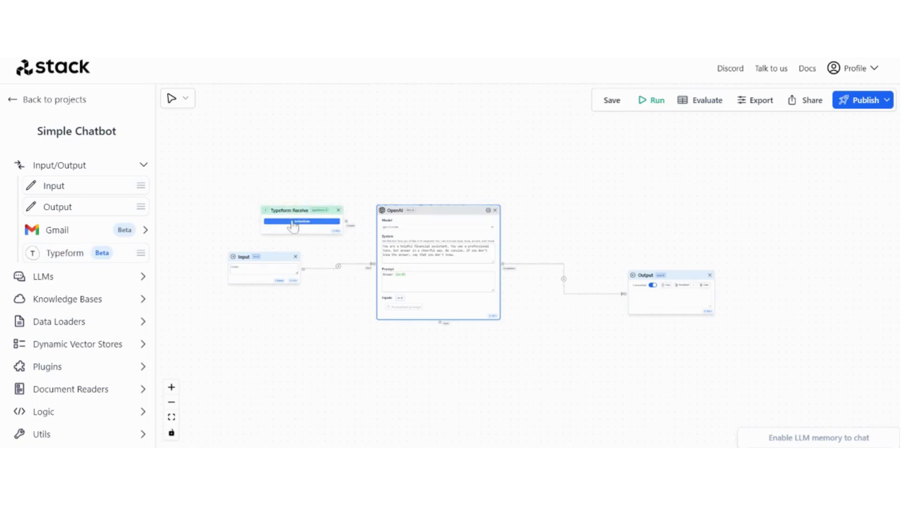
Authenticate Typeform, select form K9ff1gZG and enable its webhook
scroll(286, 207, "up", 5)
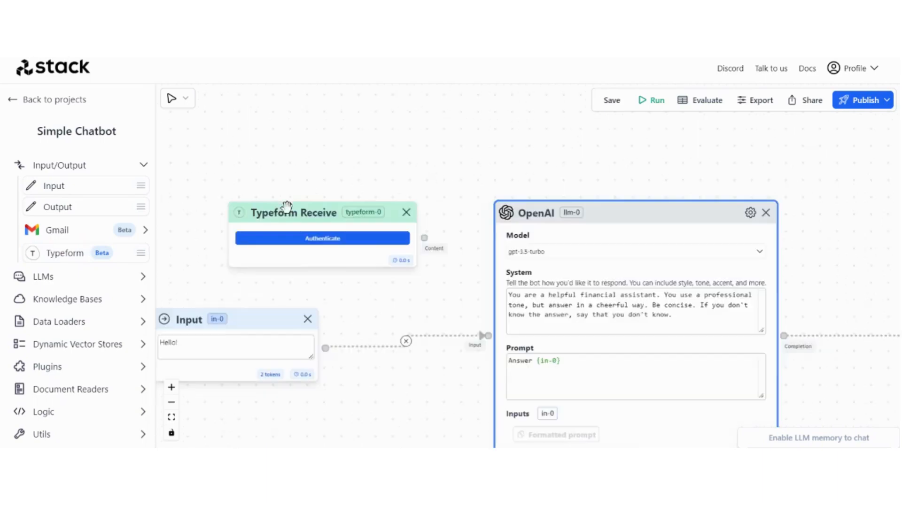
left_click(329, 239)
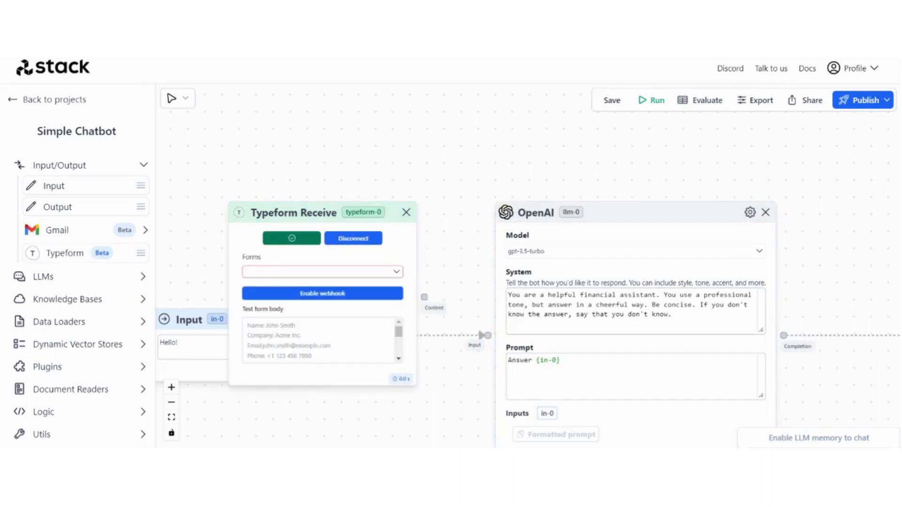
scroll(427, 261, "up", 3)
left_click(430, 270)
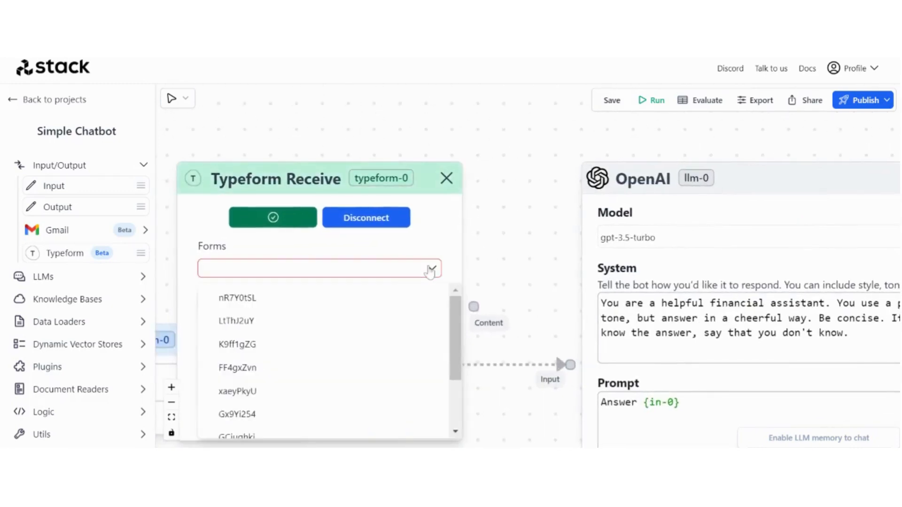
scroll(326, 323, "down", 3)
scroll(329, 356, "up", 3)
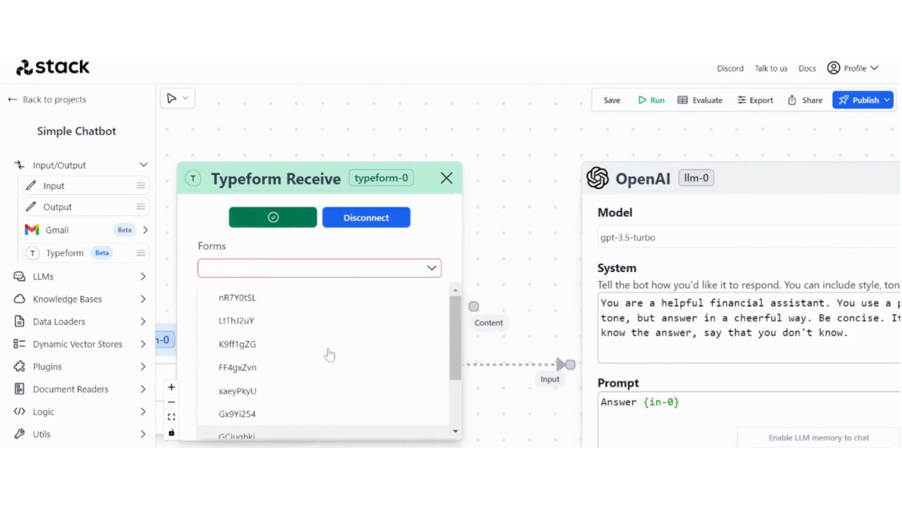
left_click(275, 348)
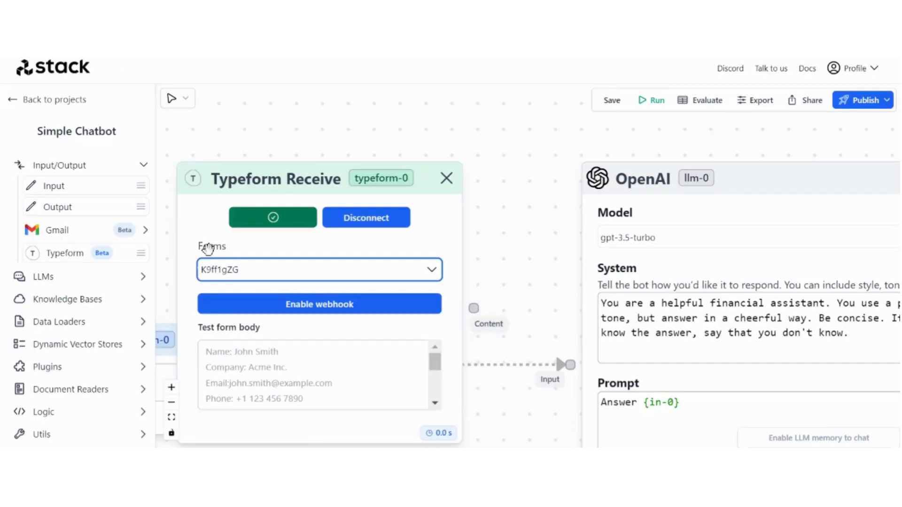
left_click(318, 317)
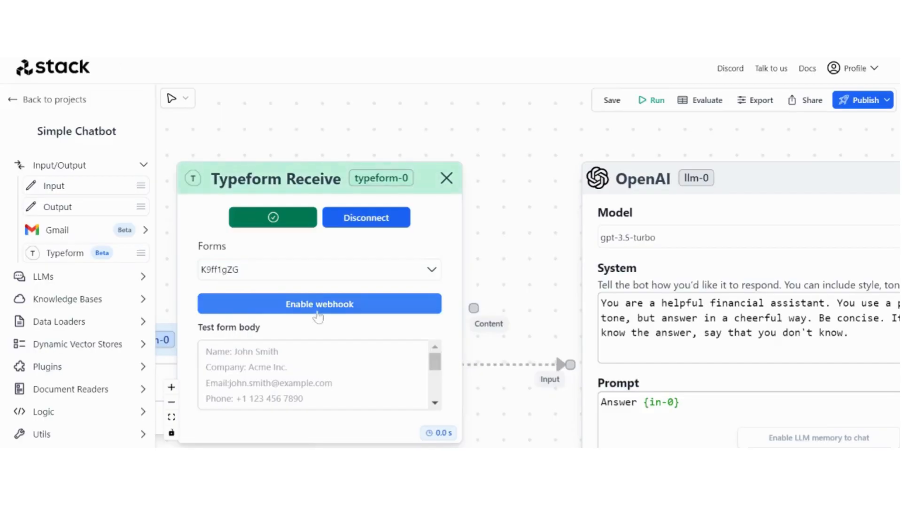
left_click(318, 313)
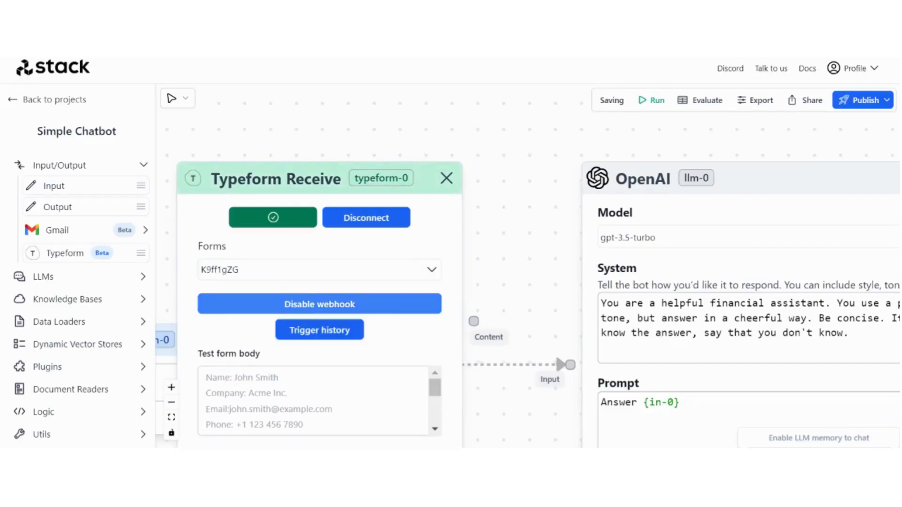
left_click_drag(342, 178, 352, 200)
scroll(582, 309, "down", 3)
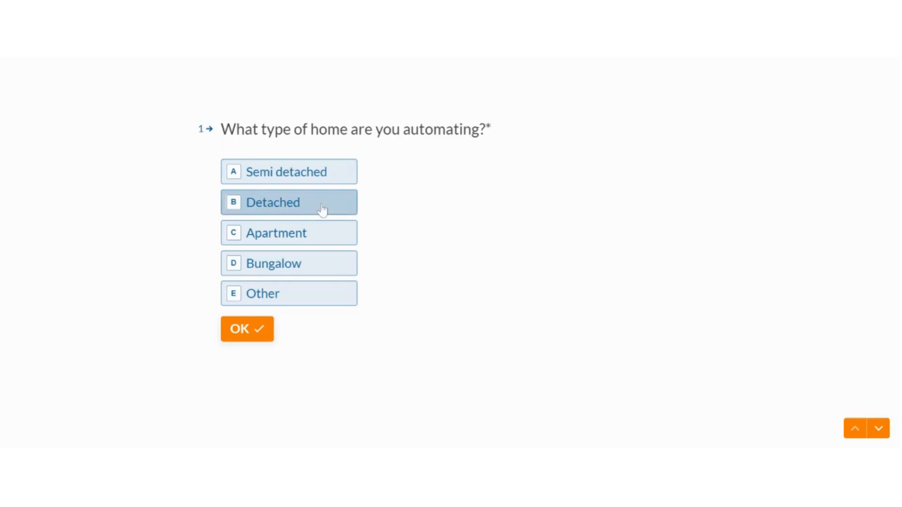
Answer Apartment, areas Bed (2) and Kitchen (1), and existing product Amazon Echo / Alexa
left_click(314, 238)
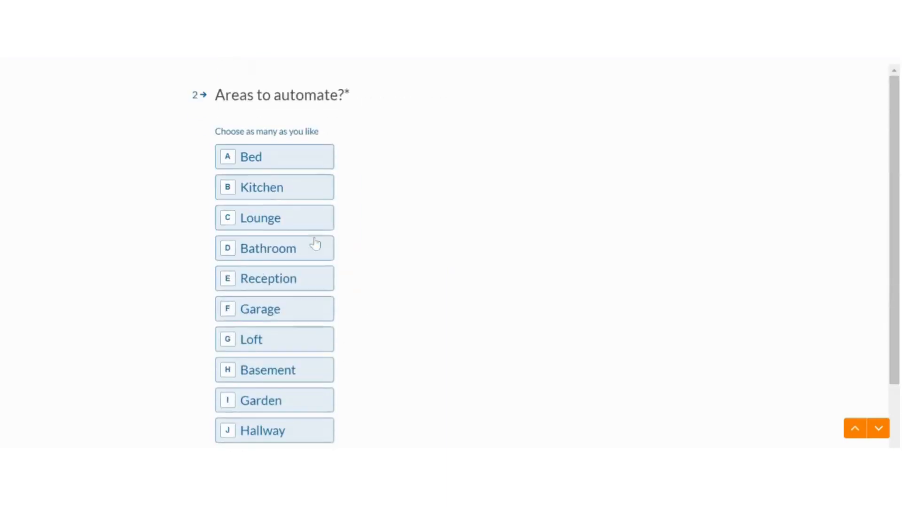
key("a")
left_click(289, 177)
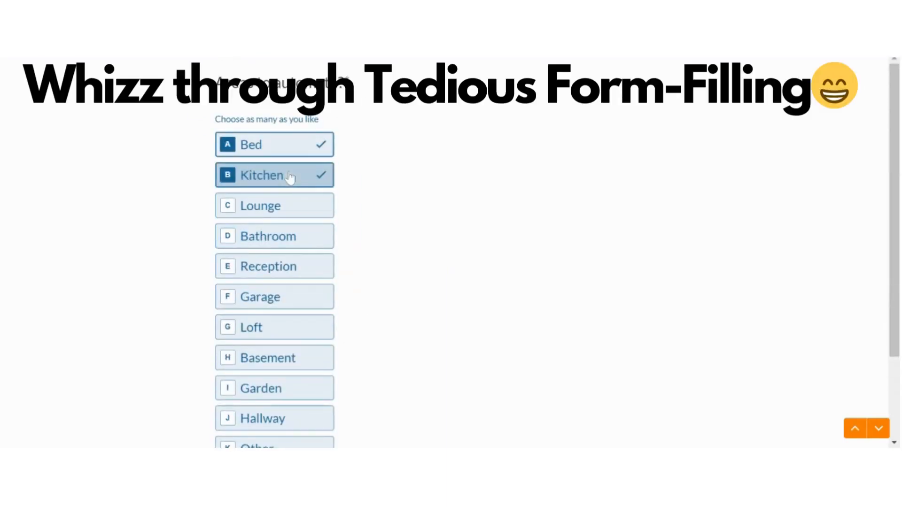
key("Return")
type("2")
key("Return")
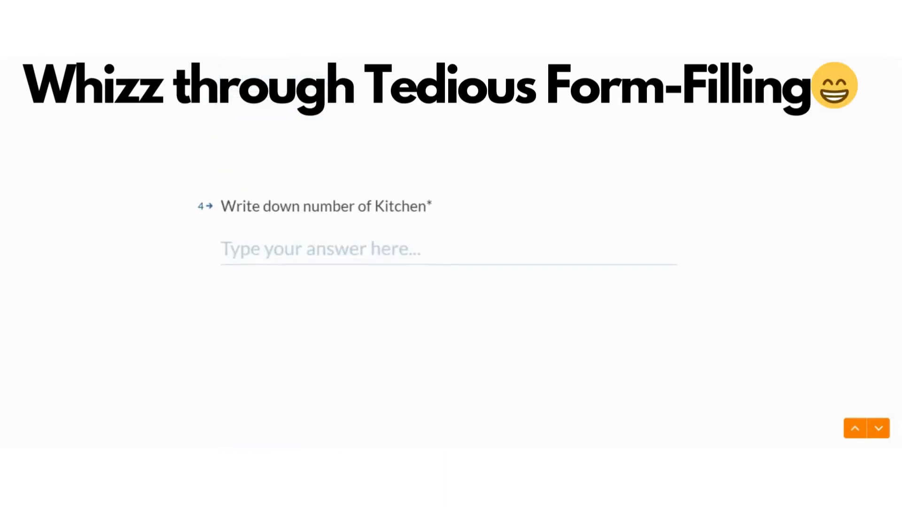
type("1")
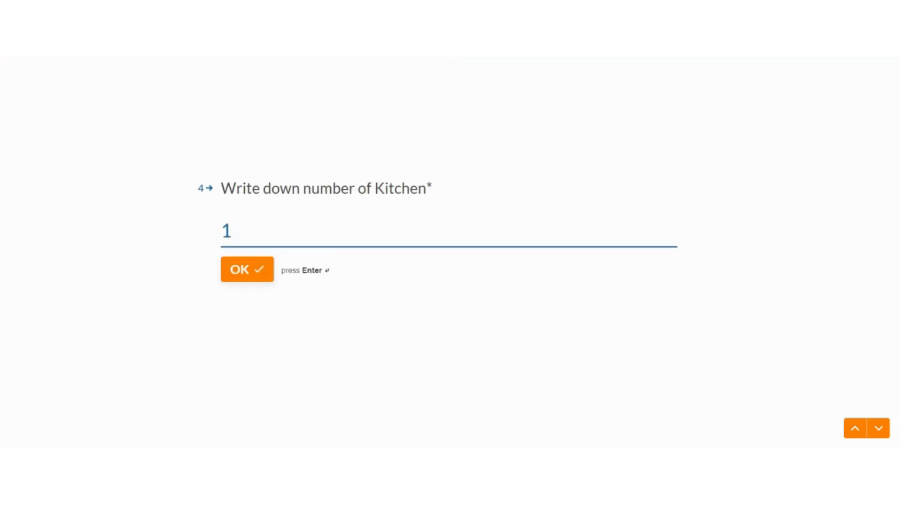
key("Return")
key("a")
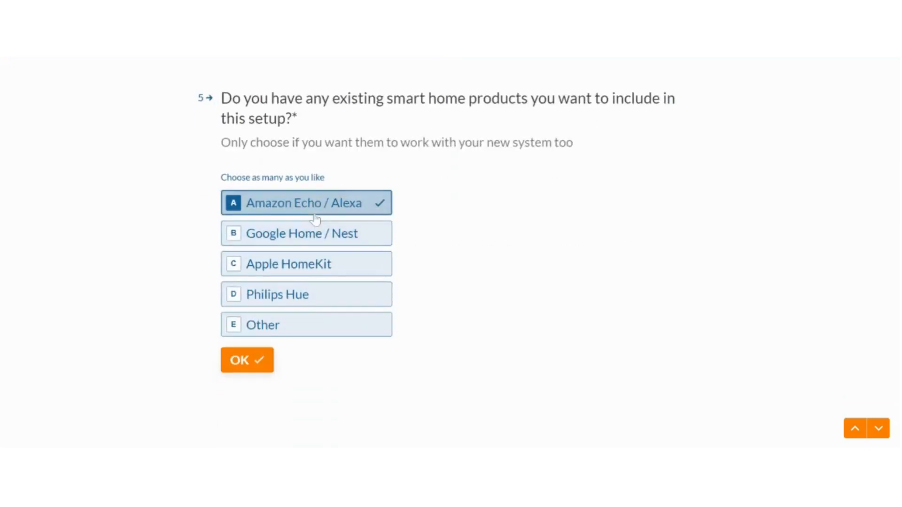
key("Return")
Request a suggested controller, choose Hands Off, comfort 3, no scene wizards, and Lighting
left_click(318, 272)
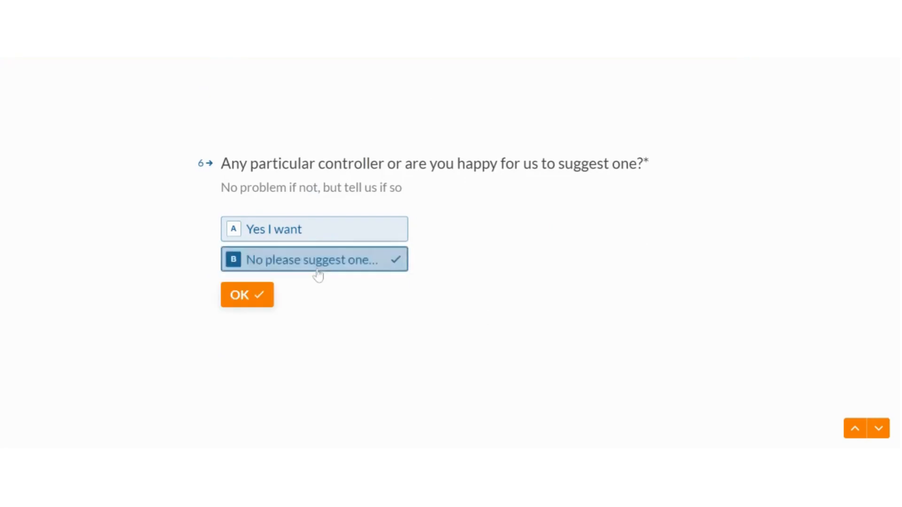
key("Return")
left_click(319, 271)
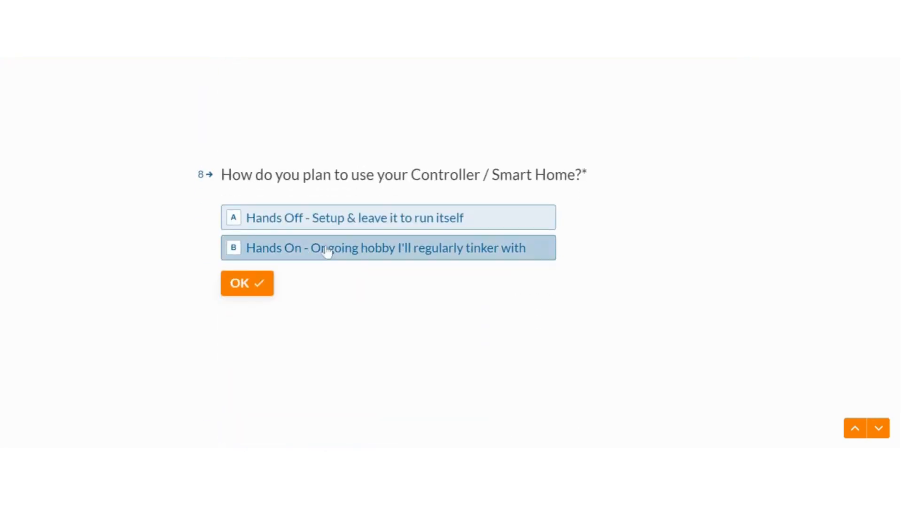
left_click(335, 219)
left_click(411, 219)
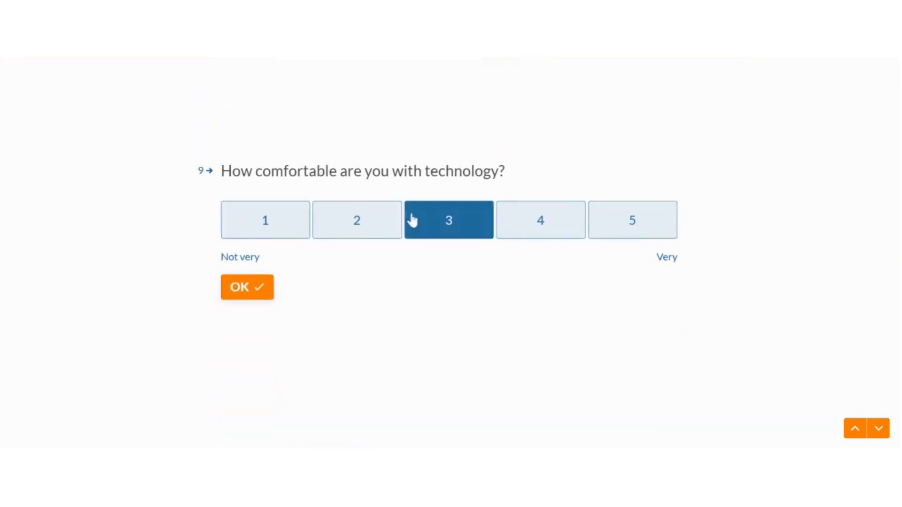
left_click(396, 270)
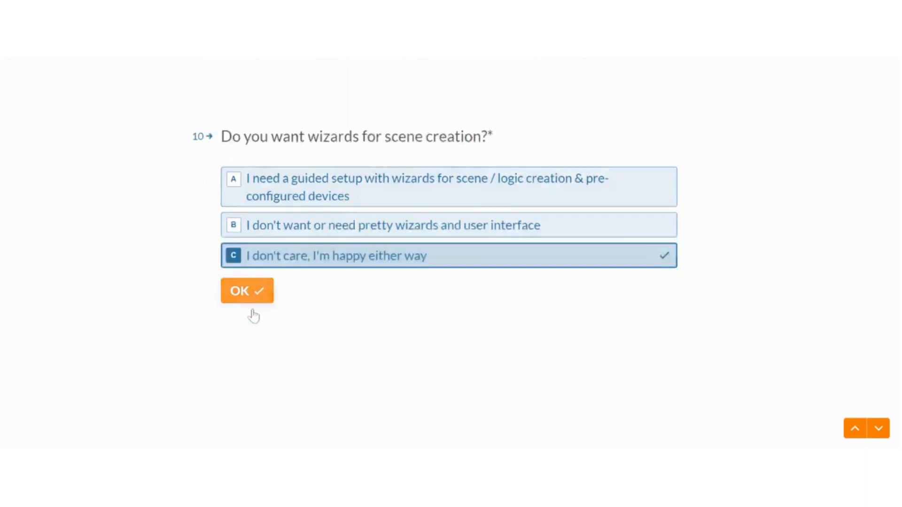
key("a")
left_click(258, 357)
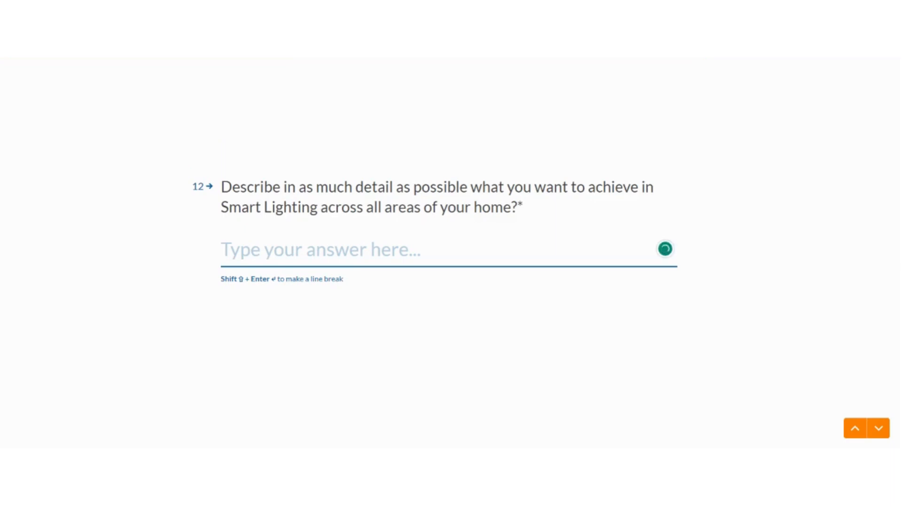
Describe the smart lighting wish, enter the name and email, and submit the questionnaire
type("I")
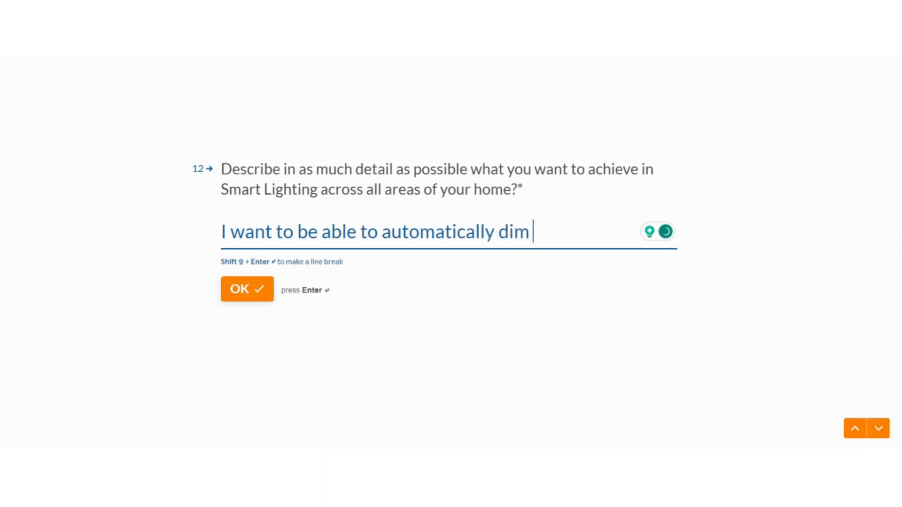
type("the li")
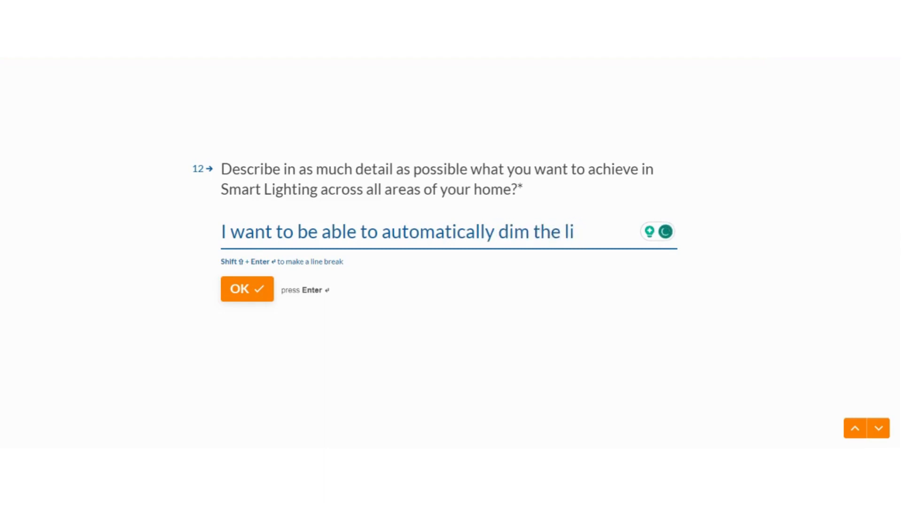
type("ghts in th")
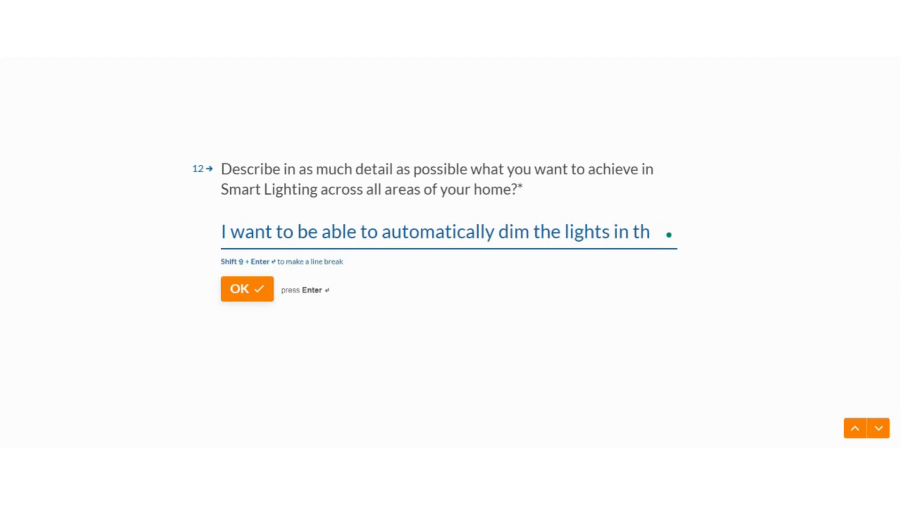
type("ehen someone enters a room")
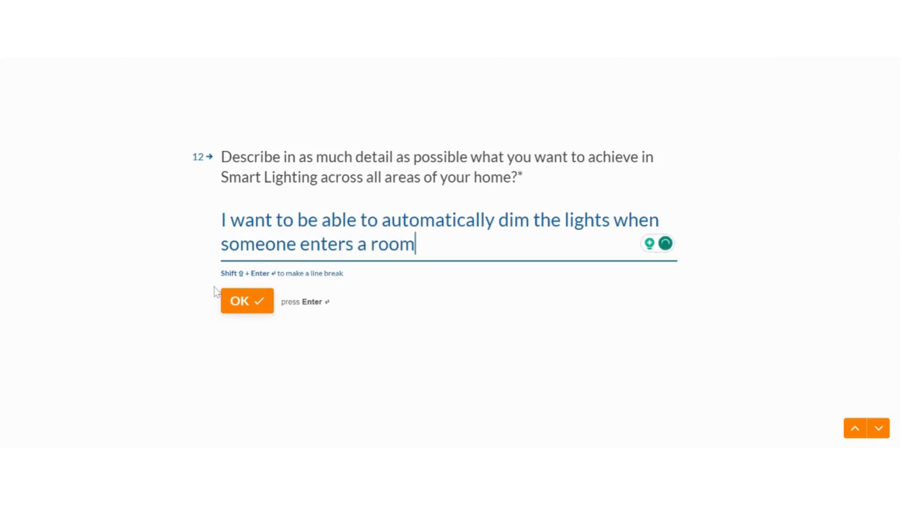
left_click(227, 308)
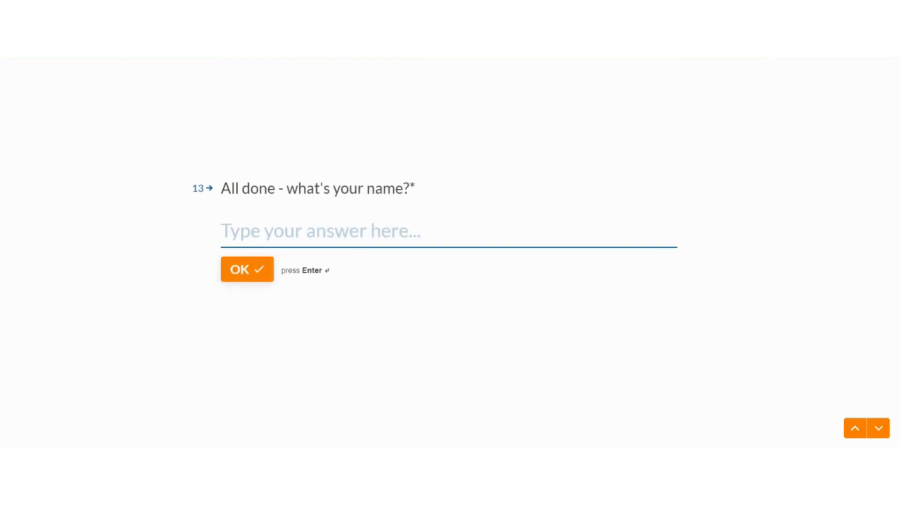
type("Amir")
key("Return")
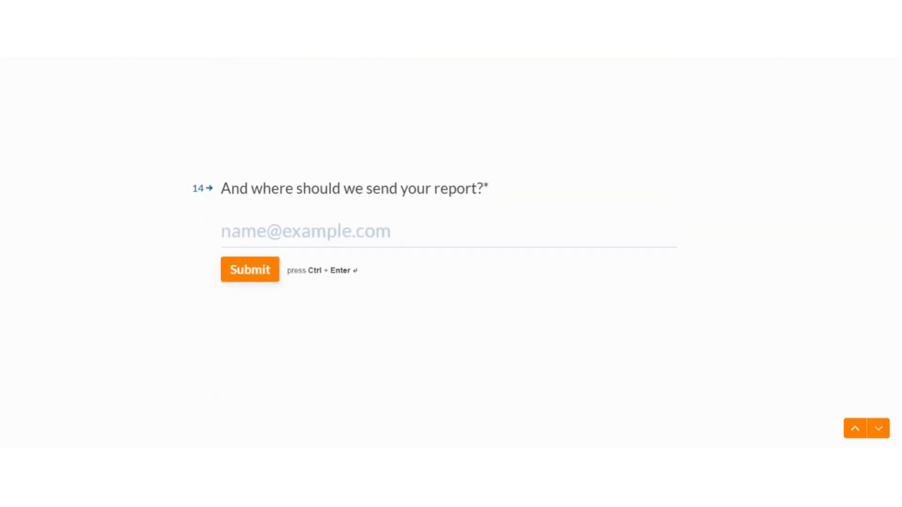
type("Amir@test.com")
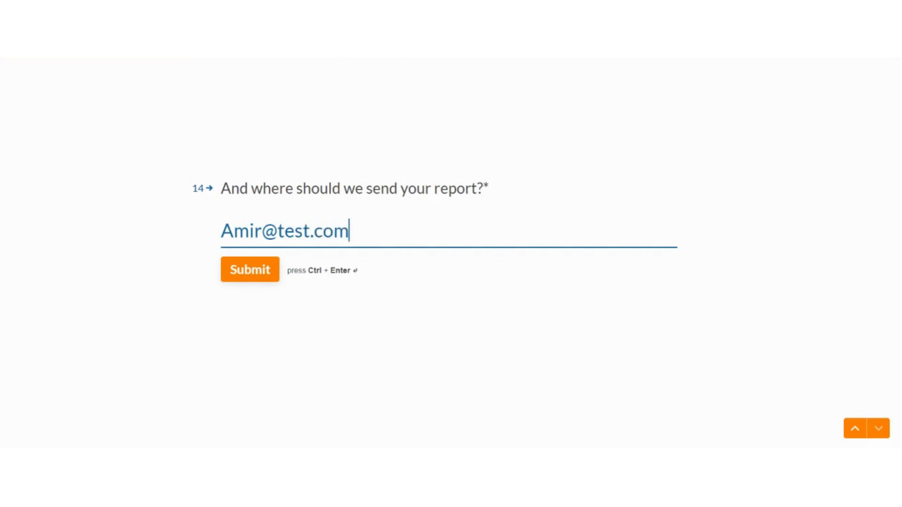
left_click(240, 273)
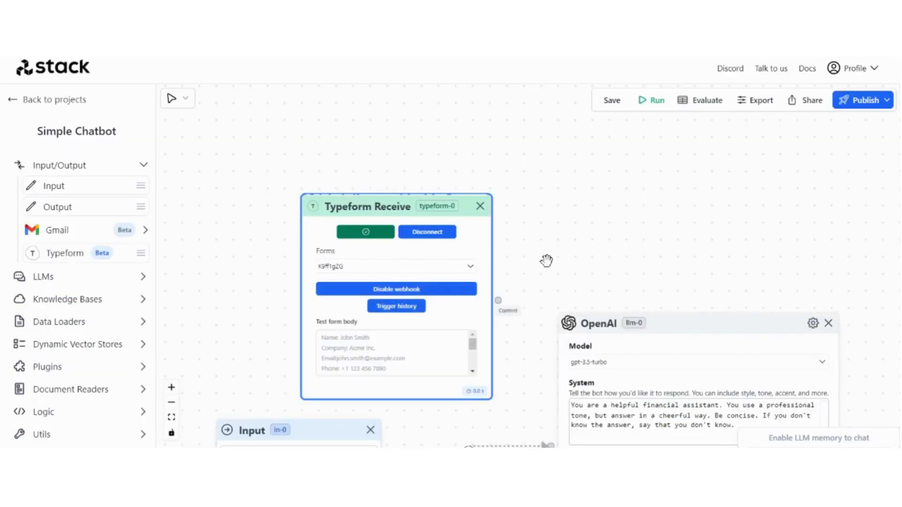
scroll(541, 245, "down", 1)
scroll(536, 228, "up", 5)
left_click(312, 315)
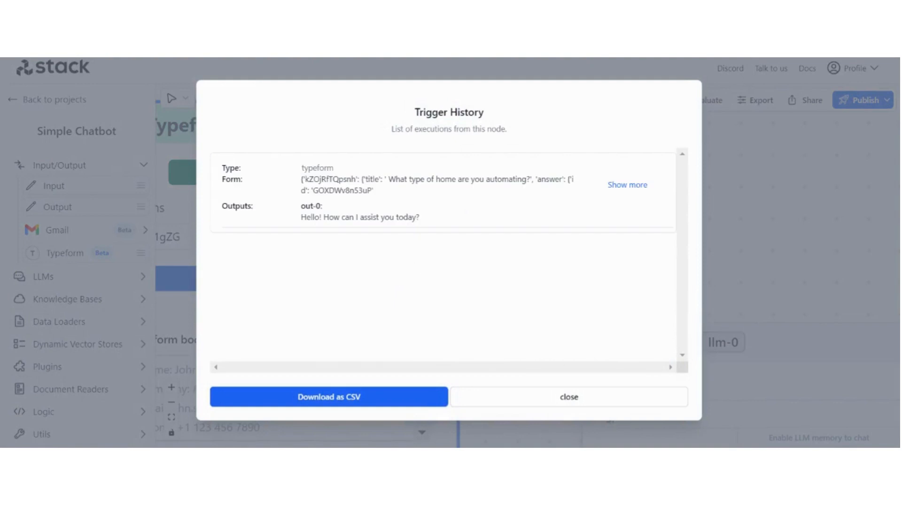
Expand the submission's full form data in the Typeform node's trigger history, then close it
left_click(627, 185)
scroll(634, 190, "down", 5)
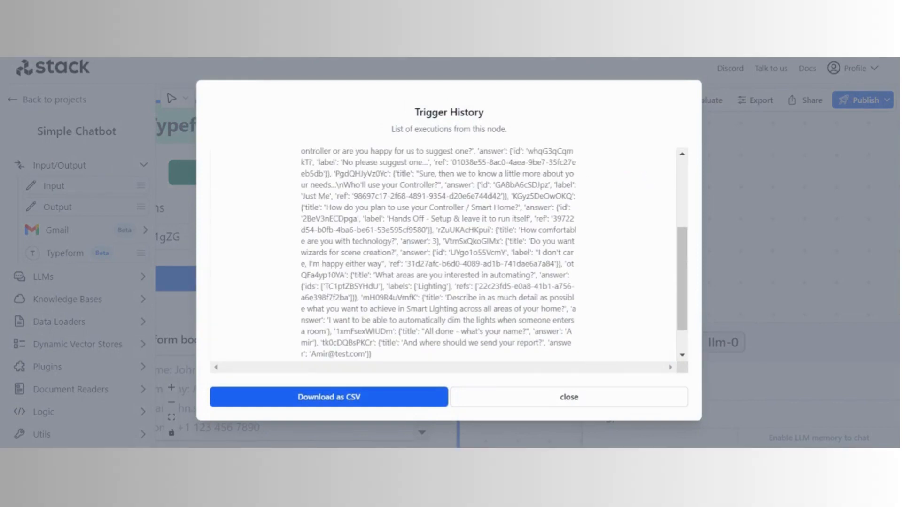
scroll(441, 256, "up", 3)
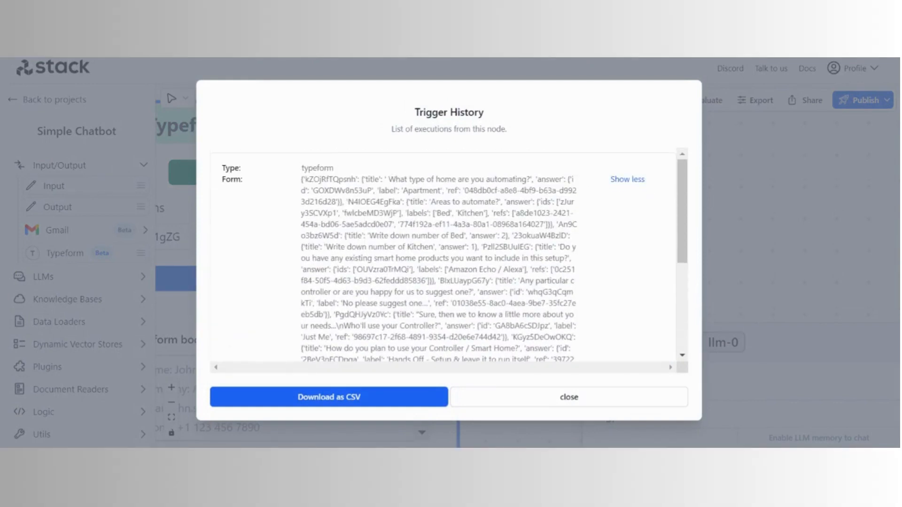
scroll(442, 256, "down", 5)
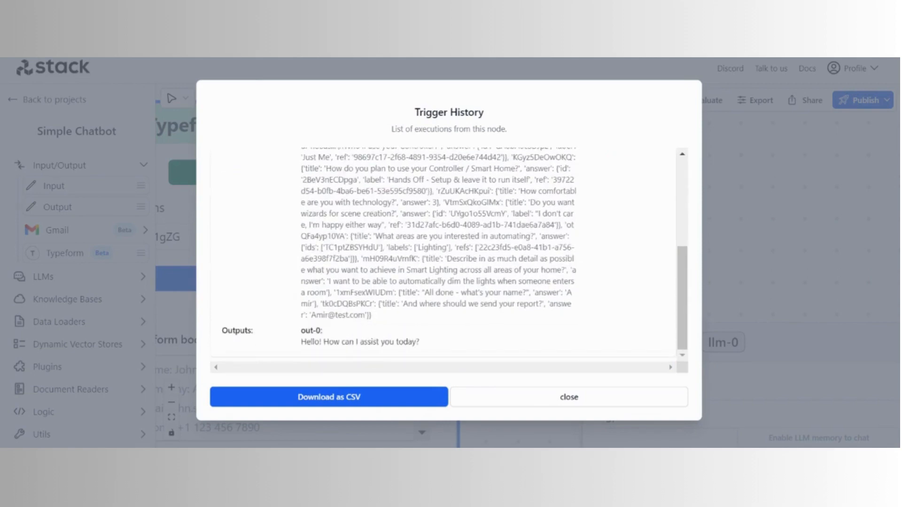
left_click(799, 228)
left_click_drag(564, 250, 628, 187)
scroll(607, 225, "down", 3)
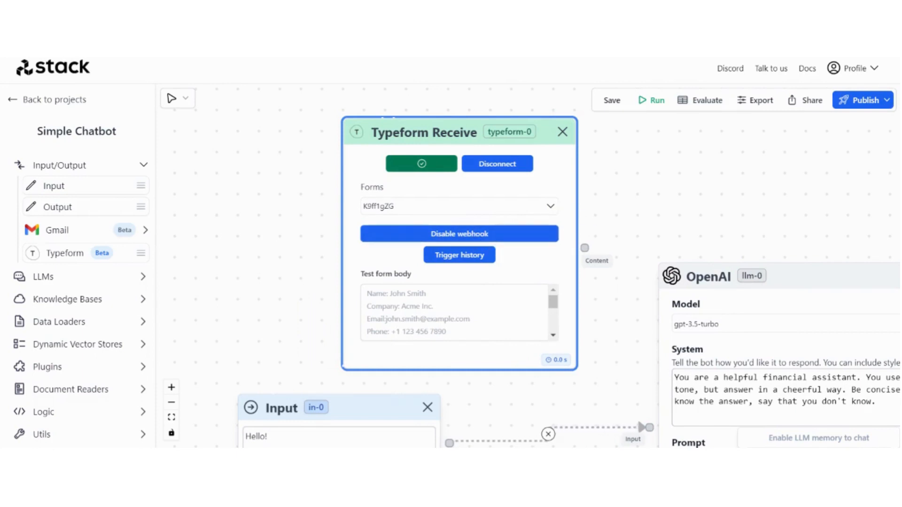
Reopen the trigger history, expand the form JSON and select all of it for copying
left_click(426, 259)
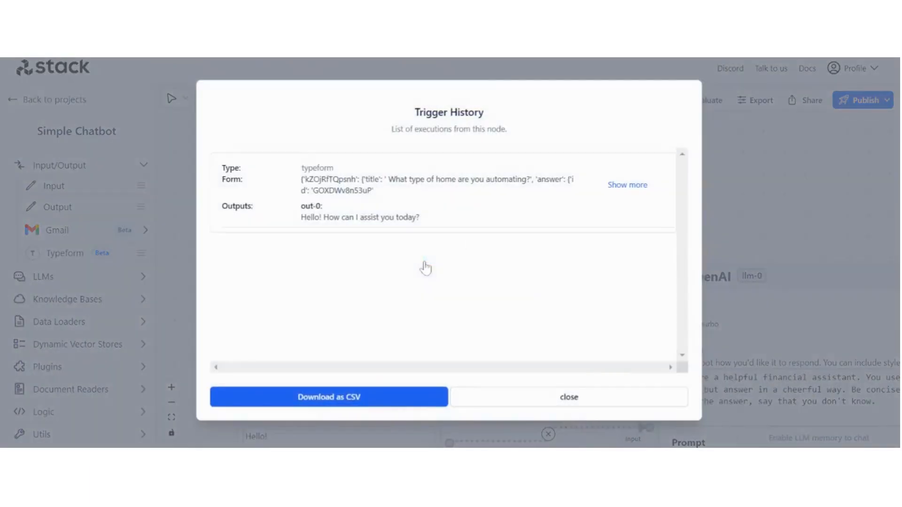
left_click(612, 198)
scroll(449, 256, "down", 4)
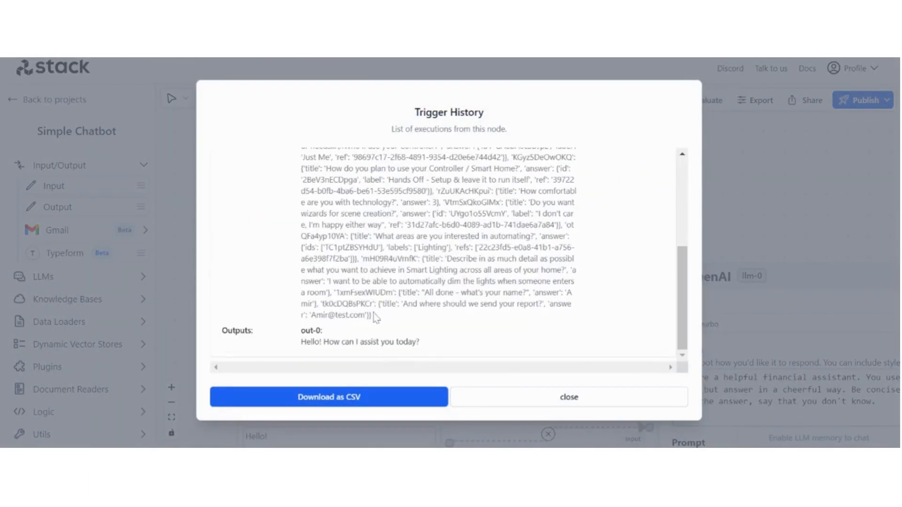
left_click_drag(374, 315, 288, 189)
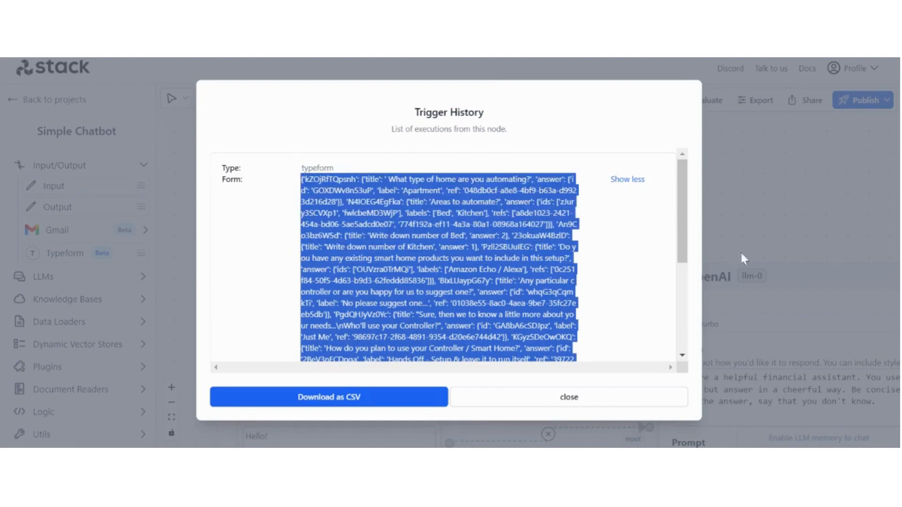
left_click(765, 262)
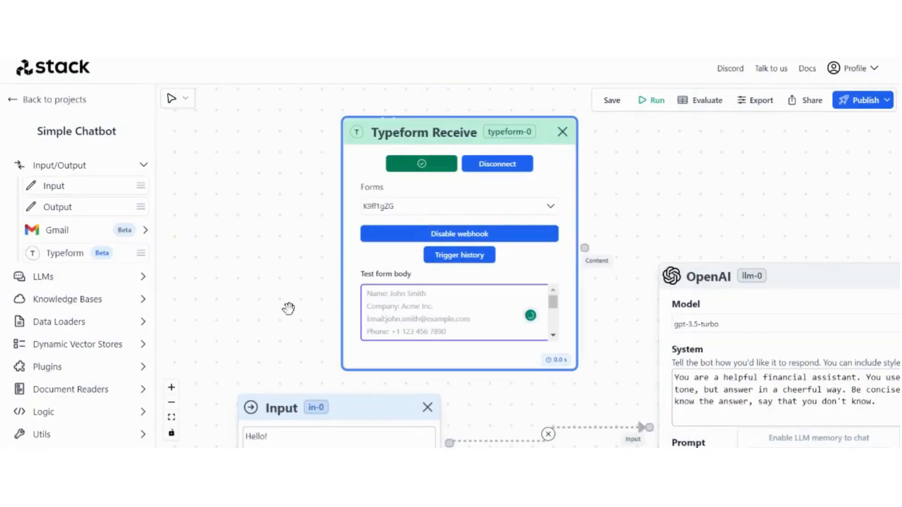
left_click_drag(289, 309, 294, 170)
left_click(278, 300)
key("ctrl+a")
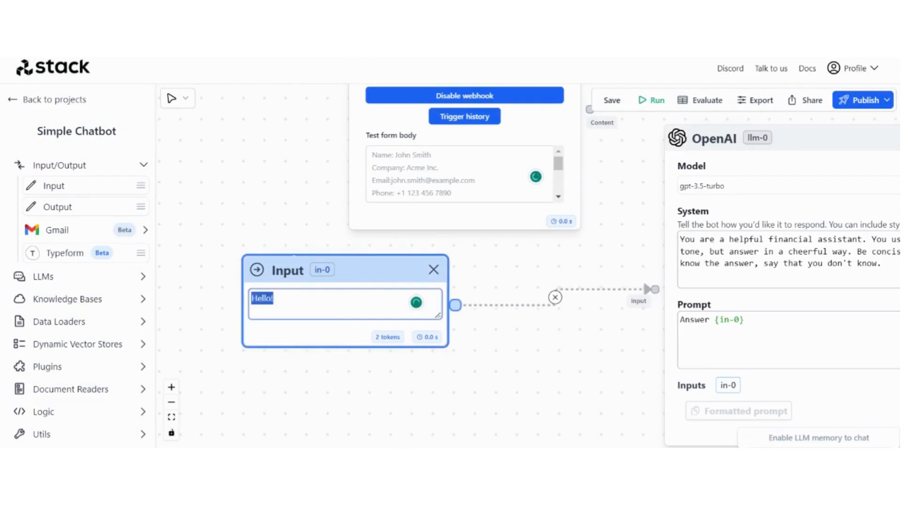
key("ctrl+v")
left_click(477, 369)
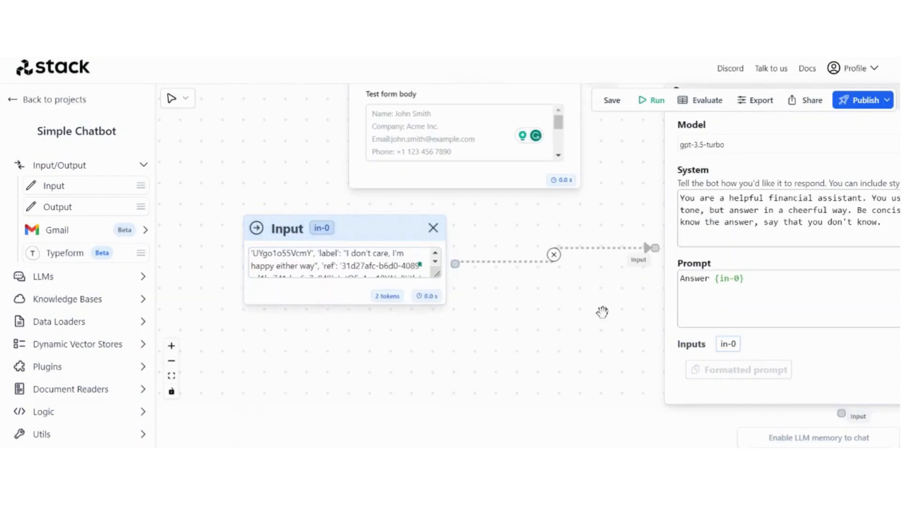
left_click_drag(602, 312, 530, 380)
scroll(534, 340, "down", 2)
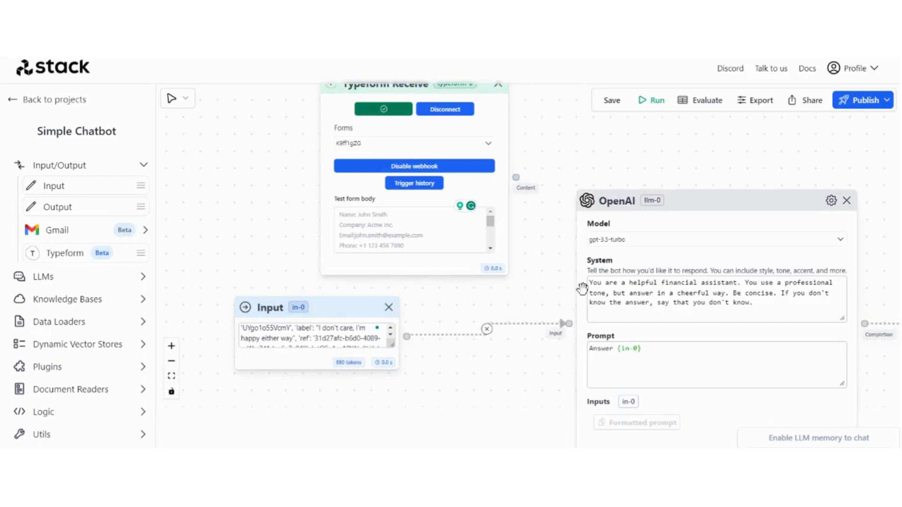
left_click_drag(570, 167, 531, 185)
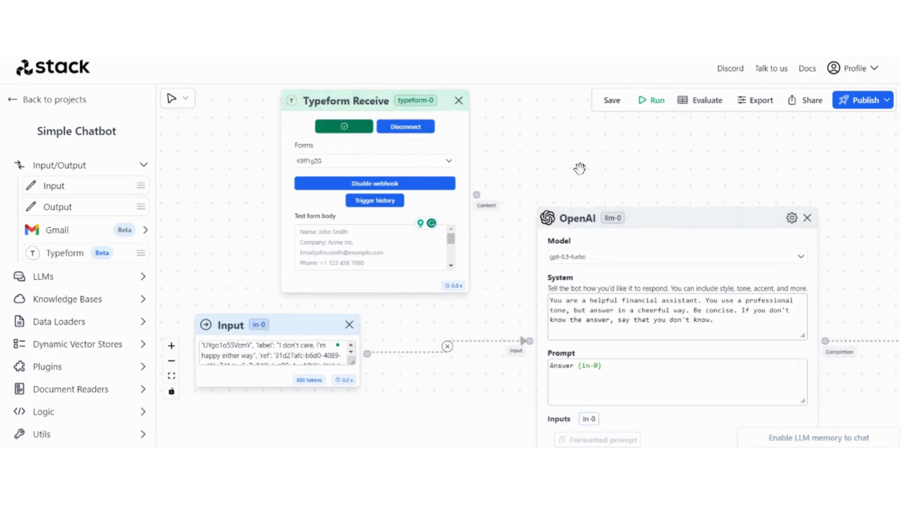
scroll(534, 147, "down", 5)
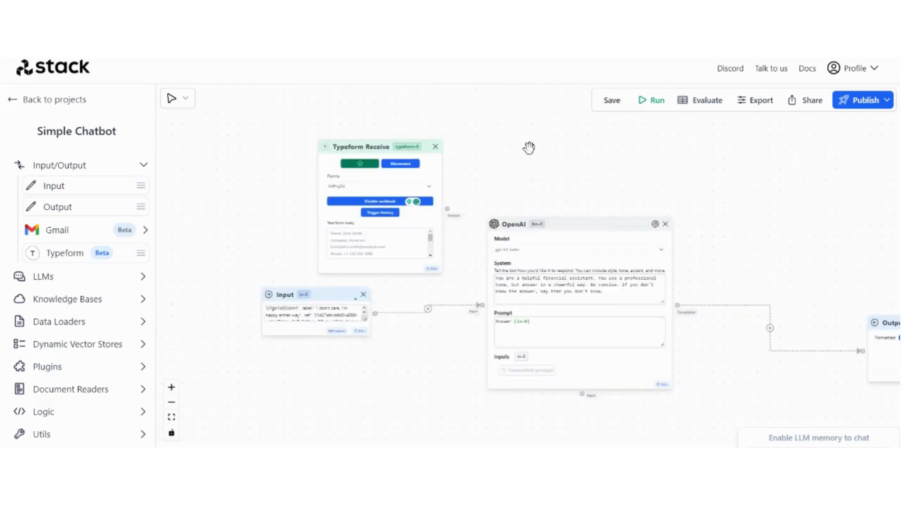
scroll(573, 184, "right", 5)
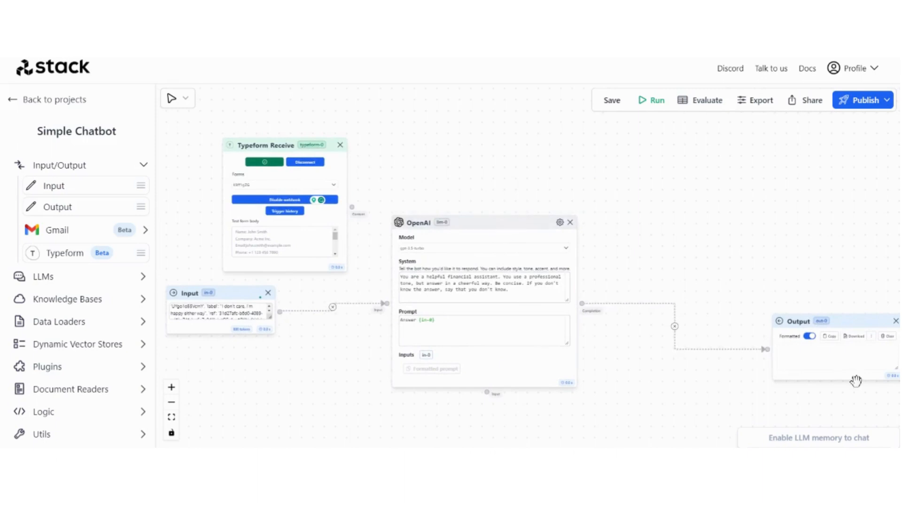
Remove the OpenAI-to-Output link and move the Output node further right
left_click(675, 326)
scroll(680, 323, "right", 6)
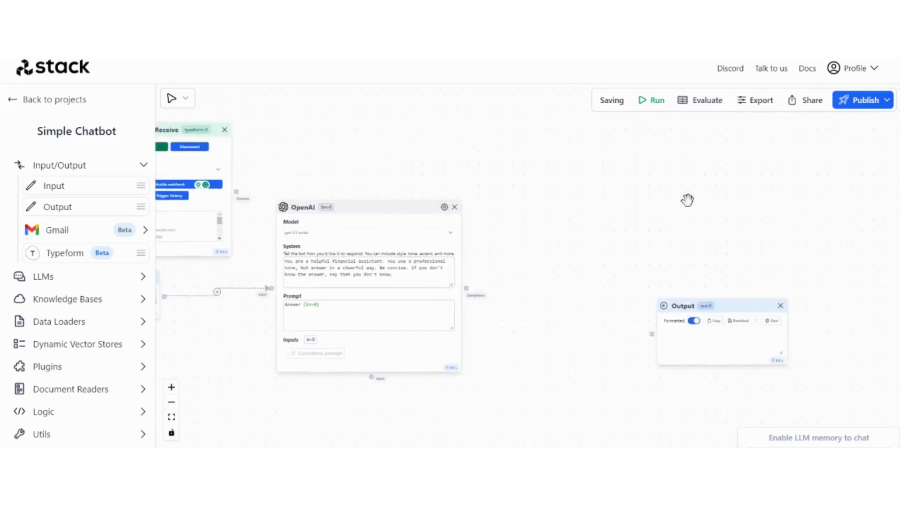
left_click_drag(679, 308, 768, 308)
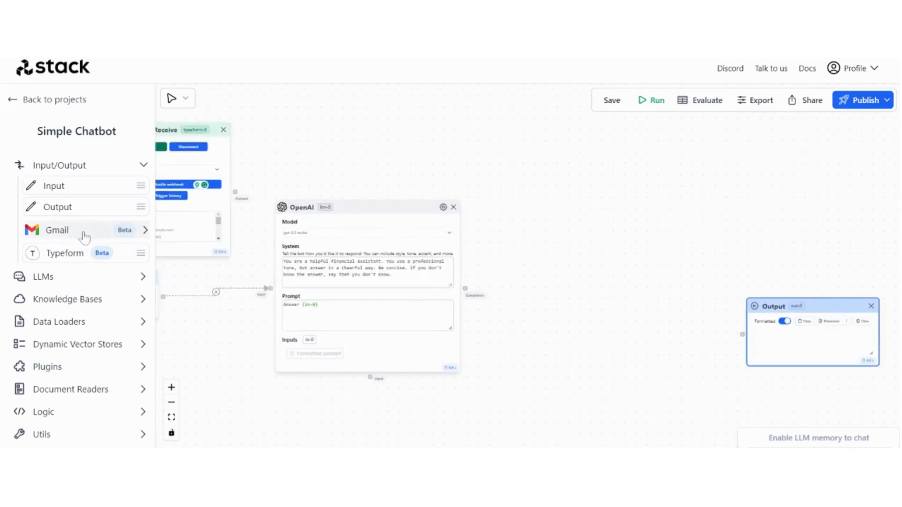
Add an Airtable loader from the Data Loaders group to the flow
left_click(107, 163)
left_click(93, 189)
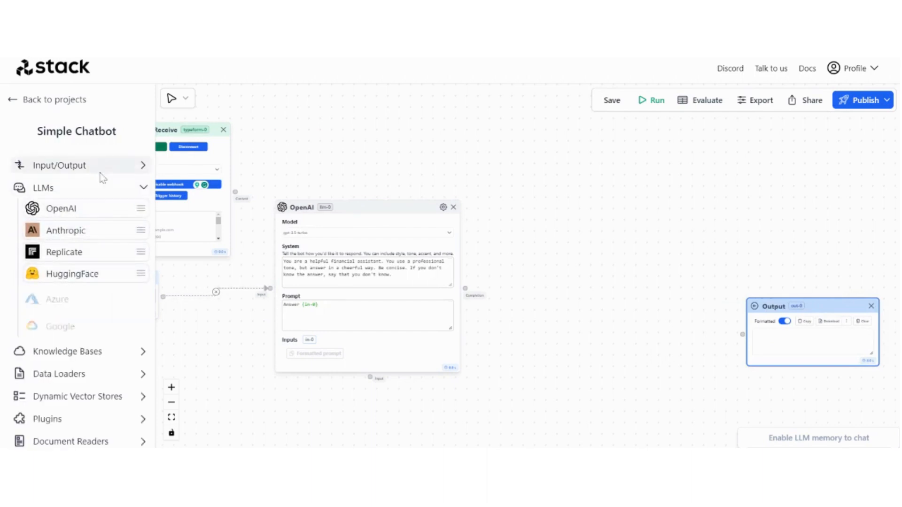
left_click(101, 189)
left_click(80, 234)
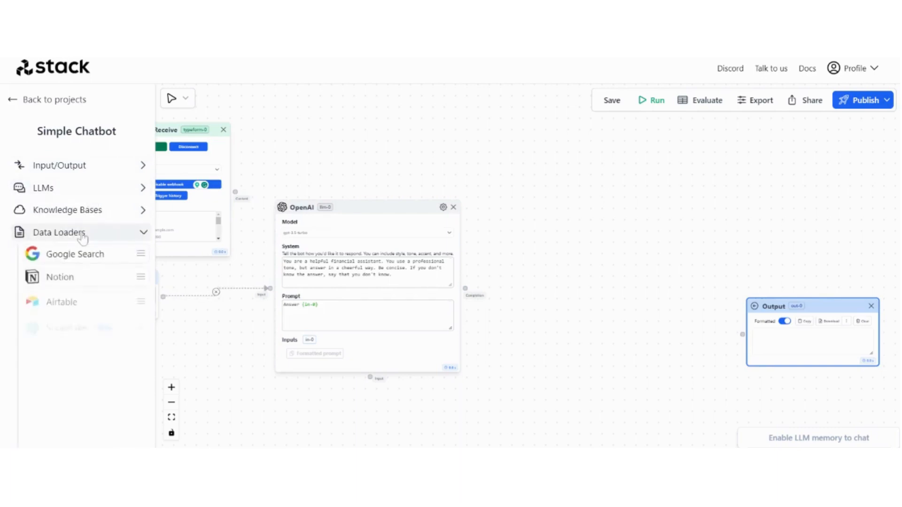
scroll(87, 254, "down", 2)
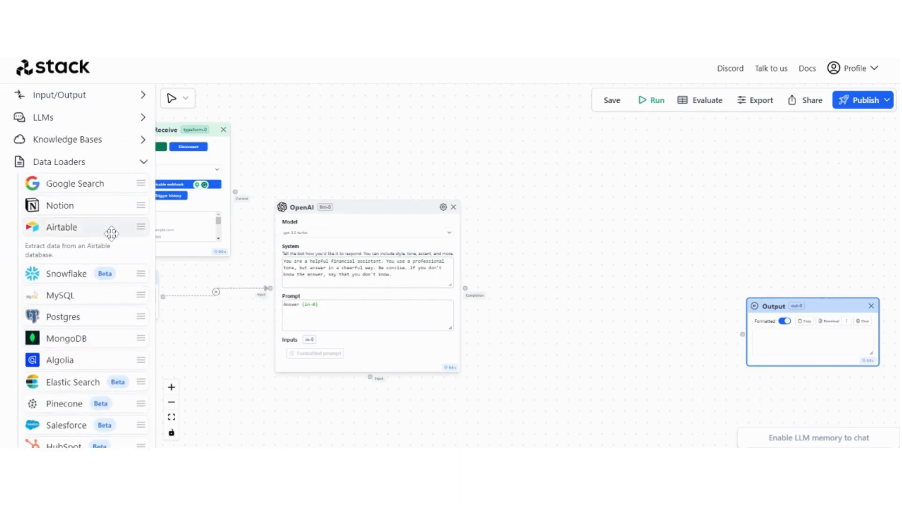
left_click_drag(111, 233, 611, 408)
left_click(94, 162)
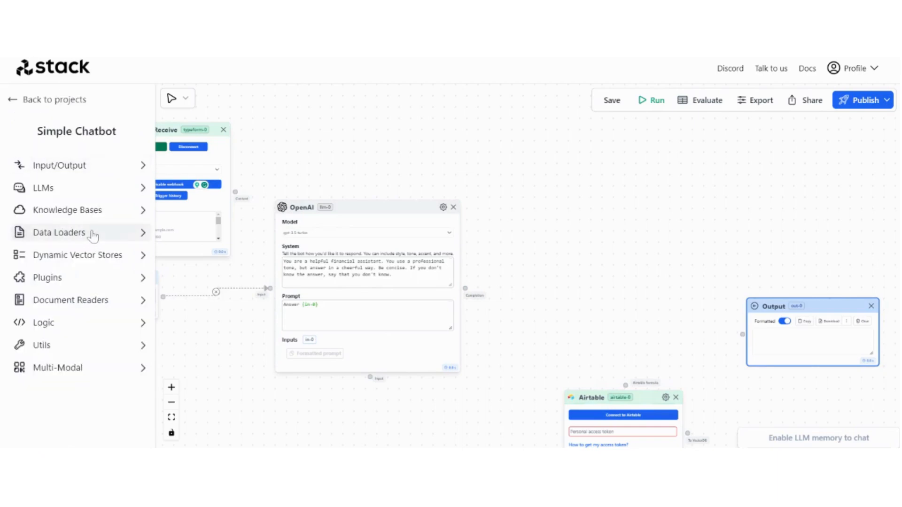
Add a second OpenAI node and an Anthropic node, pushing Output further right
left_click(99, 189)
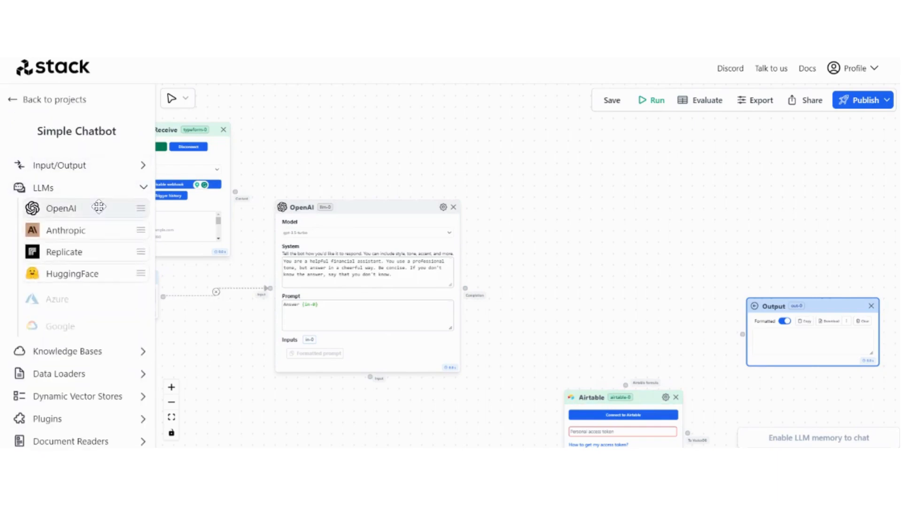
left_click_drag(103, 207, 464, 396)
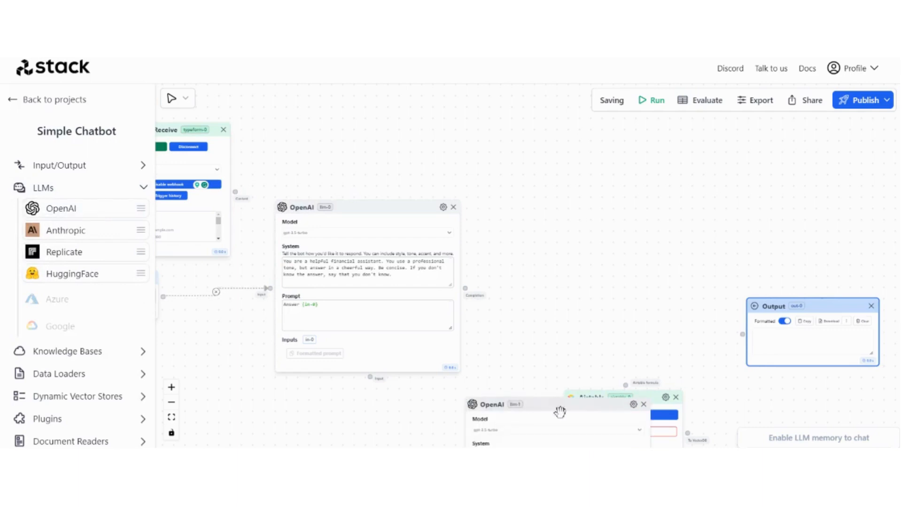
left_click_drag(560, 407, 420, 403)
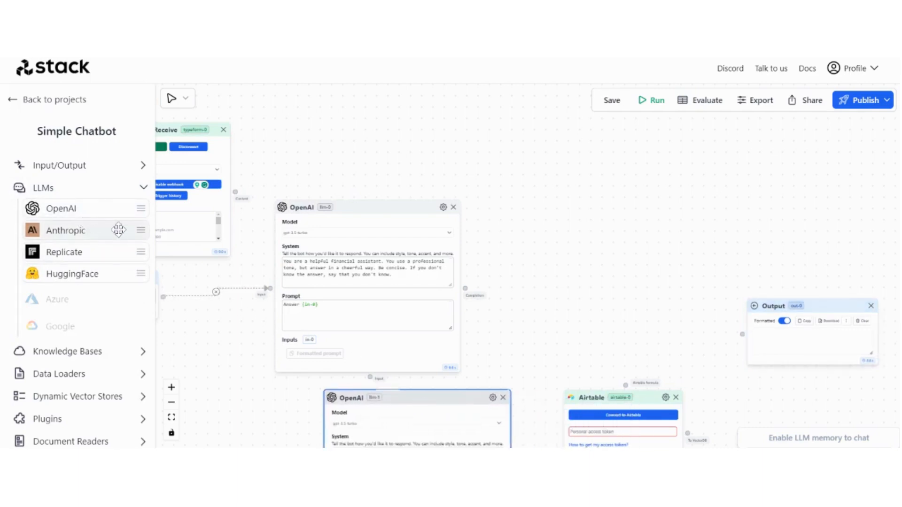
left_click_drag(119, 230, 589, 224)
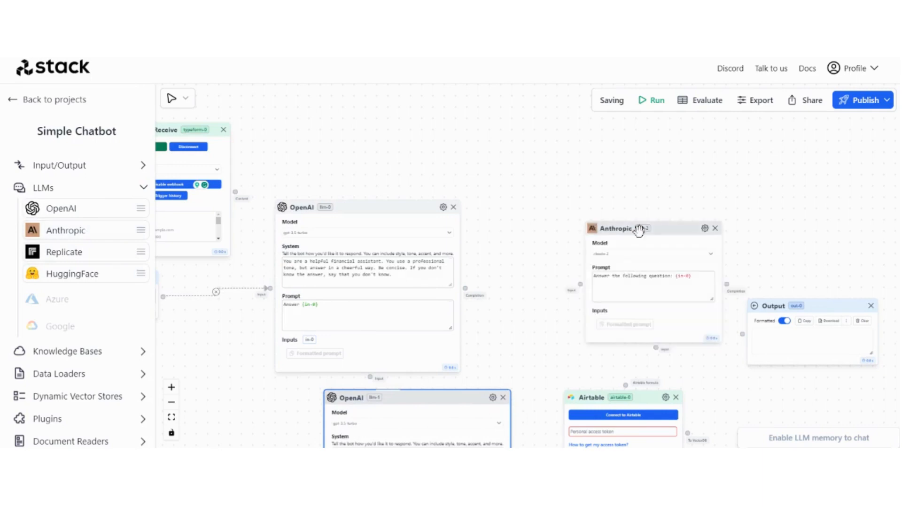
left_click_drag(820, 308, 888, 308)
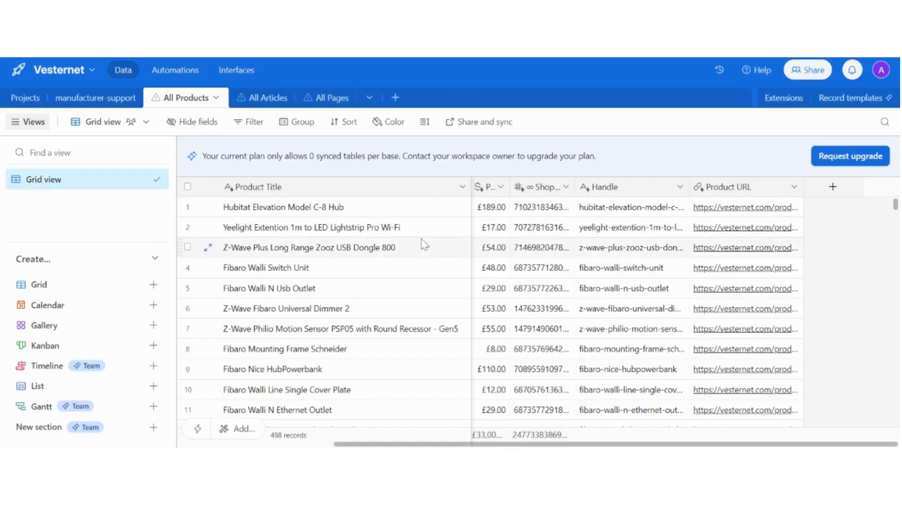
scroll(424, 244, "down", 4)
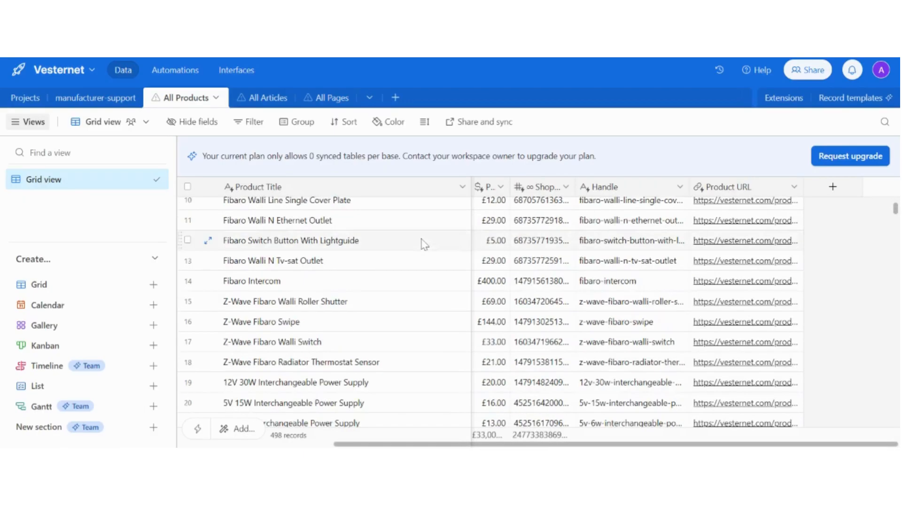
scroll(425, 244, "down", 12)
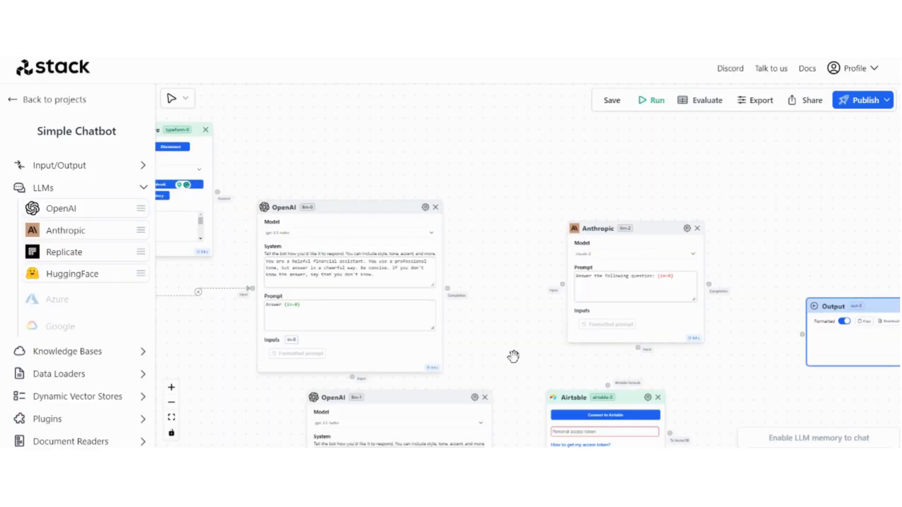
Move the Output node further right and nudge the Anthropic node slightly left
left_click_drag(513, 357, 511, 262)
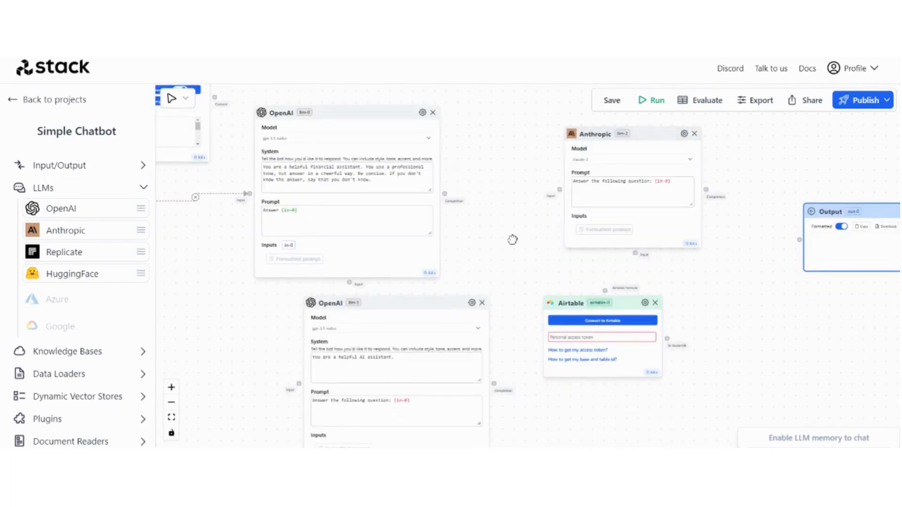
left_click_drag(513, 239, 515, 270)
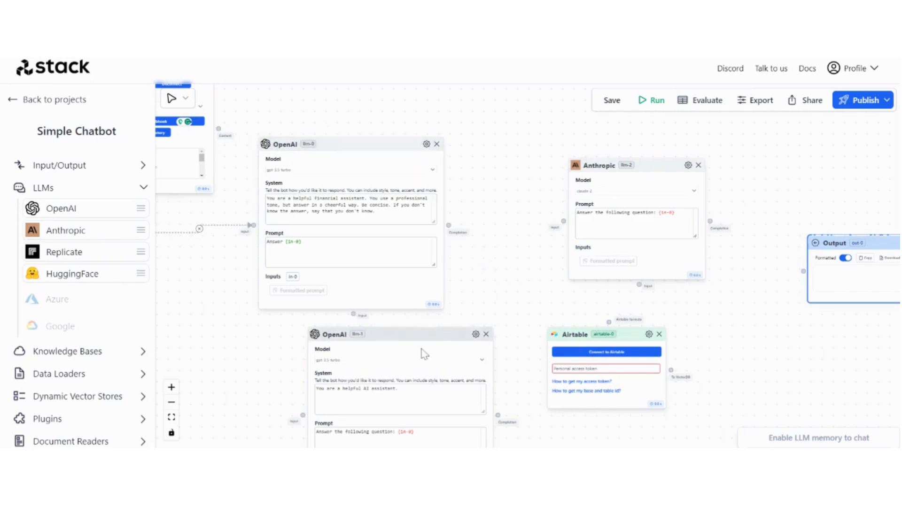
left_click_drag(516, 189, 361, 183)
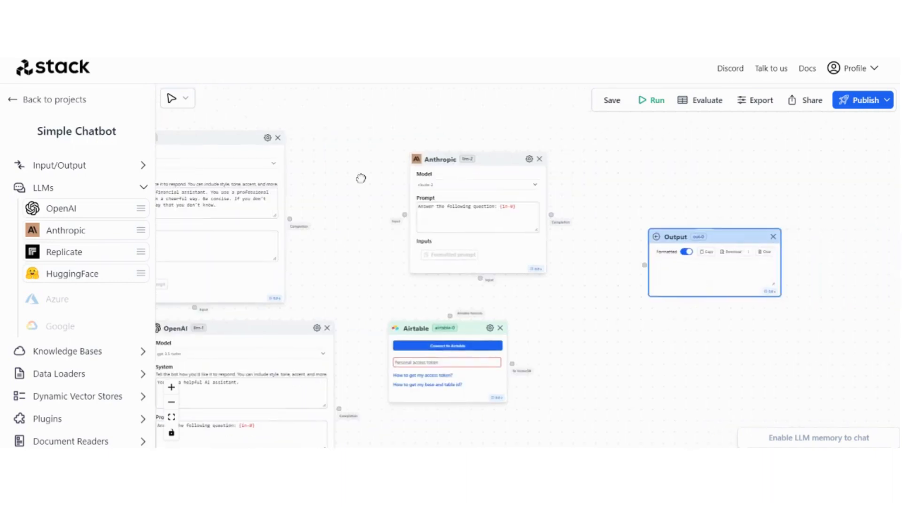
left_click_drag(707, 243, 795, 249)
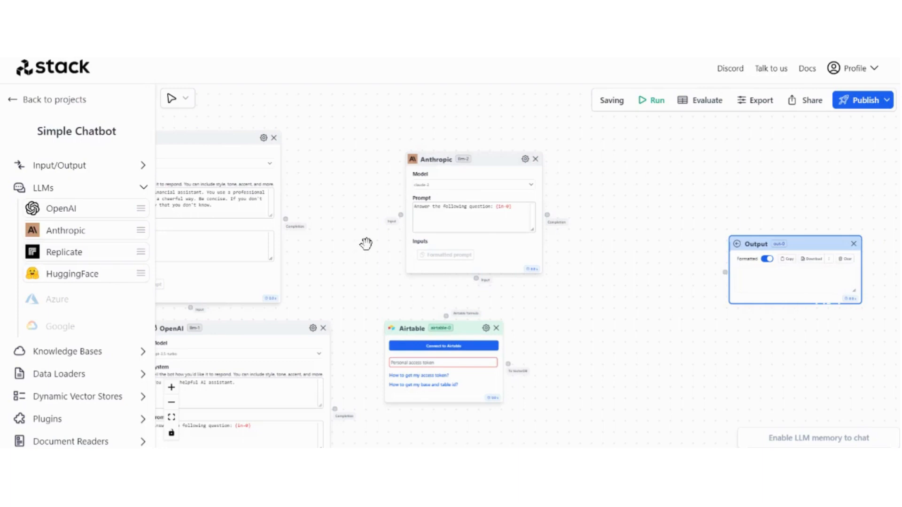
left_click(482, 160)
left_click_drag(481, 160, 461, 159)
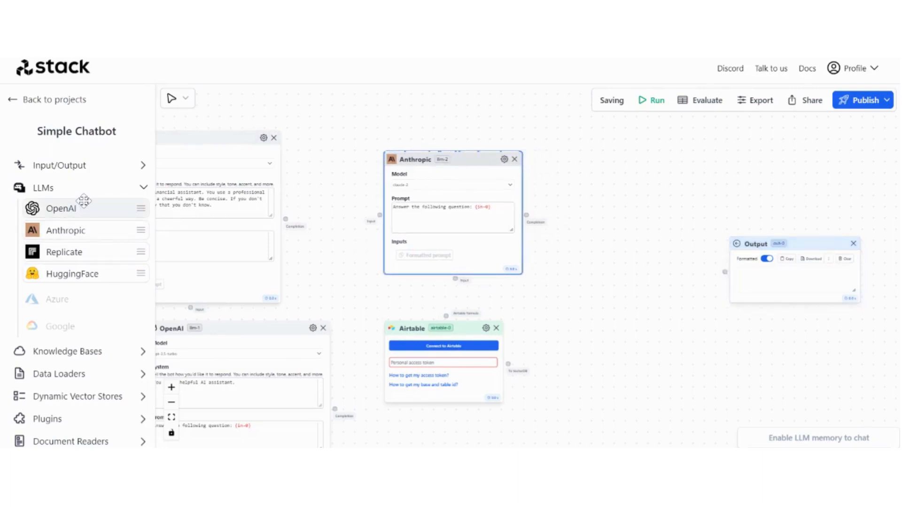
Drop a third OpenAI node beside Output and recentre the whole flow
left_click_drag(83, 201, 870, 256)
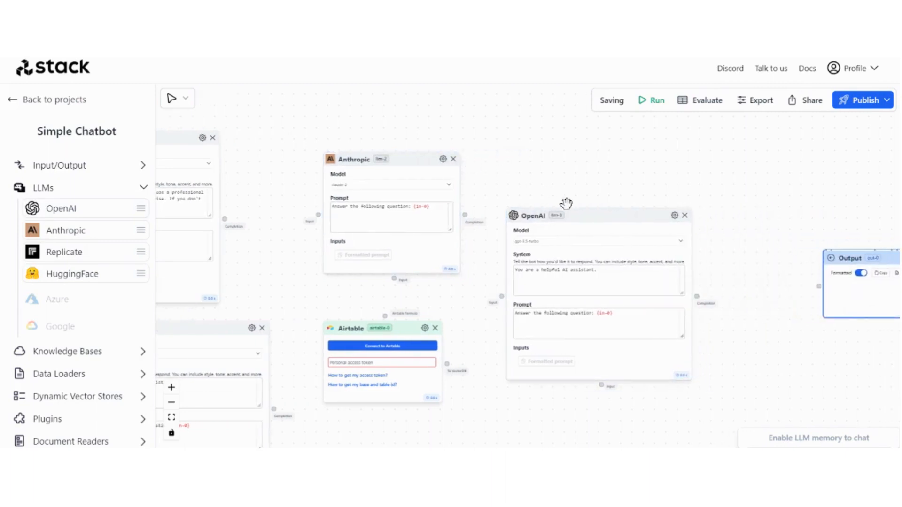
left_click_drag(598, 219, 604, 206)
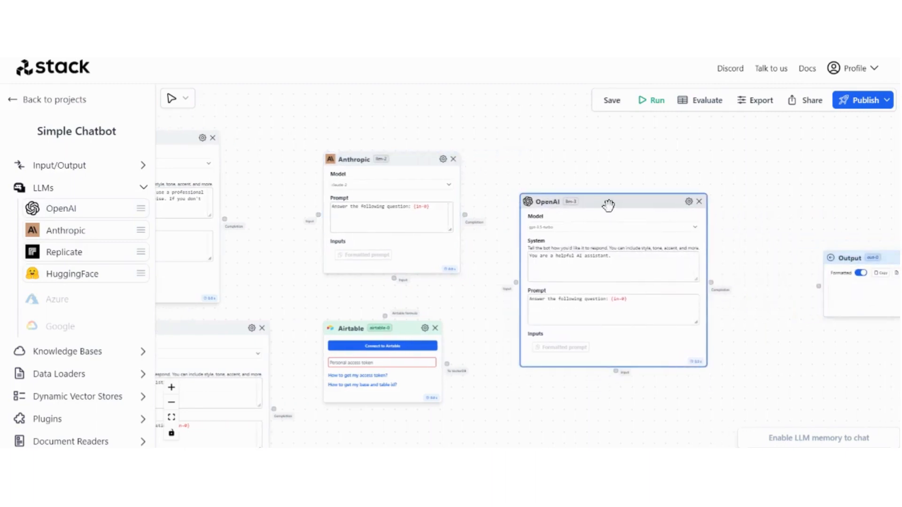
scroll(444, 287, "down", 3)
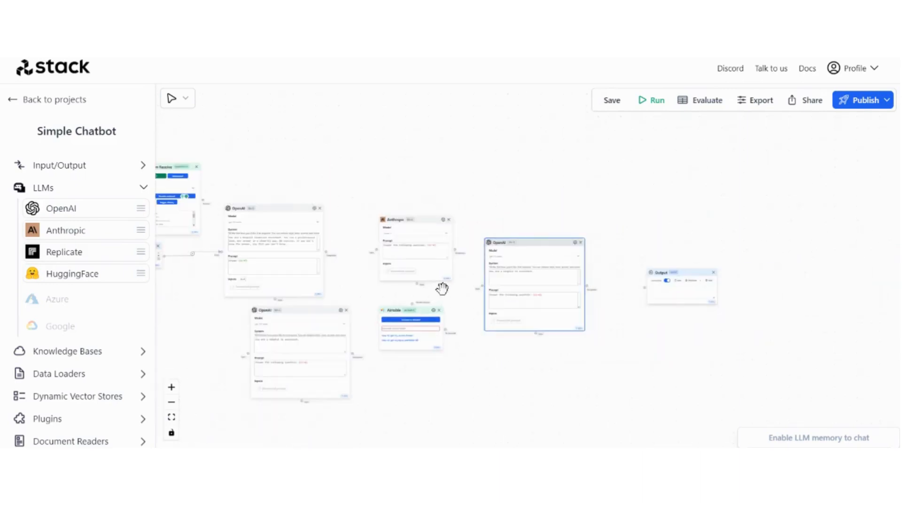
left_click_drag(331, 170, 440, 173)
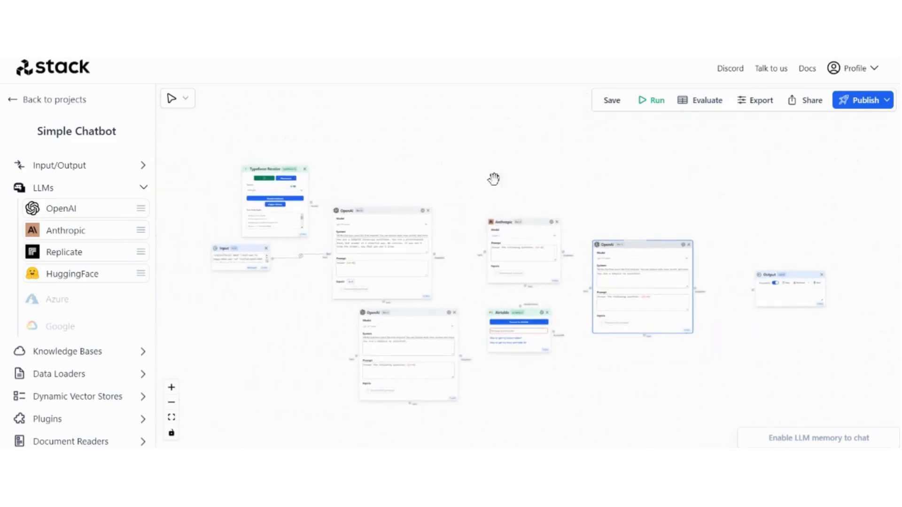
left_click_drag(348, 150, 360, 159)
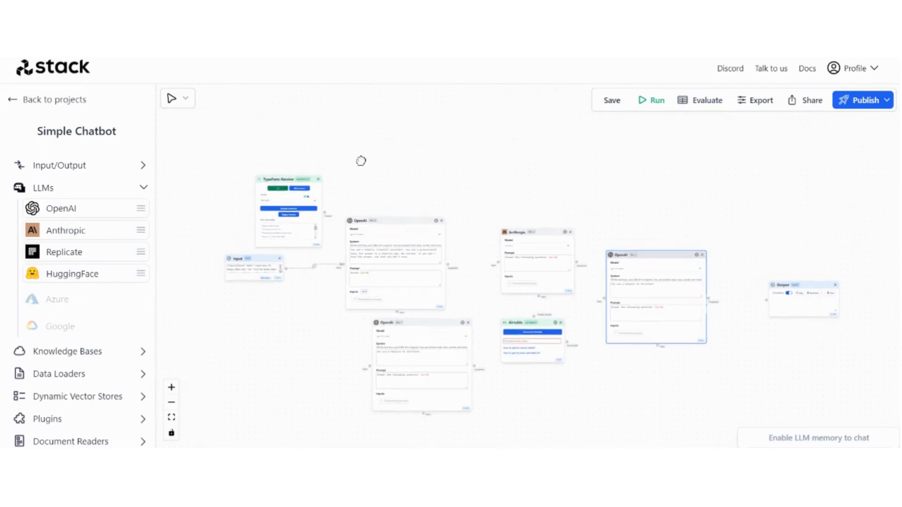
scroll(332, 240, "up", 7)
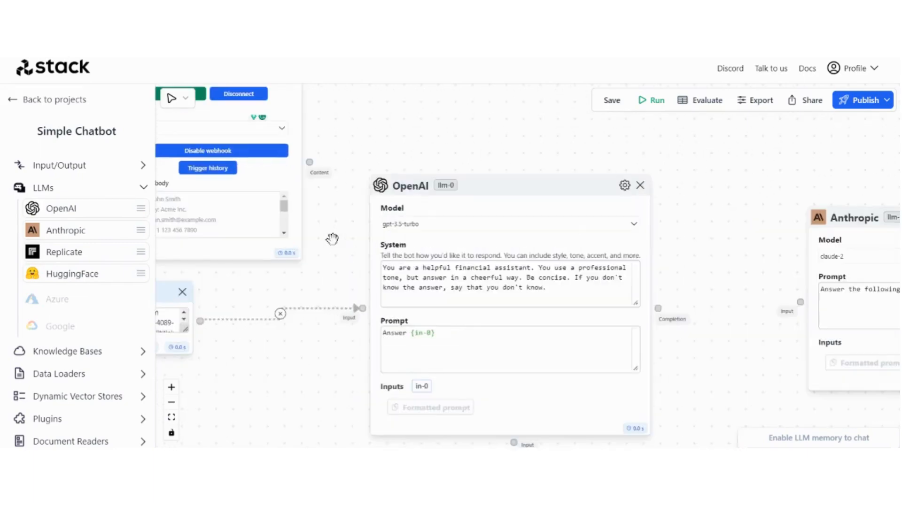
Switch the first OpenAI node's model to gpt-4, keeping its financial-assistant system prompt
left_click_drag(356, 268, 301, 242)
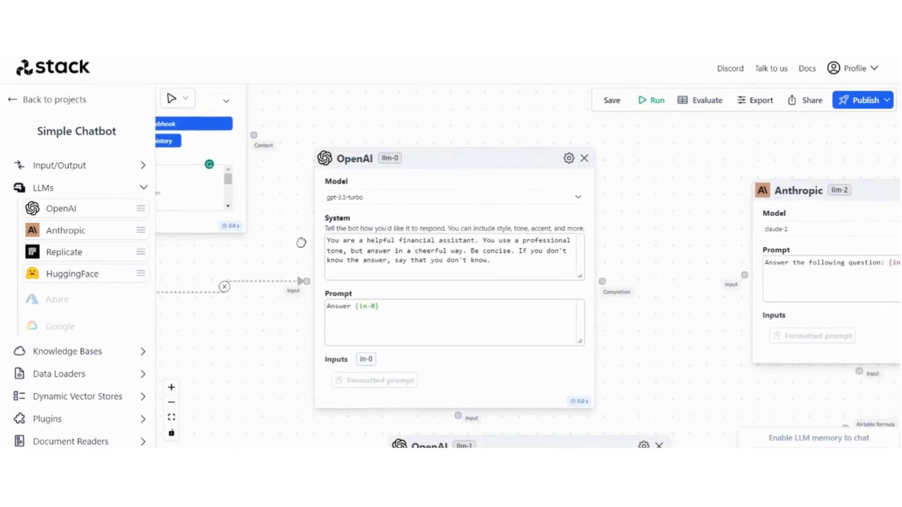
left_click(374, 203)
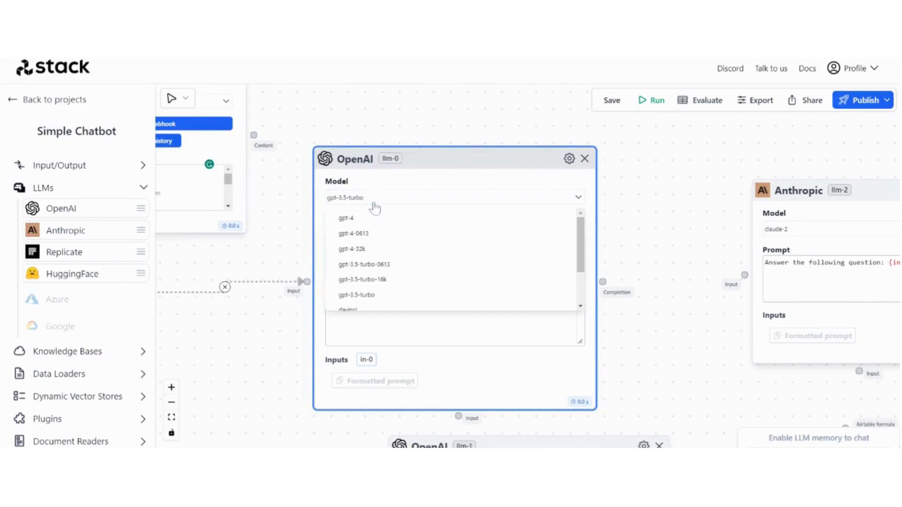
left_click(369, 218)
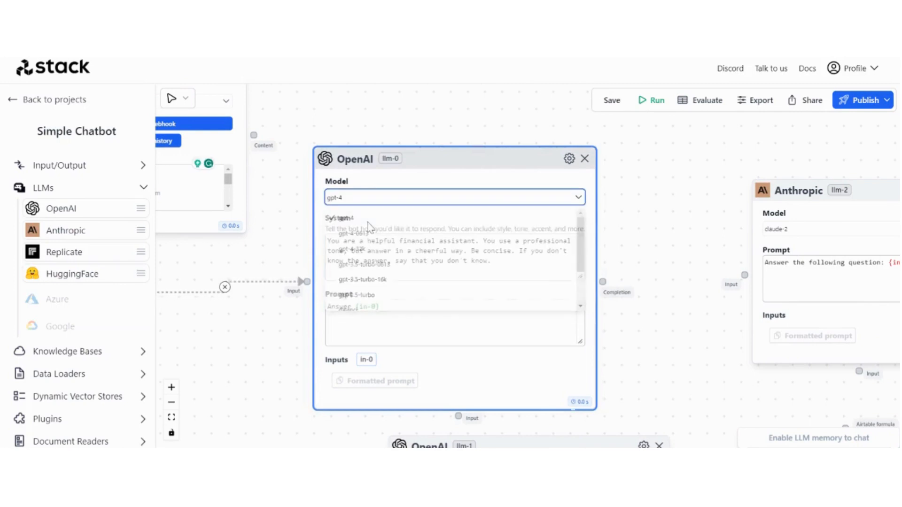
double_click(379, 241)
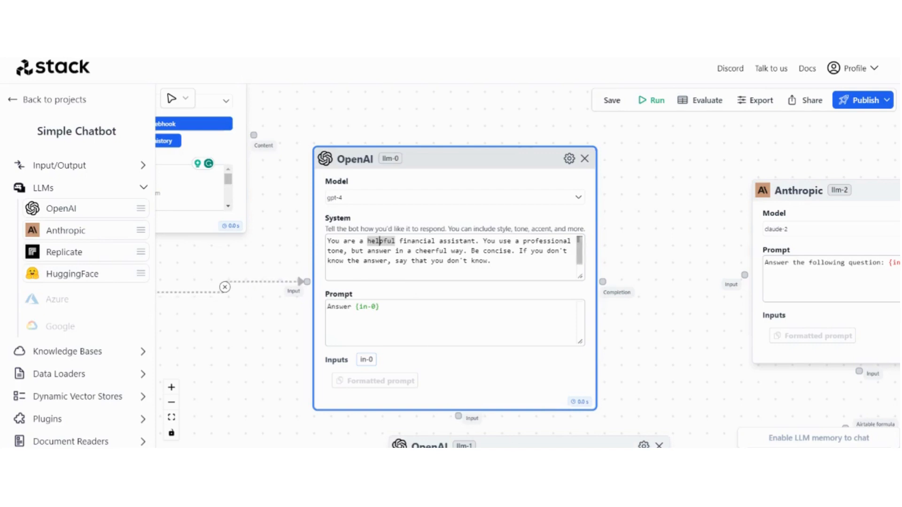
Paste the customer-form analysis instructions as the gpt-4 system prompt and enlarge its box
left_click_drag(491, 260, 328, 241)
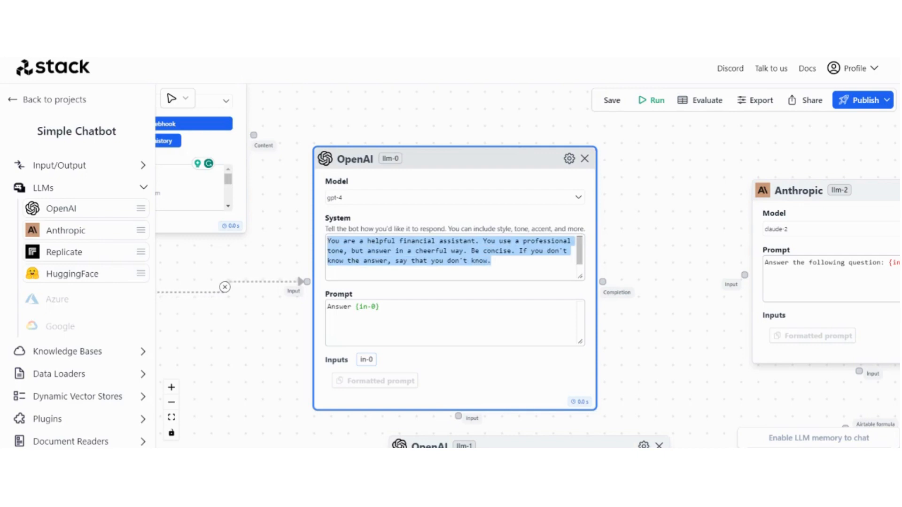
key("BackSpace")
type("You are a helpful AI assistant.")
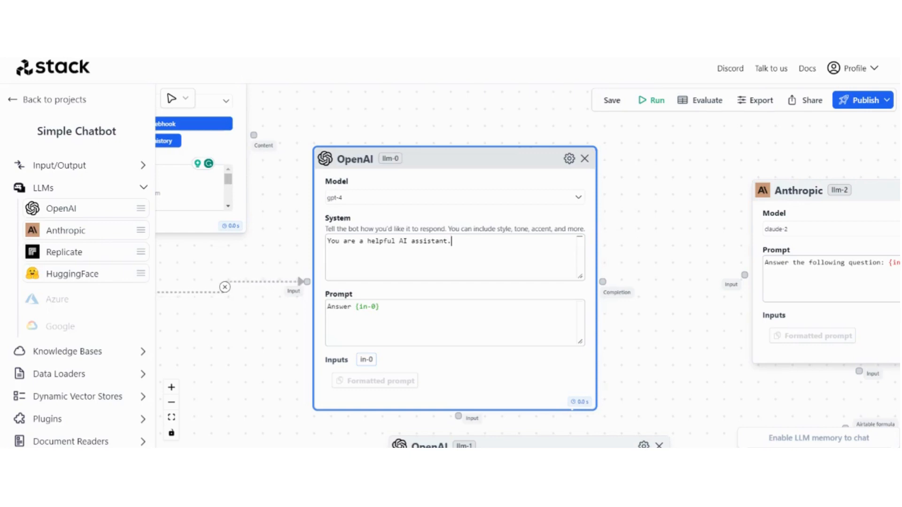
key("ctrl+a")
key("ctrl+v")
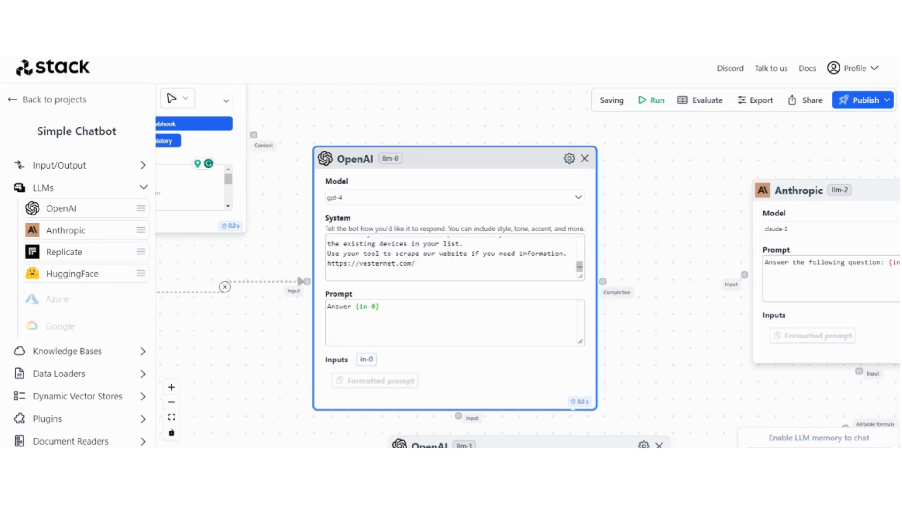
left_click_drag(582, 277, 706, 377)
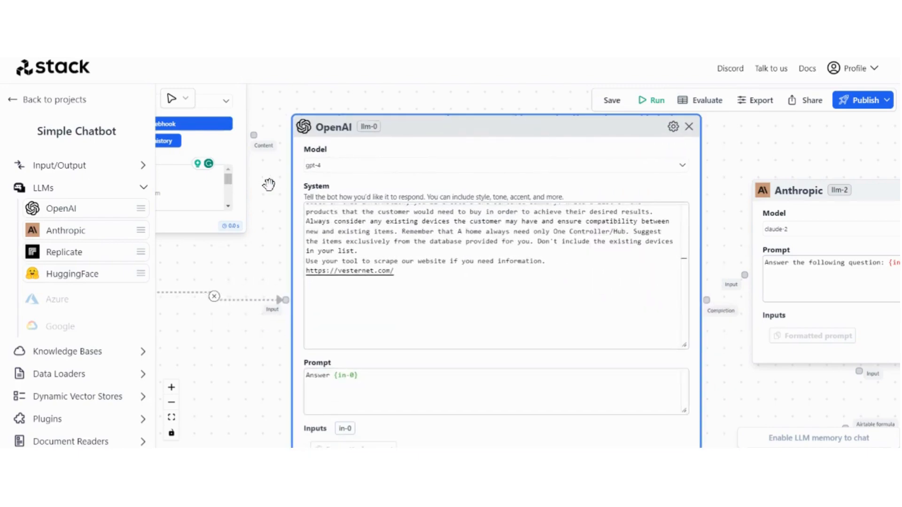
scroll(261, 185, "up", 2)
scroll(266, 186, "down", 2)
scroll(541, 263, "up", 1)
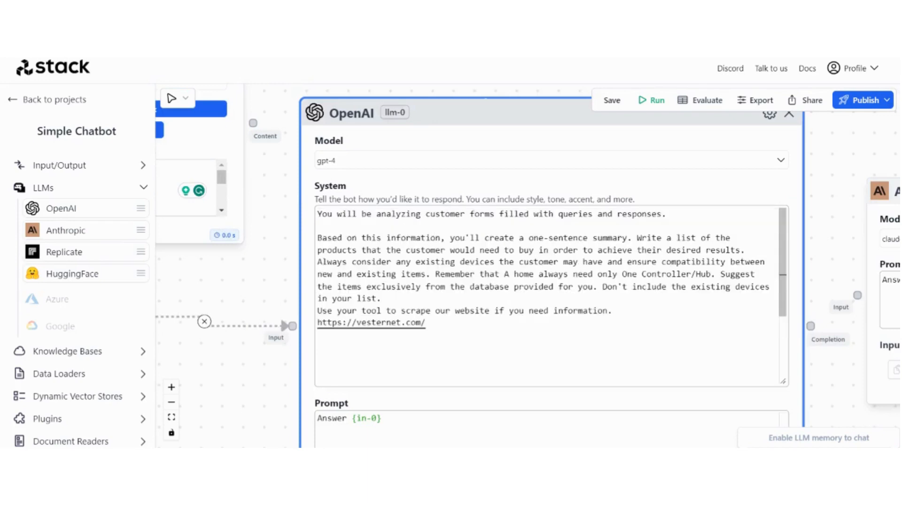
left_click_drag(840, 239, 806, 243)
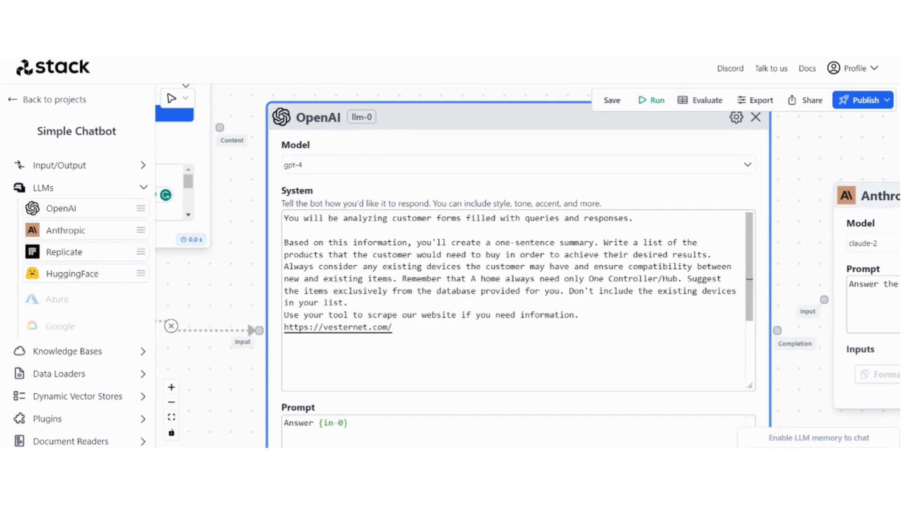
Review the new instructions, highlighting phrases like One Controller/Hub, database and Don't include
left_click_drag(555, 279, 667, 279)
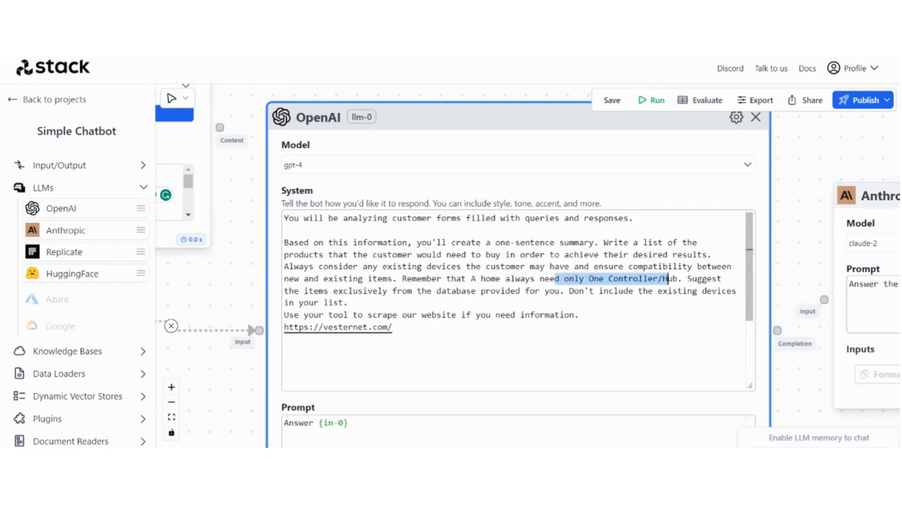
scroll(784, 281, "up", 5)
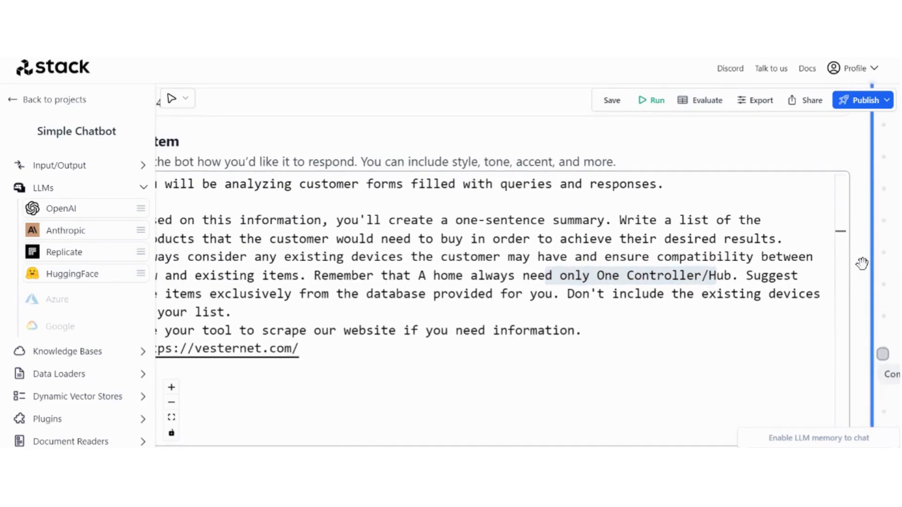
scroll(870, 260, "down", 3)
left_click_drag(185, 165, 215, 196)
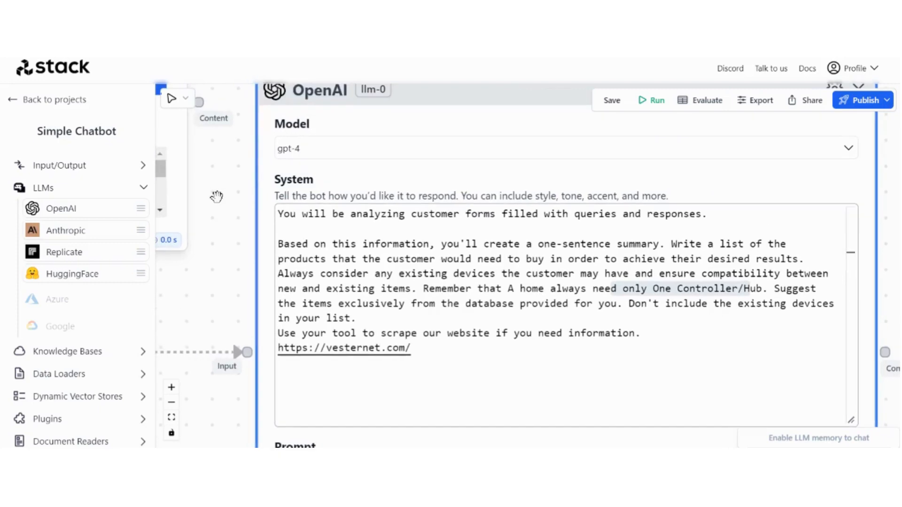
left_click_drag(227, 234, 205, 207)
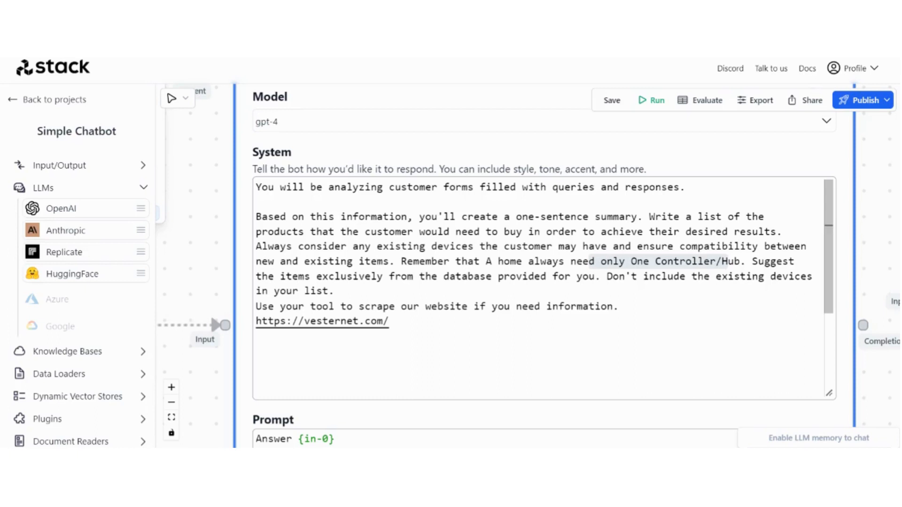
left_click_drag(475, 262, 596, 262)
left_click(723, 276)
left_click_drag(722, 277, 742, 261)
left_click_drag(455, 276, 492, 277)
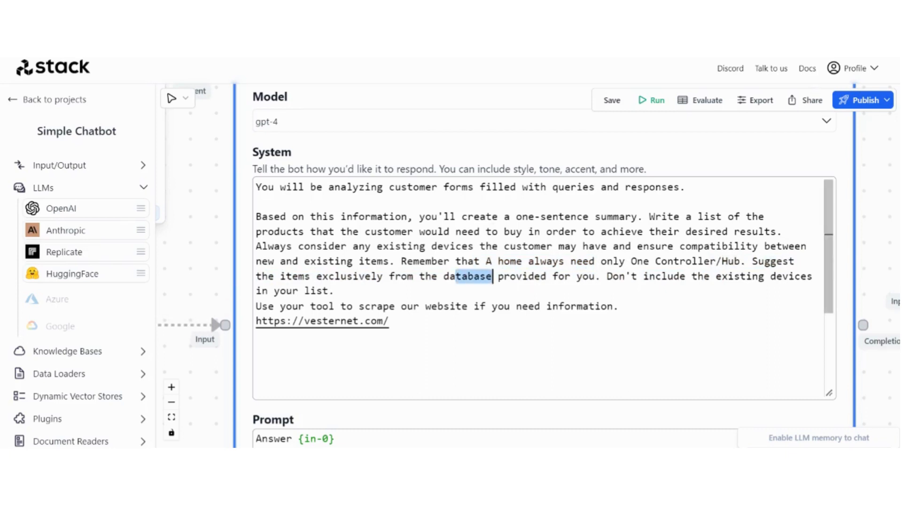
left_click_drag(607, 276, 625, 277)
left_click_drag(480, 262, 511, 262)
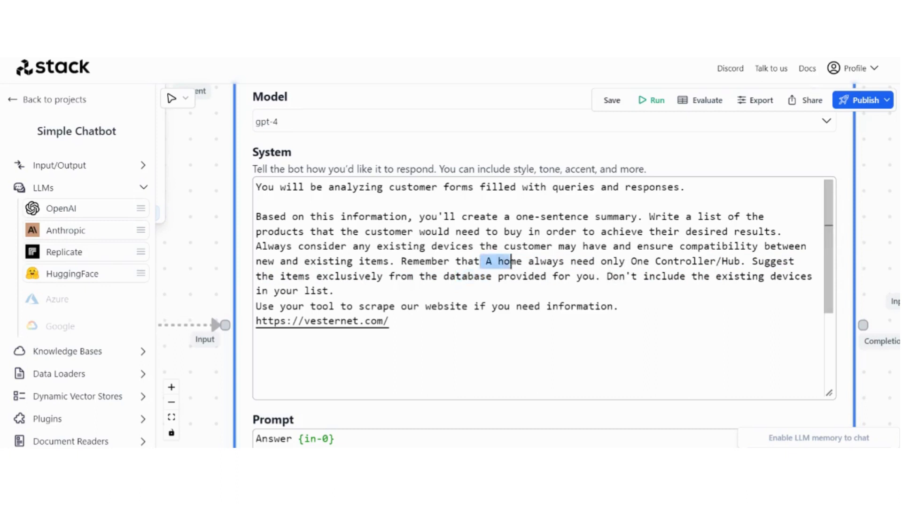
left_click(529, 262)
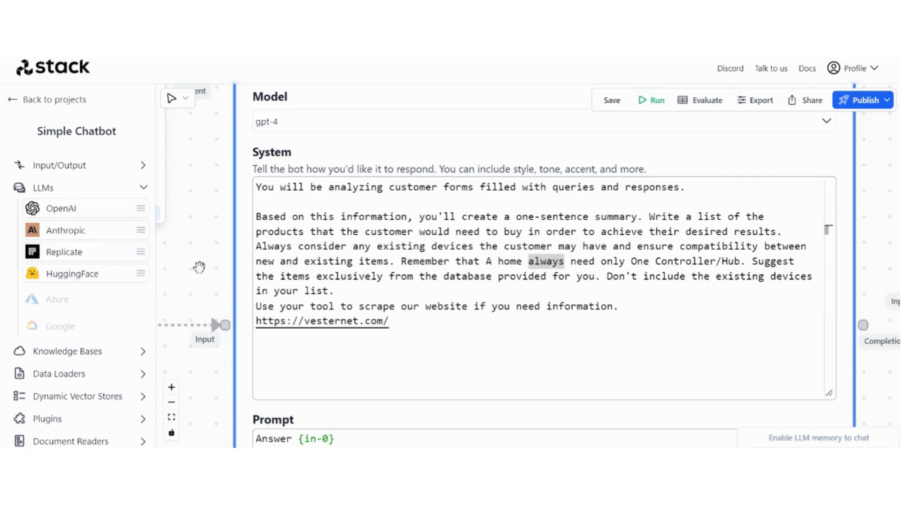
scroll(197, 272, "down", 5)
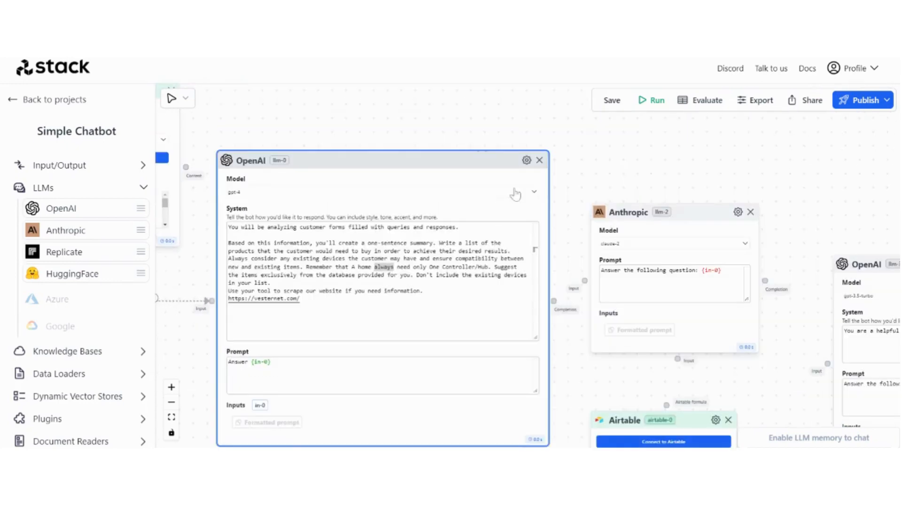
Replace the gpt-4 node's 'Answer {in-0}' prompt with the pasted database product-list prompt
left_click_drag(617, 171, 623, 99)
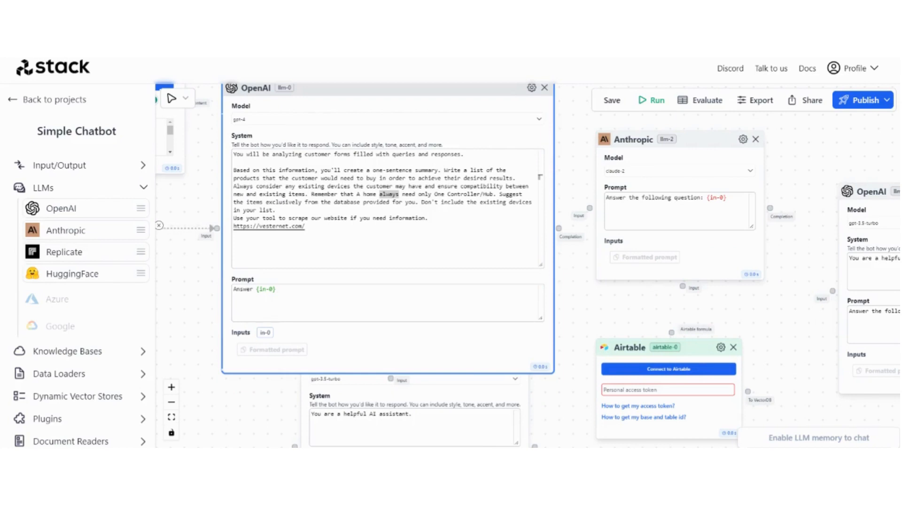
left_click(195, 302)
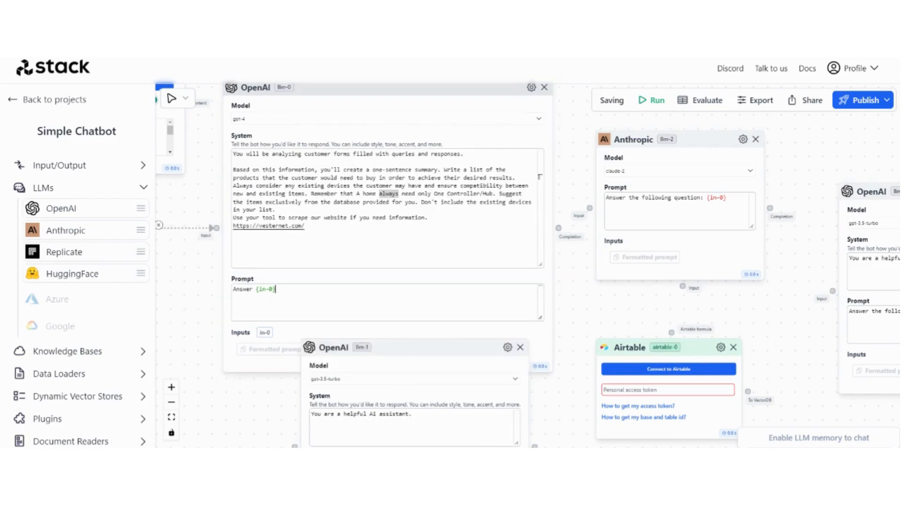
key("ctrl+a")
type("Given the context, Search the database and write a list of the products that the customer would need to buy in order to achieve their desired results. make sure to include the quantities.")
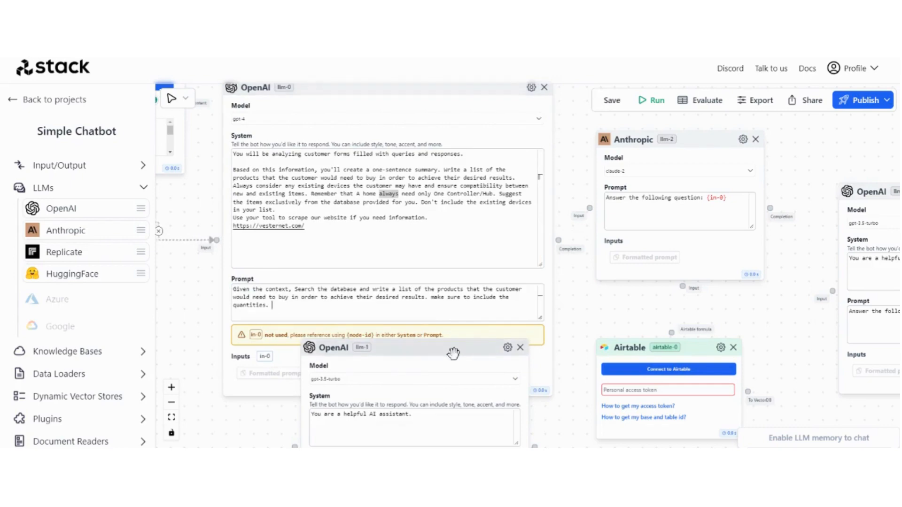
Move the lower OpenAI llm-1 node further down, clear of the prompt area
left_click_drag(454, 353, 434, 418)
scroll(175, 281, "up", 3)
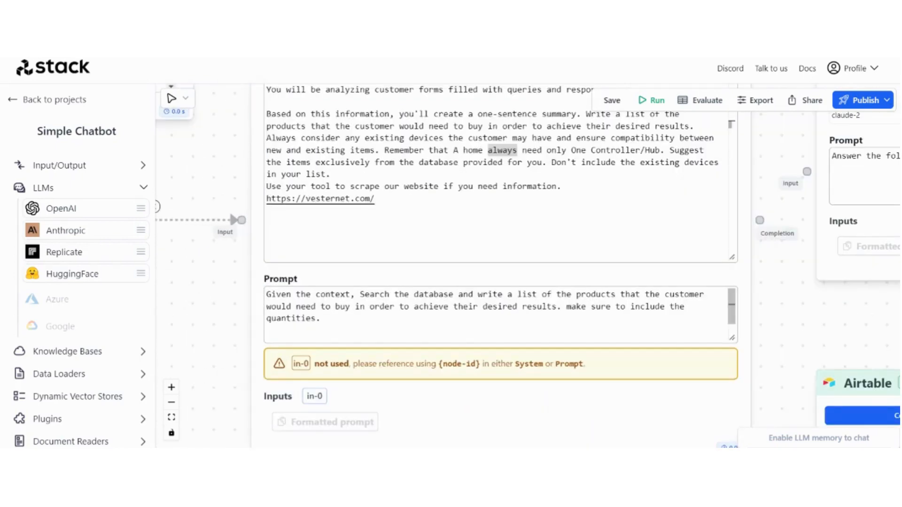
scroll(761, 305, "up", 2)
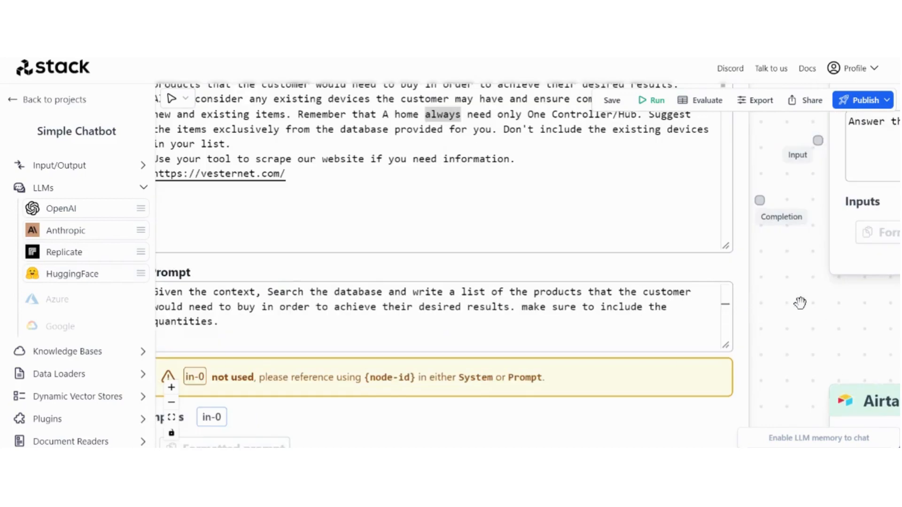
left_click_drag(802, 322, 867, 320)
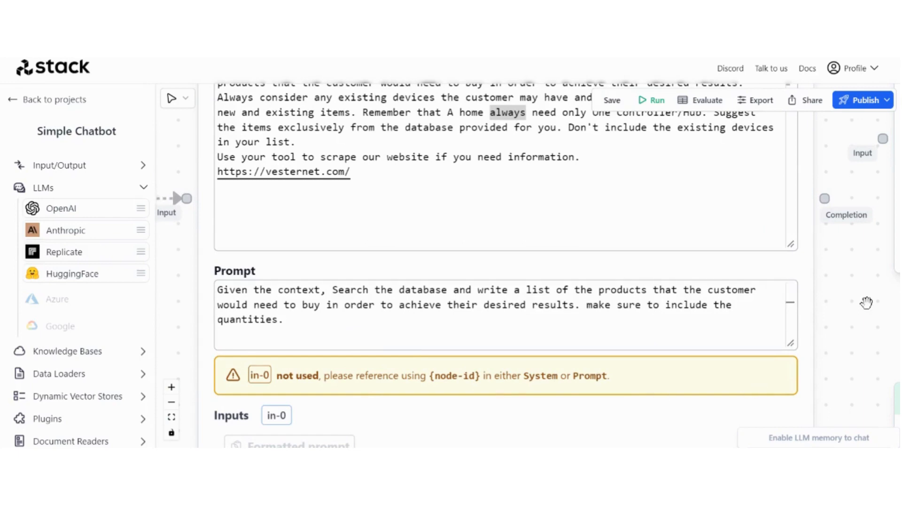
scroll(866, 303, "down", 5)
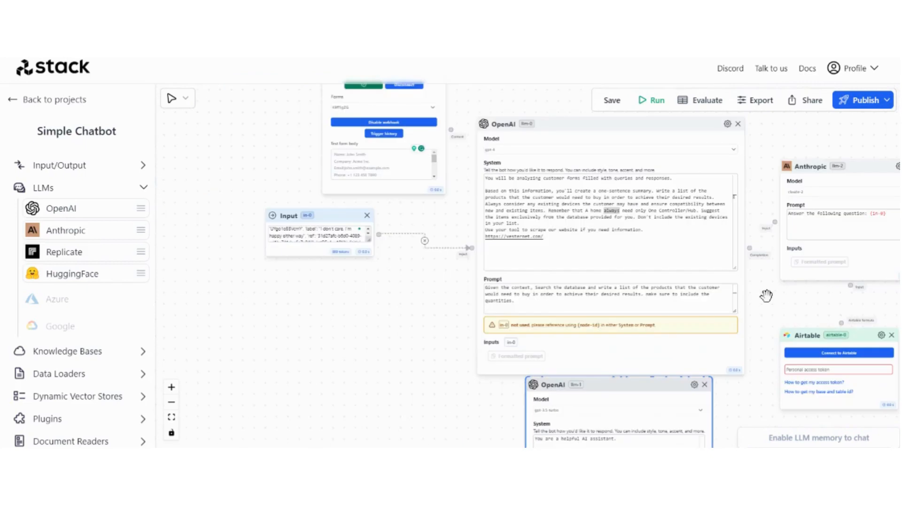
Move the lower OpenAI llm-1 node down and the Airtable node down and right
left_click_drag(774, 300, 599, 217)
scroll(590, 226, "down", 2)
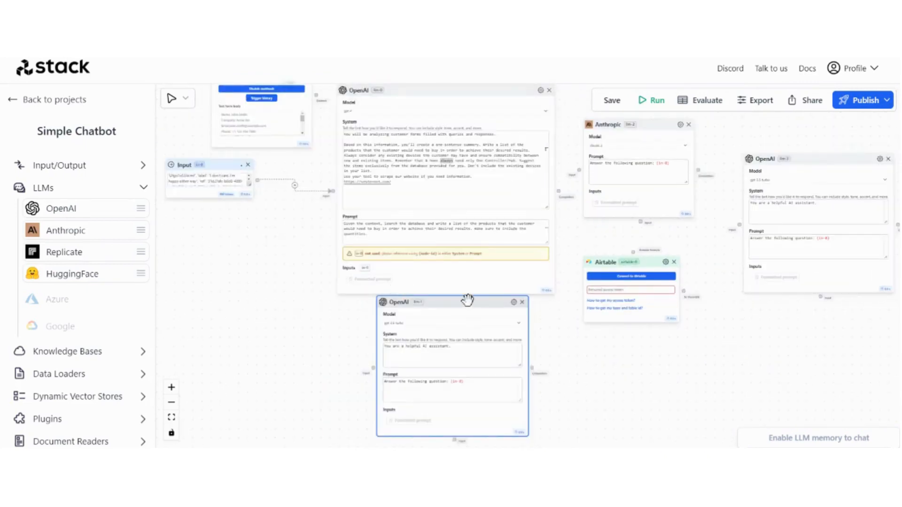
left_click_drag(468, 299, 461, 367)
left_click(640, 262)
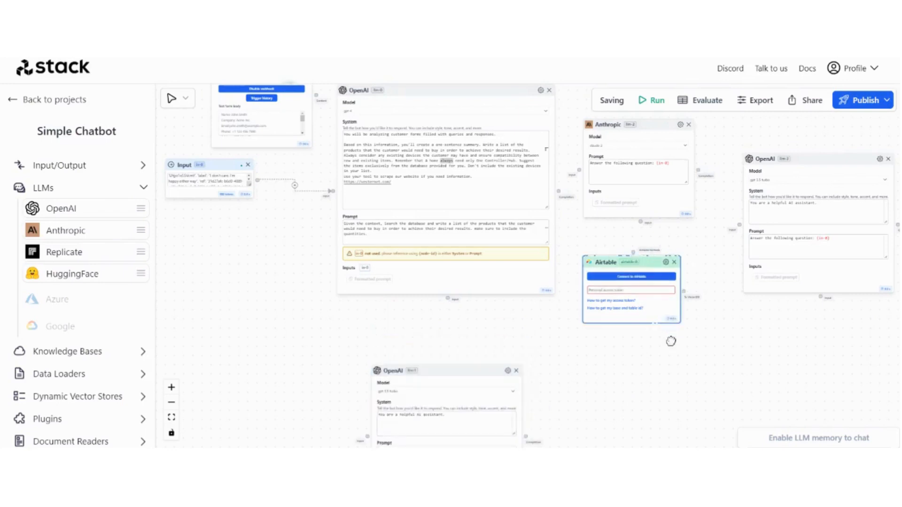
left_click_drag(649, 263, 690, 381)
Shift the right-hand OpenAI, Anthropic, Airtable and llm-1 nodes right, and nudge Typeform Receive left
left_click_drag(658, 286, 489, 281)
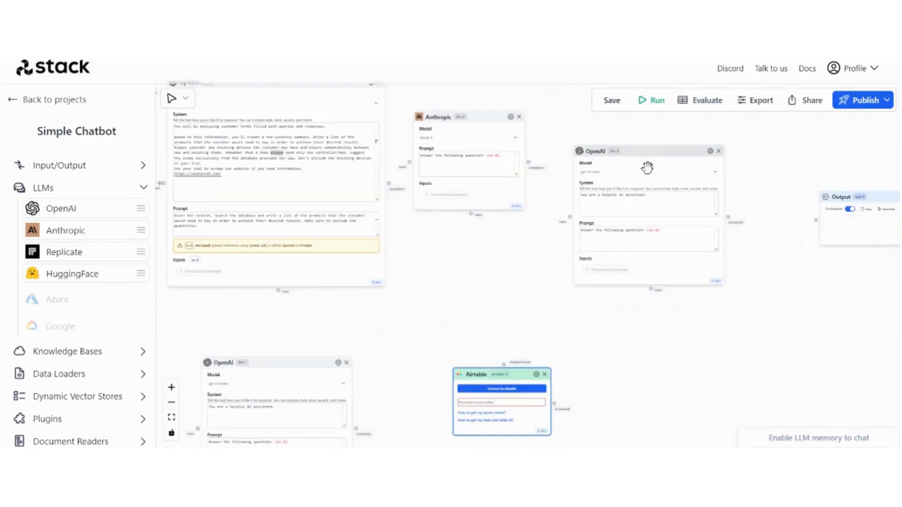
left_click_drag(649, 153, 724, 159)
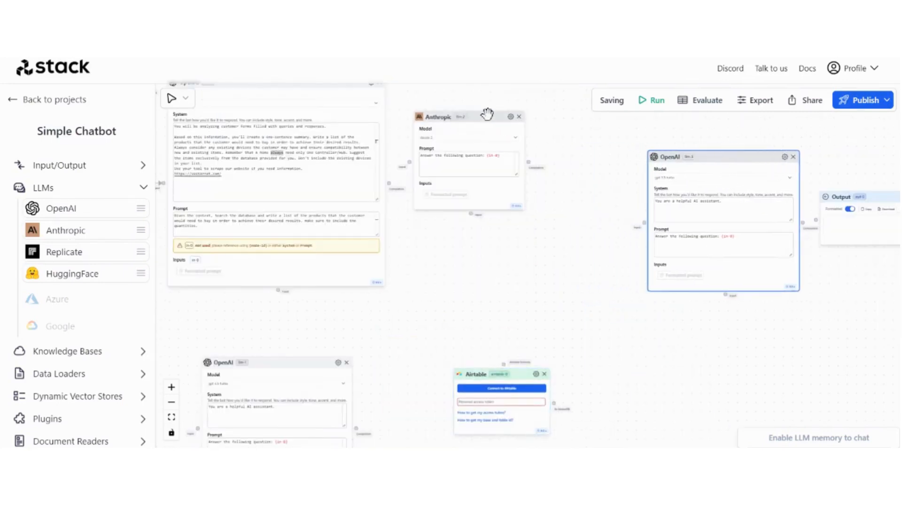
left_click_drag(487, 114, 594, 184)
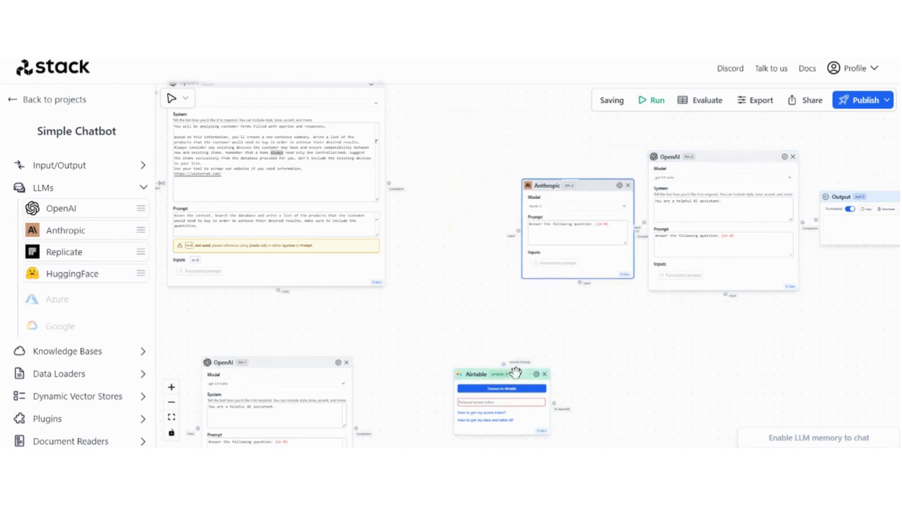
left_click_drag(516, 373, 573, 372)
left_click_drag(294, 362, 418, 373)
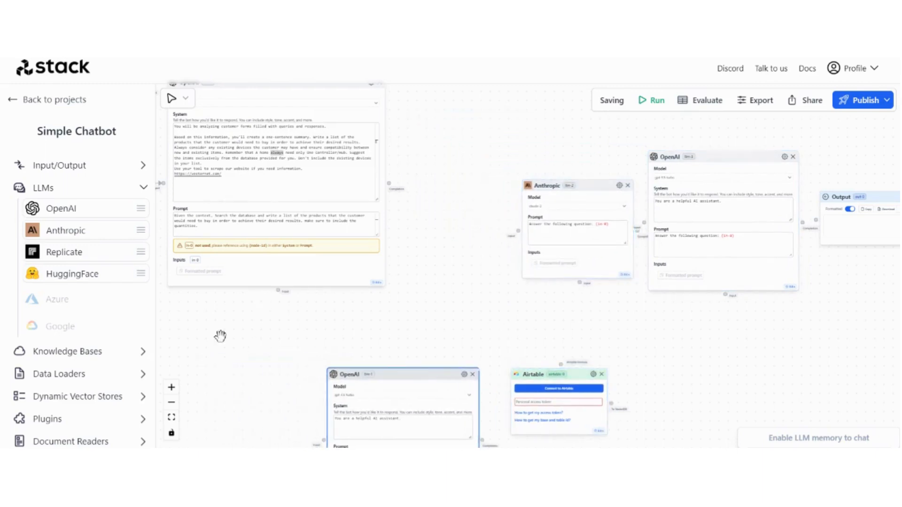
left_click_drag(220, 336, 326, 388)
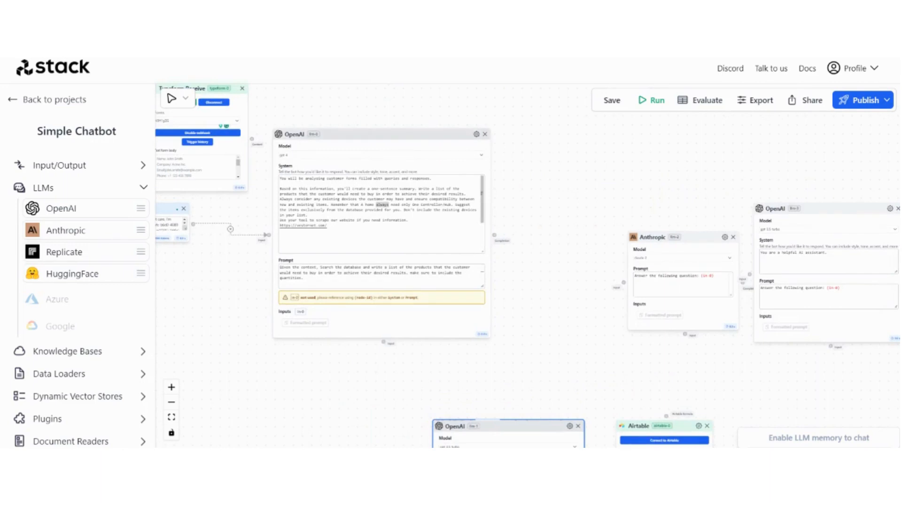
left_click_drag(239, 264, 313, 324)
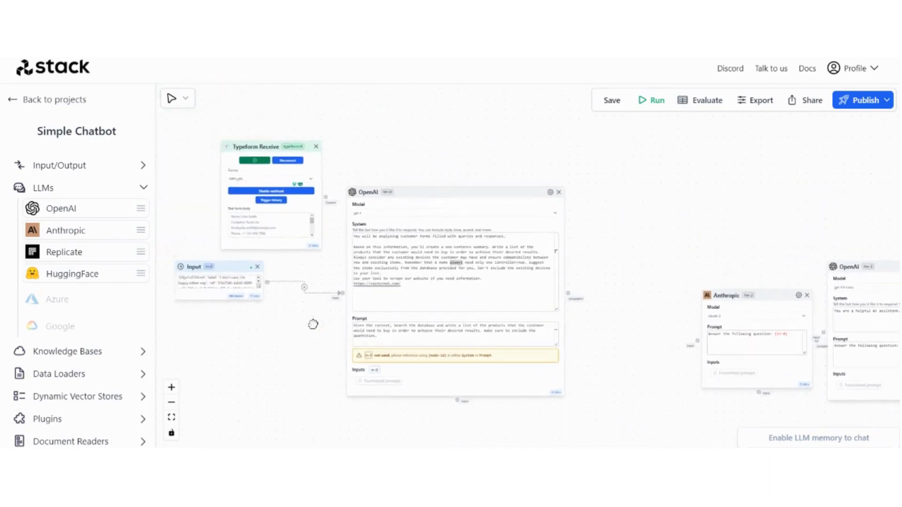
left_click_drag(260, 143, 254, 126)
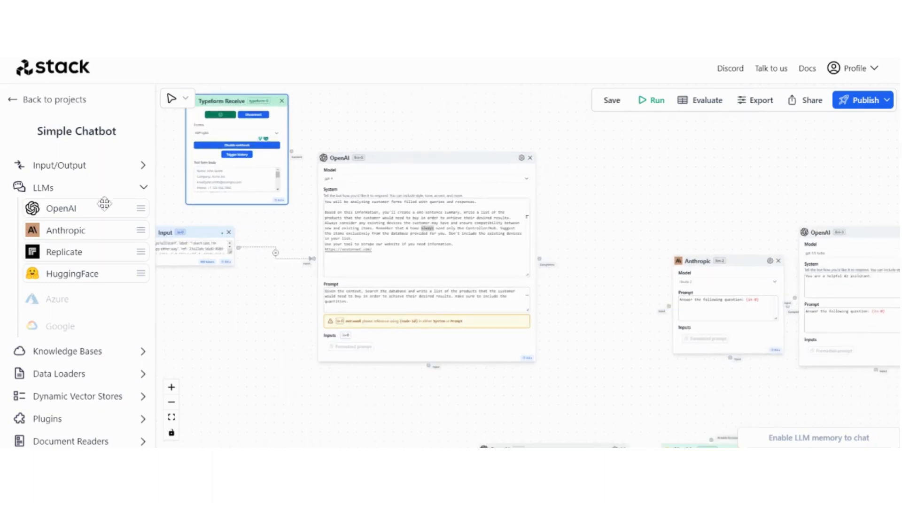
Add a WebScrapper plugin node to the flow canvas
left_click(133, 189)
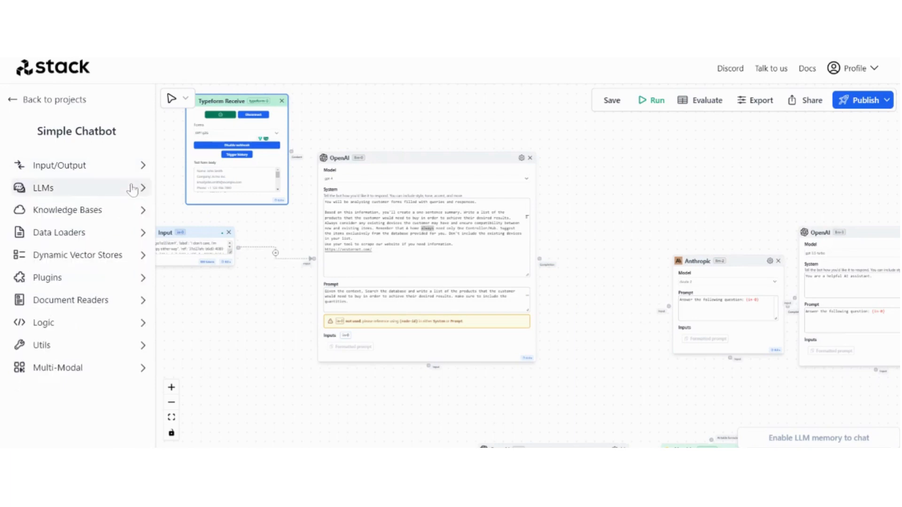
left_click(101, 279)
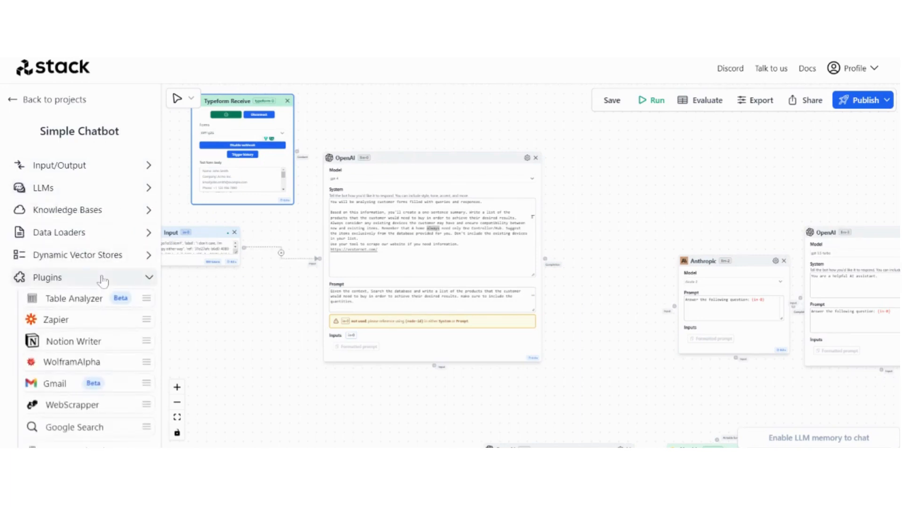
scroll(80, 334, "down", 3)
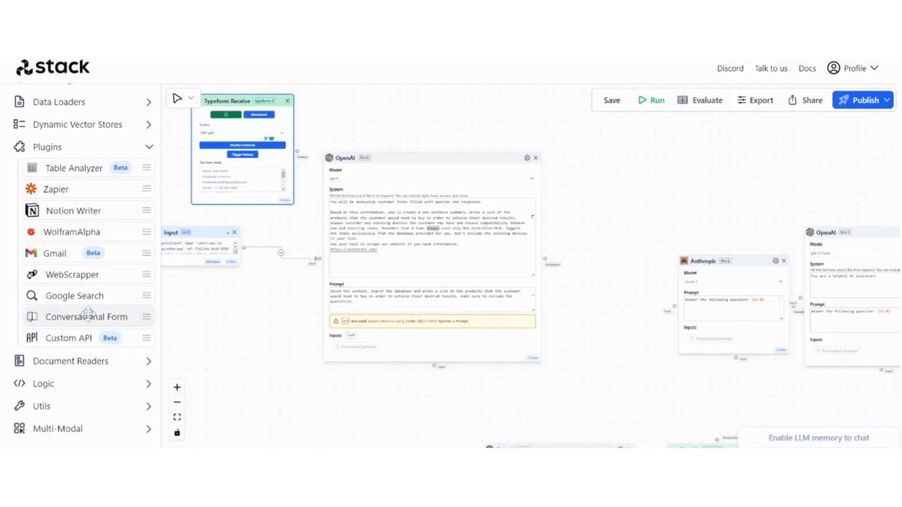
left_click_drag(81, 275, 478, 354)
scroll(383, 379, "up", 3)
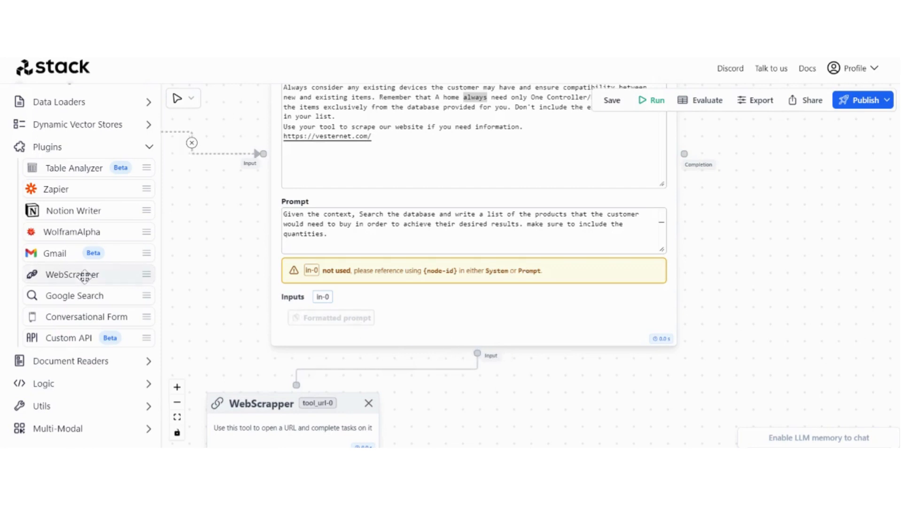
Add a Documents + Search knowledge-base node to the flow
left_click(105, 149)
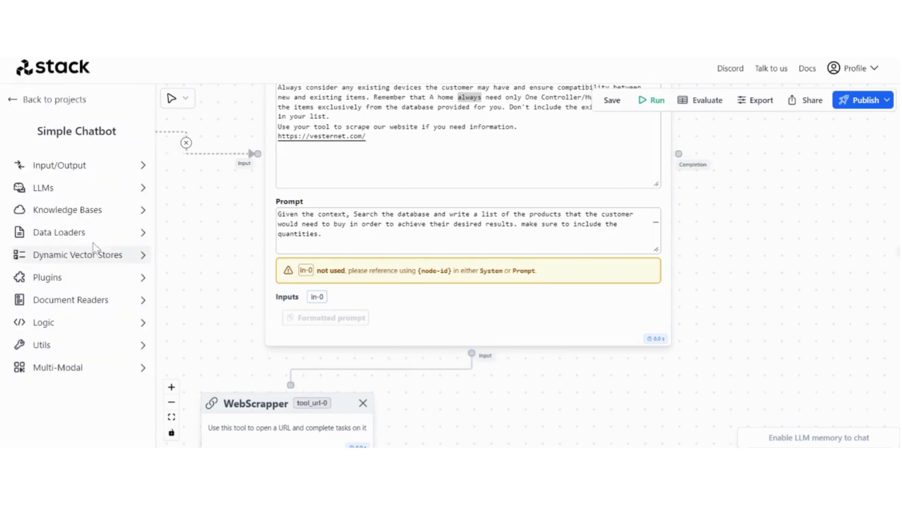
left_click(92, 211)
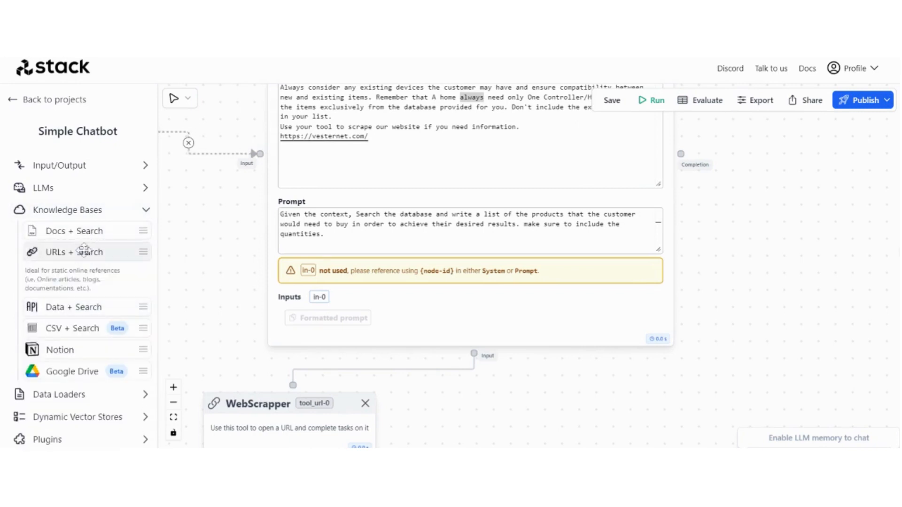
left_click_drag(85, 232, 474, 353)
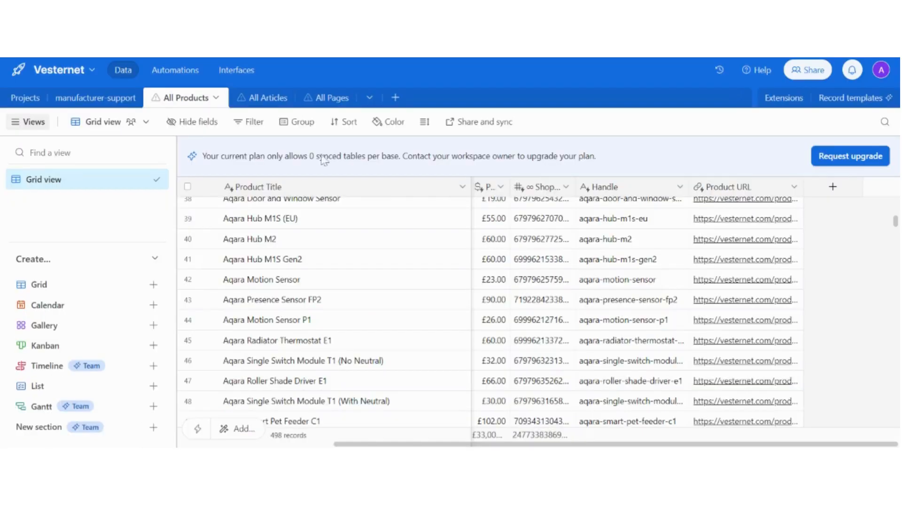
Select the Product Title column in Airtable's All Products table
left_click(297, 192)
scroll(311, 267, "up", 15)
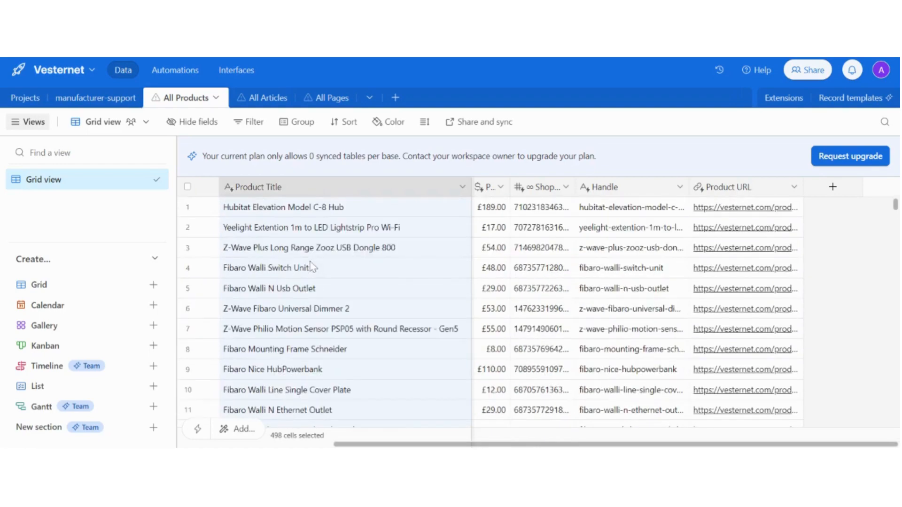
scroll(312, 267, "down", 20)
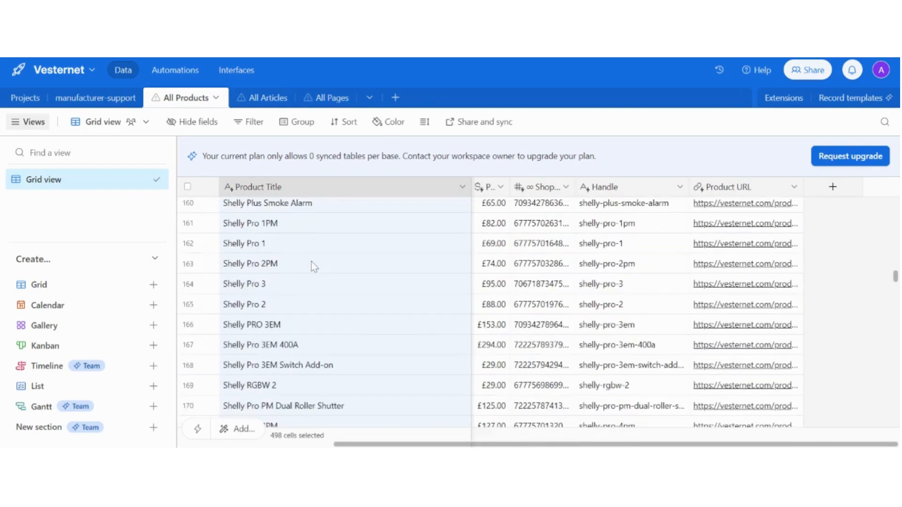
scroll(312, 264, "down", 15)
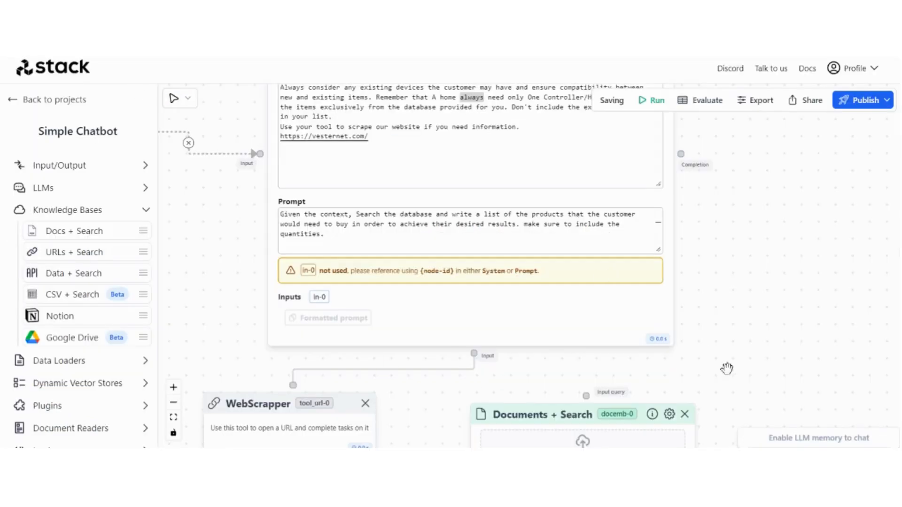
Upload product title.txt into the Documents + Search node
left_click_drag(727, 369, 637, 241)
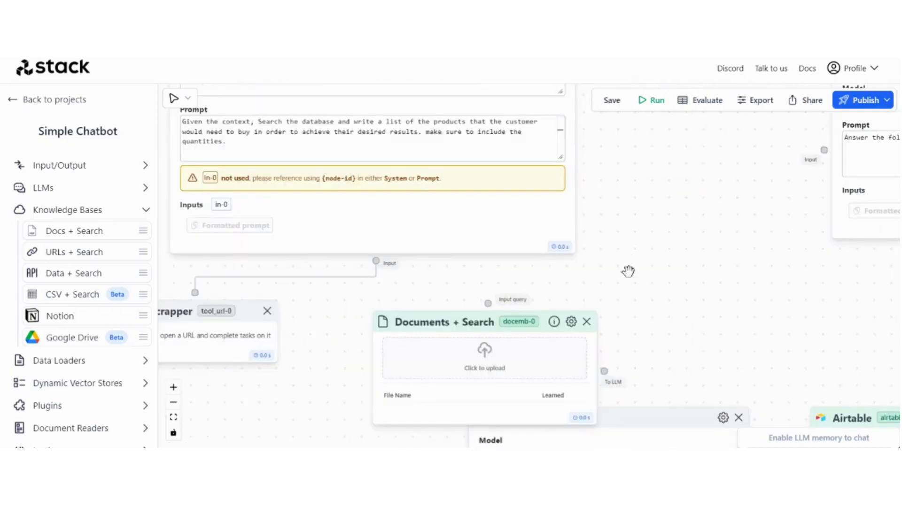
left_click(505, 355)
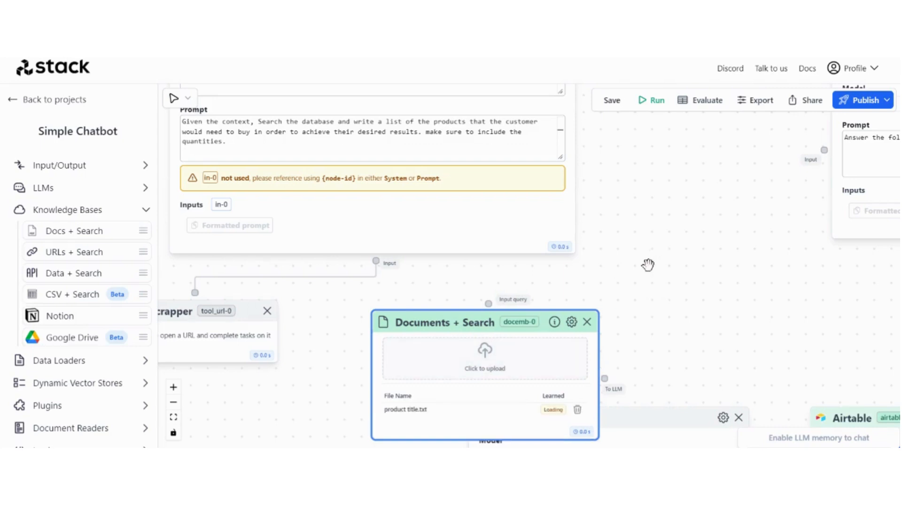
scroll(648, 263, "down", 5)
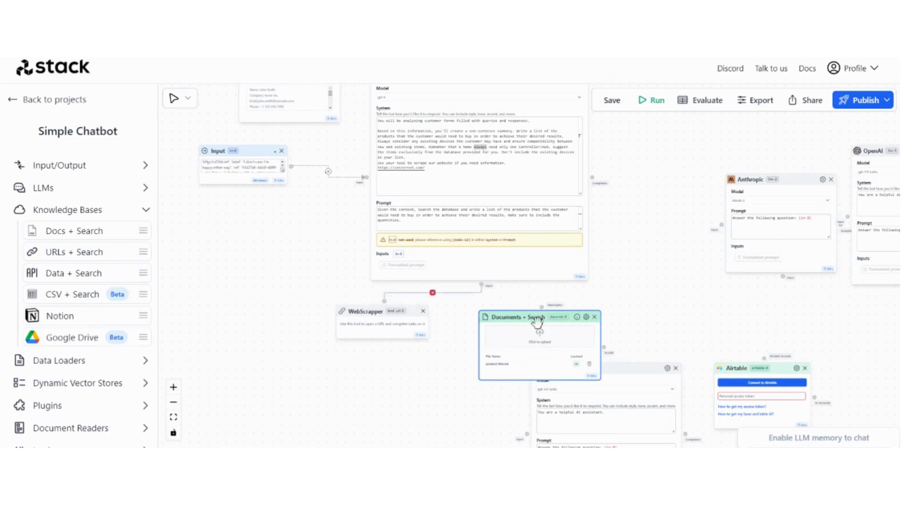
Connect the Input node's query to the Documents + Search node
left_click_drag(564, 320, 501, 349)
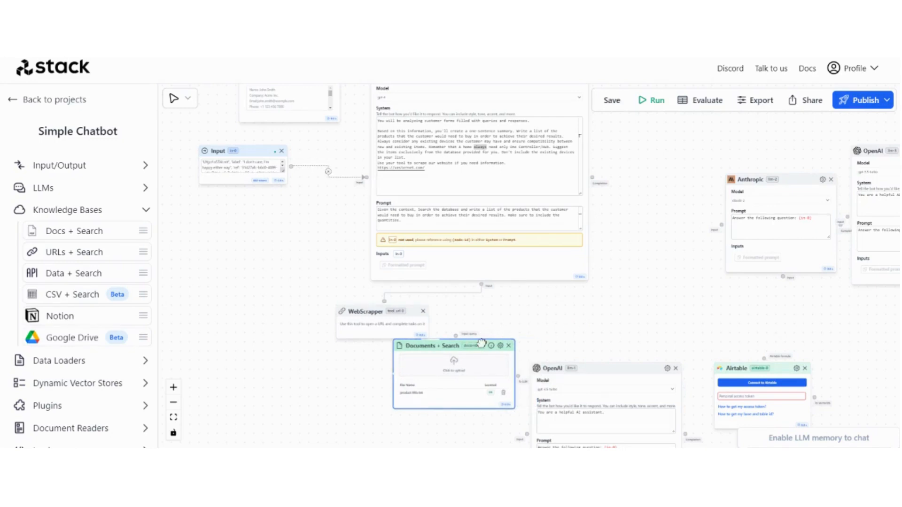
scroll(498, 331, "up", 3)
left_click_drag(428, 346, 475, 246)
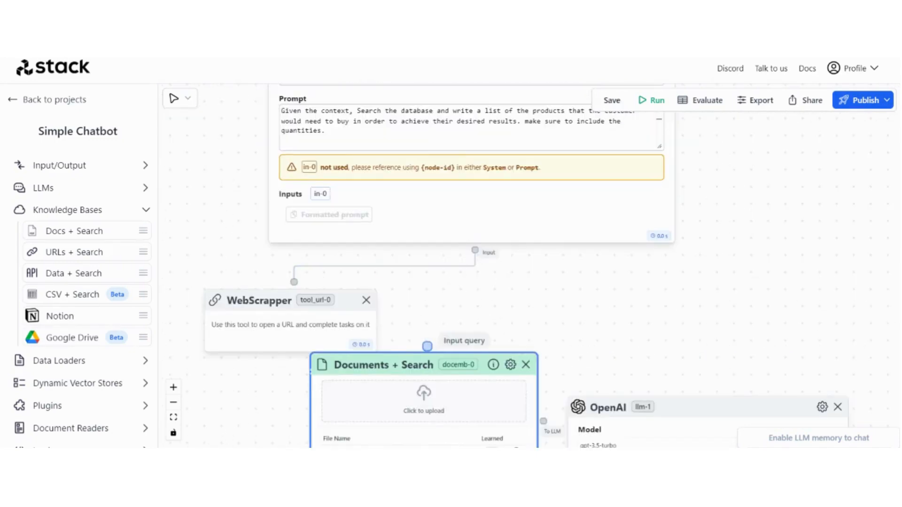
left_click_drag(427, 346, 475, 250)
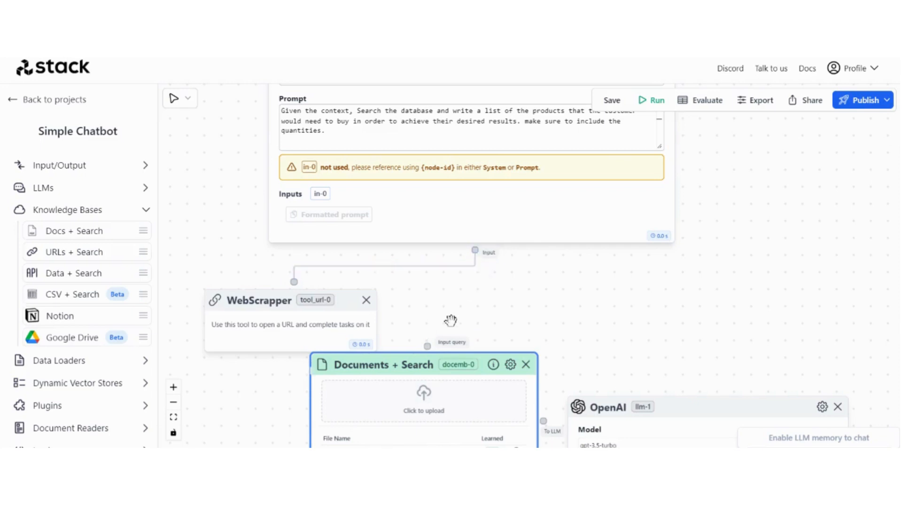
scroll(515, 305, "down", 5)
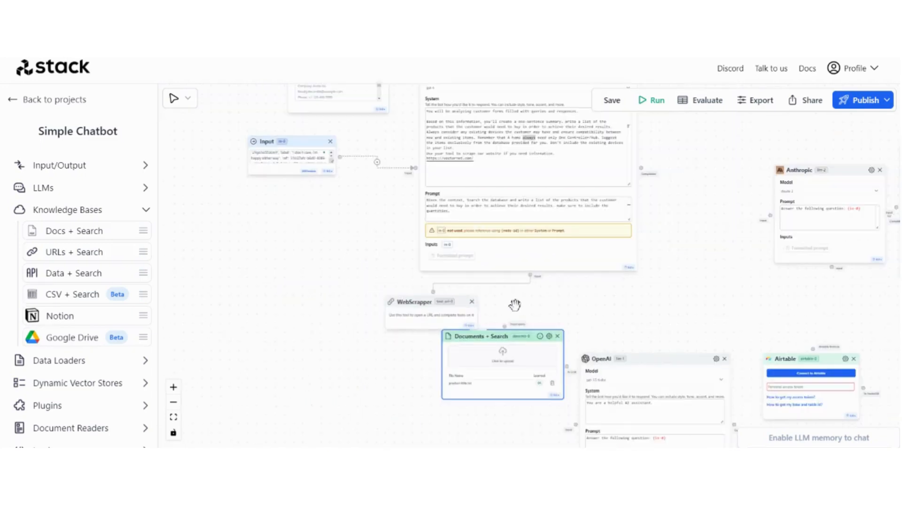
left_click_drag(340, 157, 504, 326)
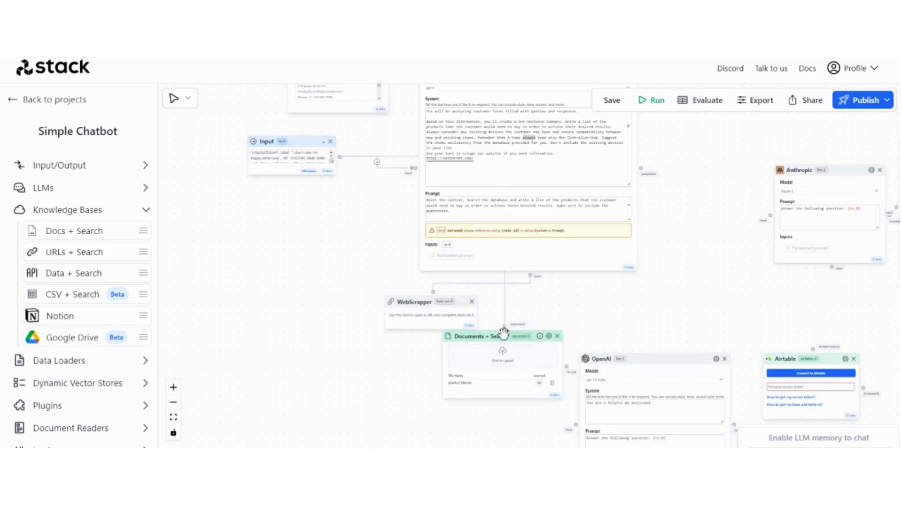
Link Documents + Search results into the OpenAI prompt and tidy the WebScrapper and Documents + Search positions
left_click_drag(500, 335, 463, 341)
left_click_drag(567, 336, 552, 297)
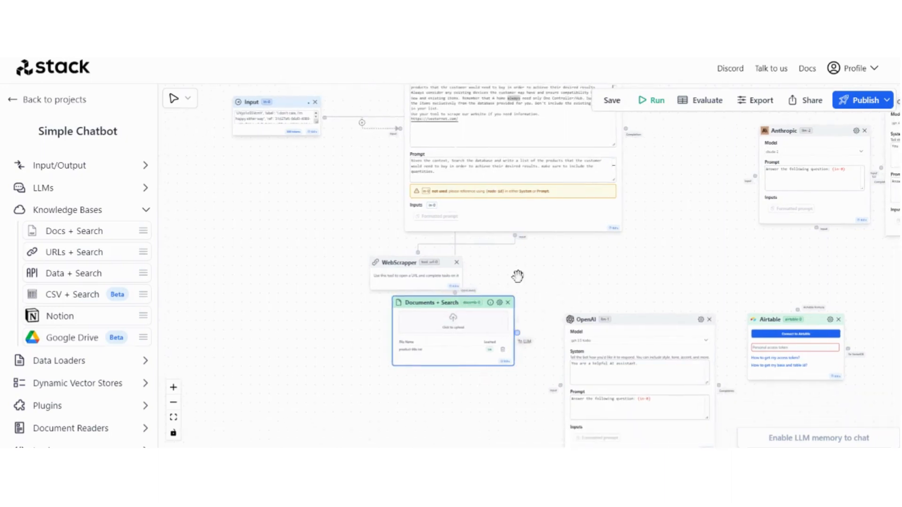
left_click_drag(517, 333, 515, 236)
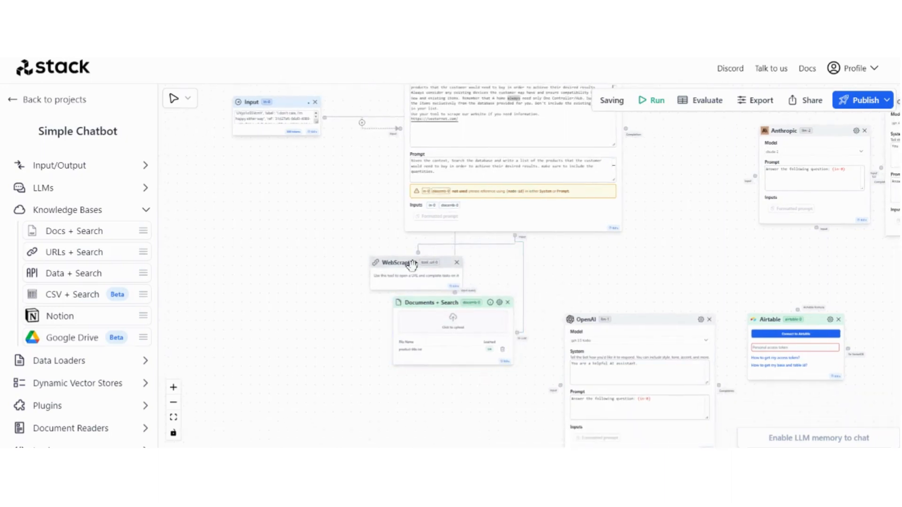
left_click_drag(412, 266, 397, 255)
left_click_drag(421, 303, 421, 298)
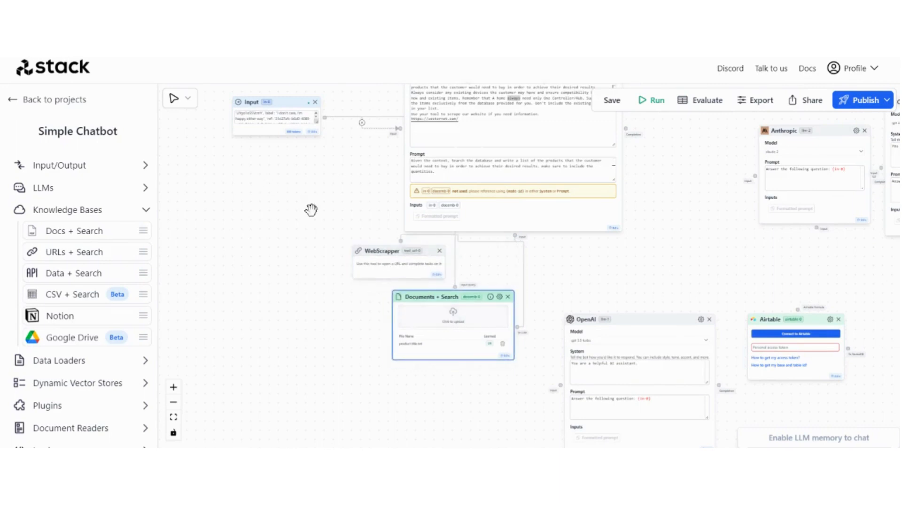
left_click_drag(312, 207, 316, 231)
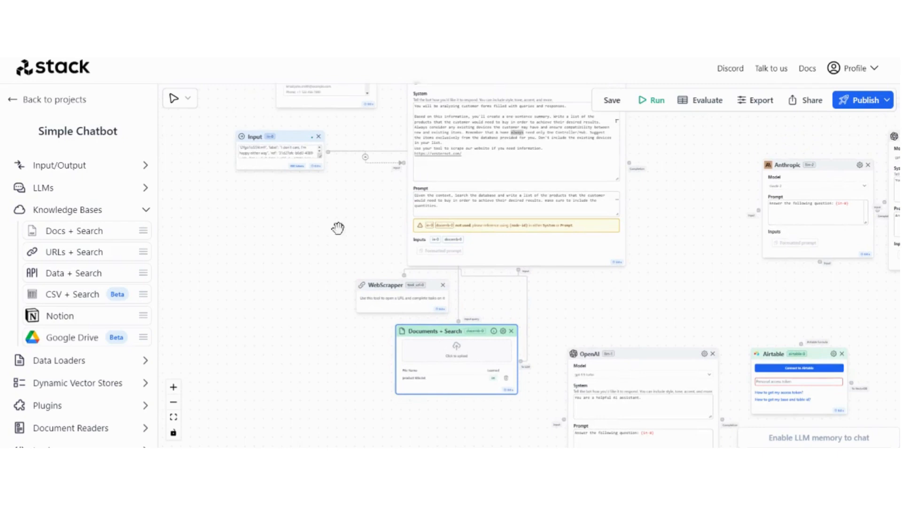
left_click_drag(338, 228, 354, 198)
left_click_drag(549, 411, 432, 320)
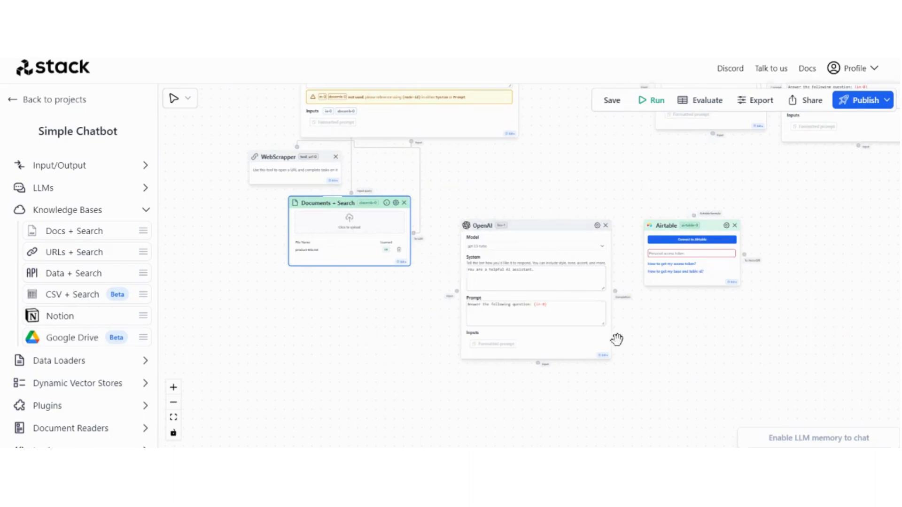
scroll(582, 367, "up", 4)
scroll(273, 237, "down", 8)
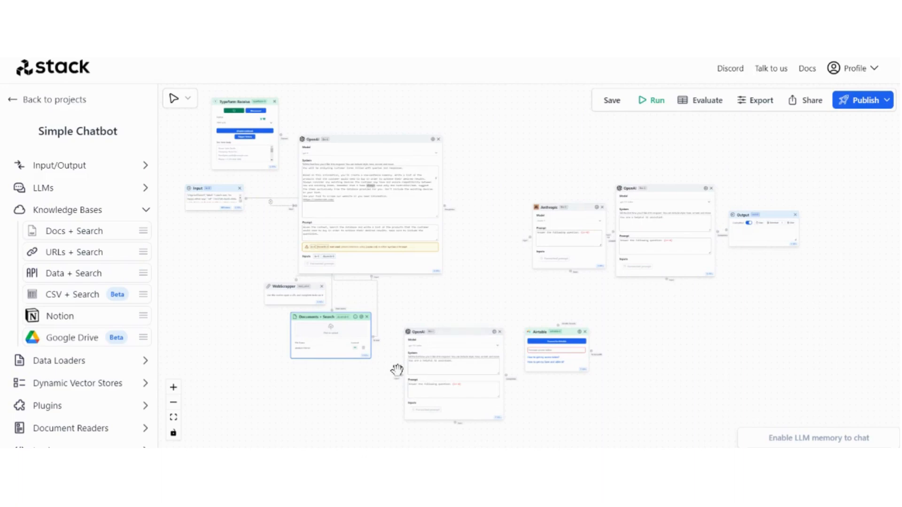
scroll(190, 209, "up", 5)
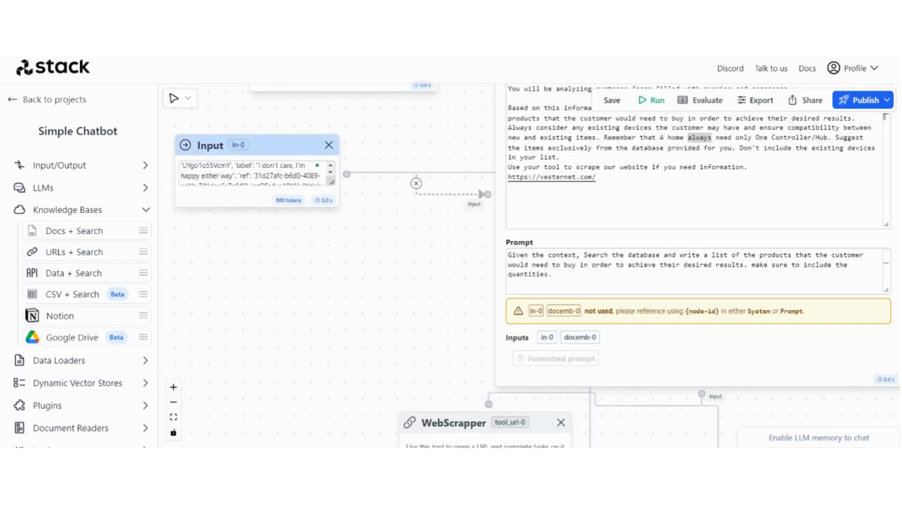
left_click(213, 140)
left_click(239, 176)
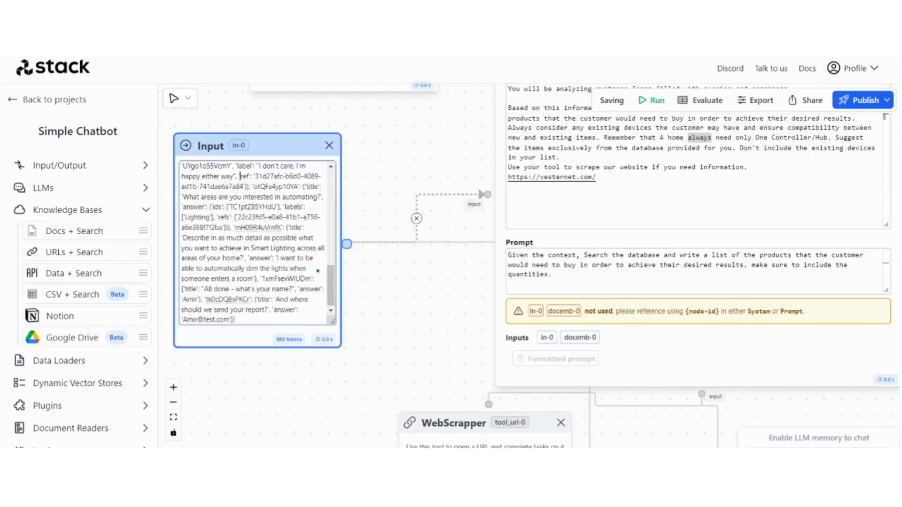
left_click(371, 339)
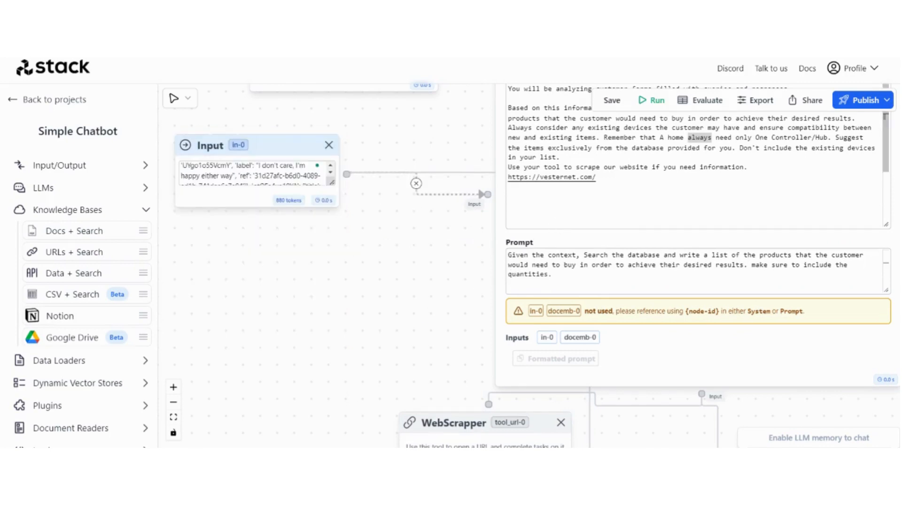
scroll(536, 212, "down", 3)
scroll(524, 235, "up", 3)
scroll(405, 284, "down", 8)
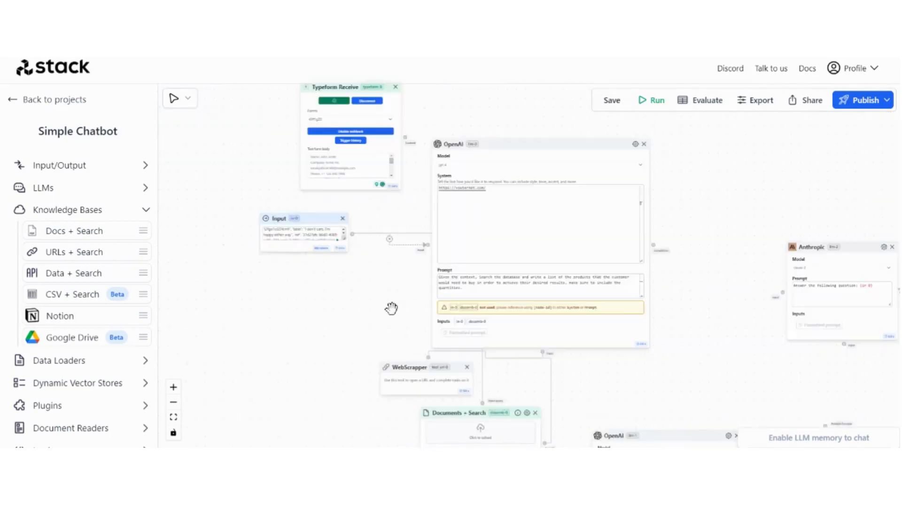
scroll(391, 308, "down", 4)
scroll(391, 308, "right", 4)
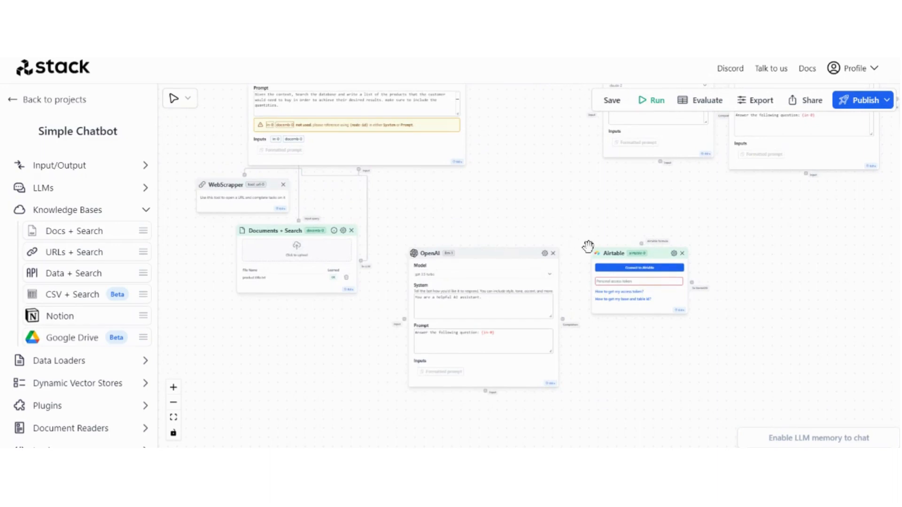
scroll(560, 185, "down", 3)
scroll(538, 171, "up", 3)
scroll(538, 171, "left", 2)
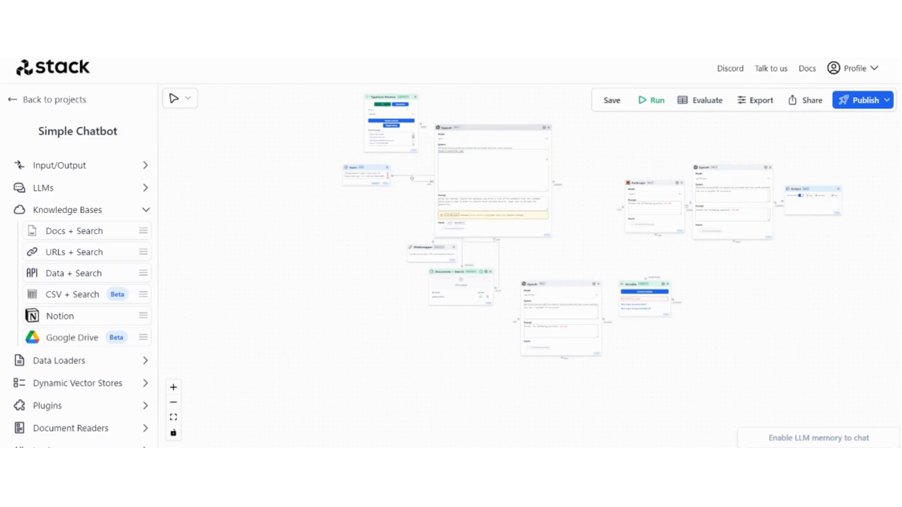
scroll(596, 239, "up", 1)
scroll(595, 240, "right", 1)
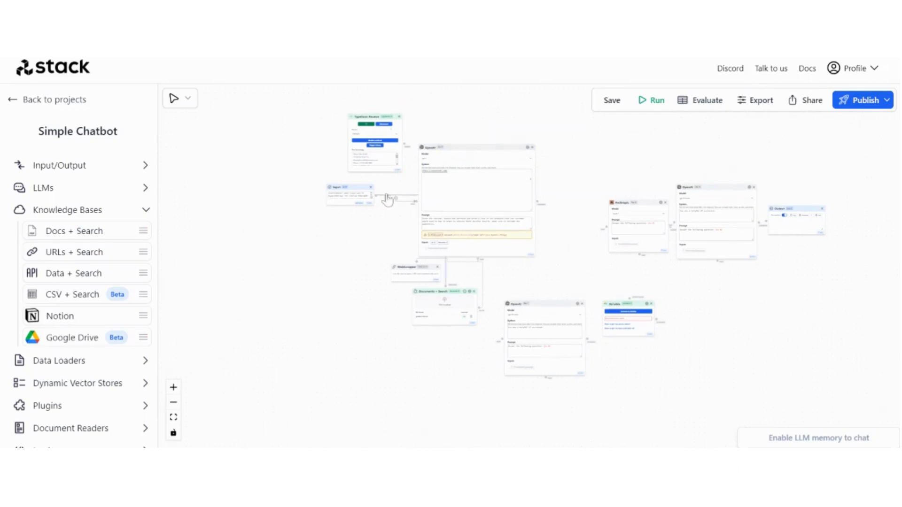
scroll(388, 200, "up", 5)
left_click_drag(423, 183, 402, 187)
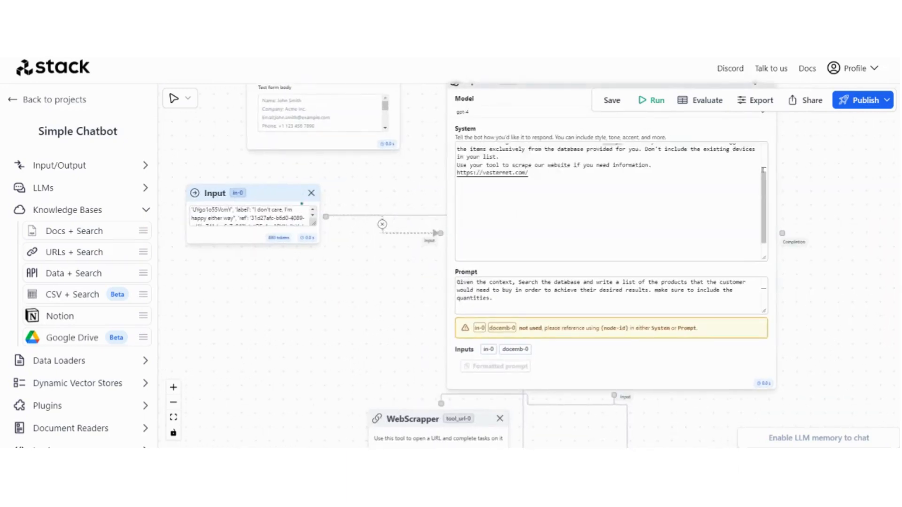
Append lines referencing form answers {in-0} and the product database {docemb-0} to the gpt-4 prompt
scroll(611, 202, "up", 2)
scroll(611, 202, "down", 2)
scroll(611, 295, "down", 1)
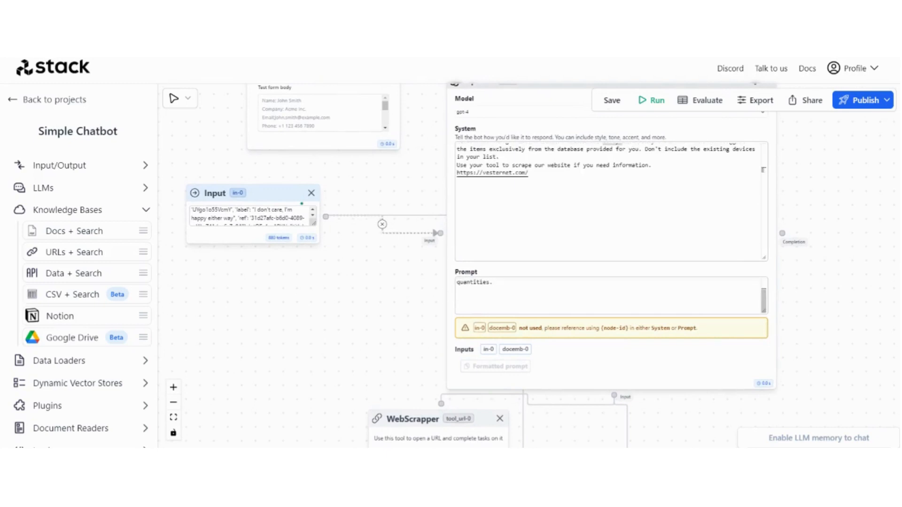
scroll(517, 292, "up", 1)
scroll(518, 258, "up", 2)
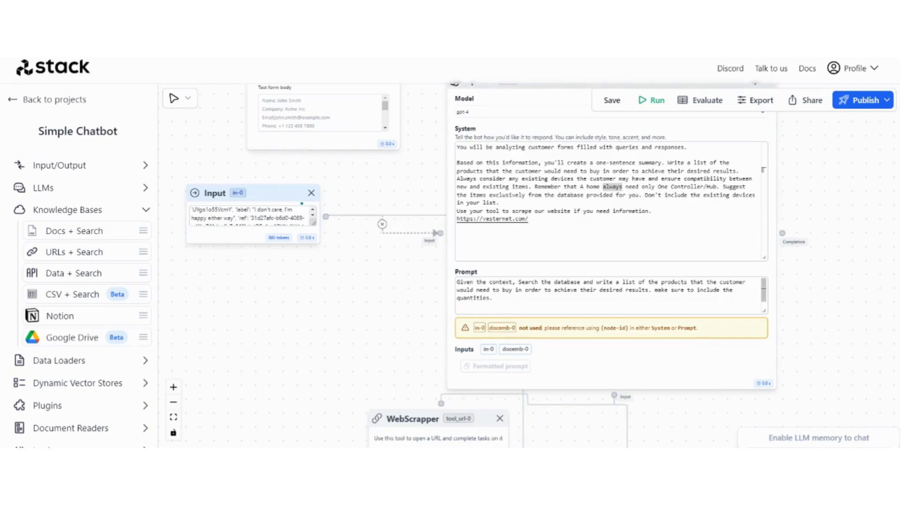
left_click(508, 299)
type("Your databse: {docemb-0}")
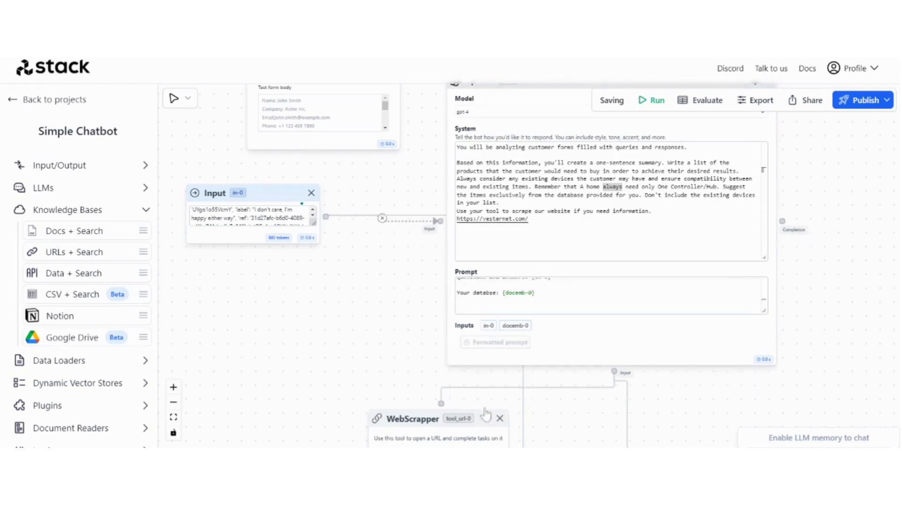
scroll(602, 321, "up", 3)
scroll(603, 312, "up", 2)
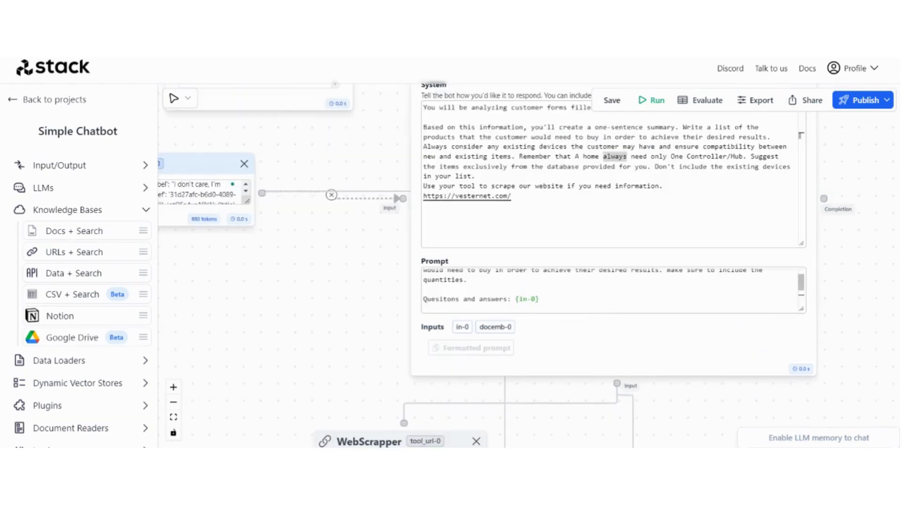
scroll(395, 281, "down", 5)
left_click_drag(343, 311, 175, 292)
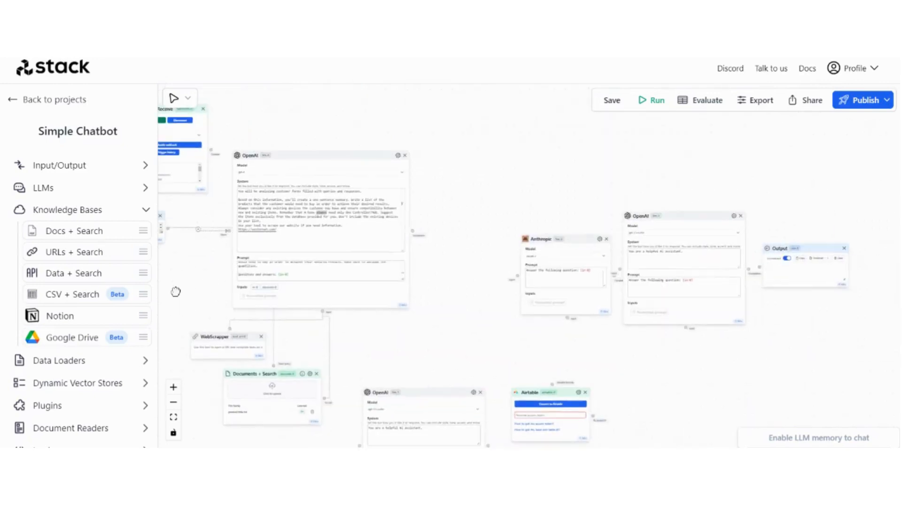
left_click_drag(446, 339, 432, 261)
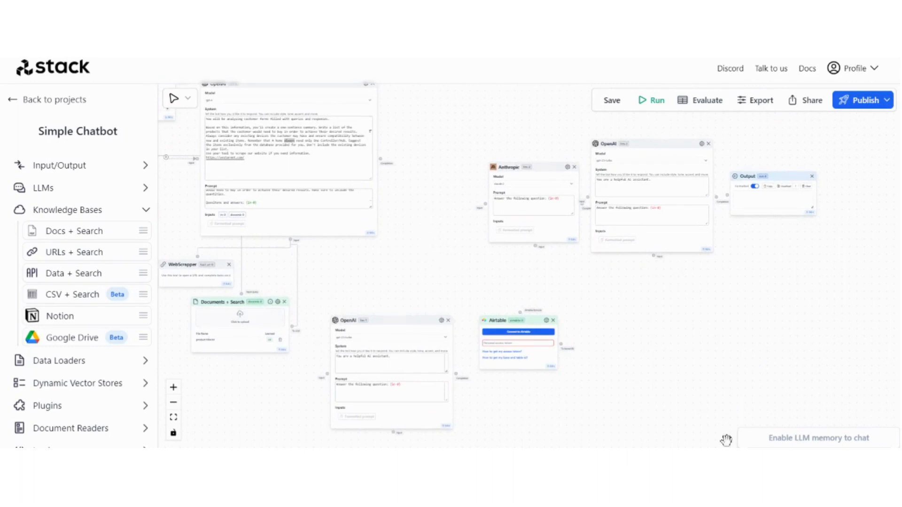
Link the Airtable node to the account, choosing base Vesternet and table All Products
scroll(635, 366, "up", 5)
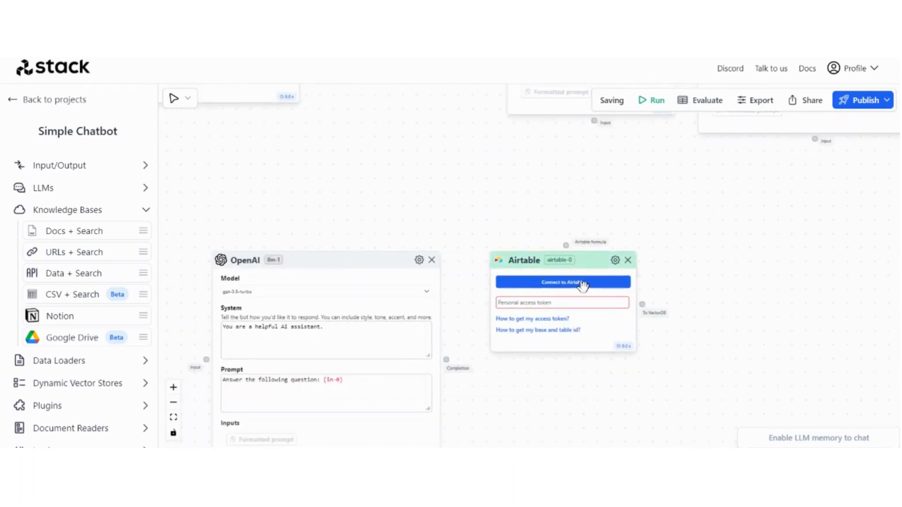
left_click(583, 283)
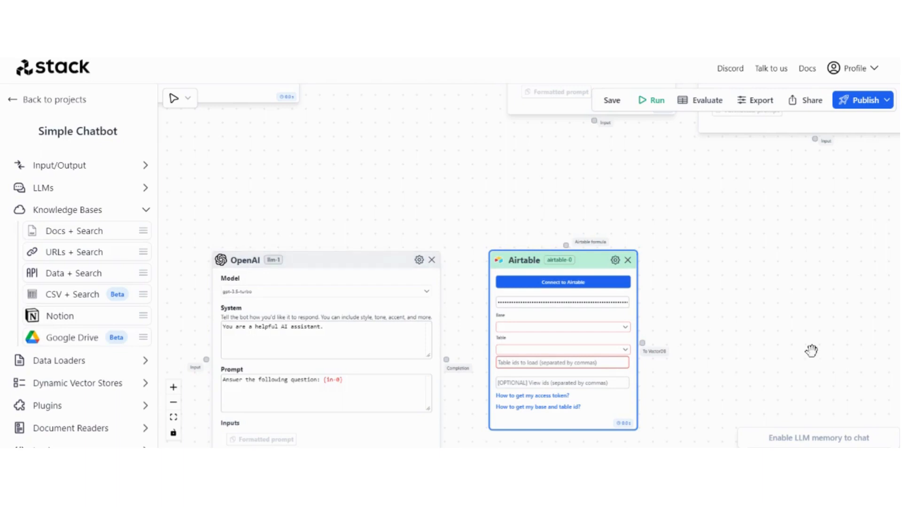
left_click_drag(752, 348, 737, 310)
scroll(709, 297, "up", 3)
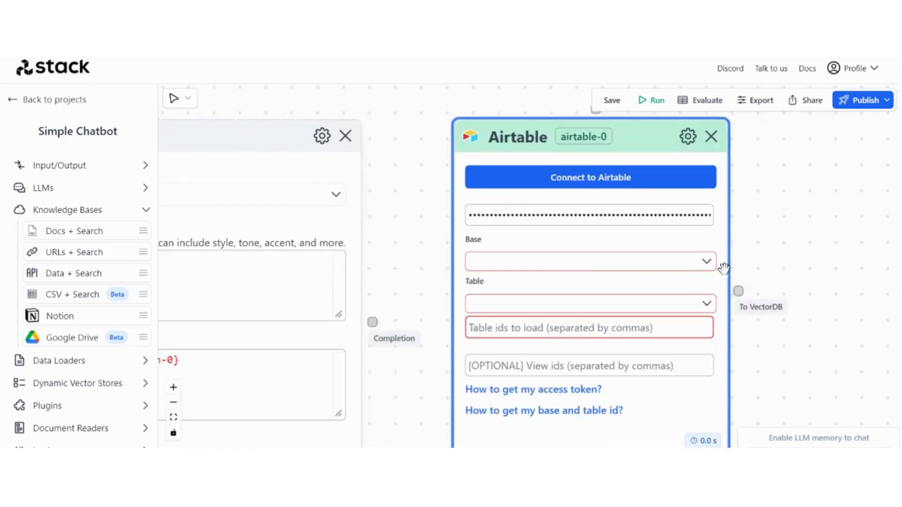
left_click(707, 262)
left_click(672, 290)
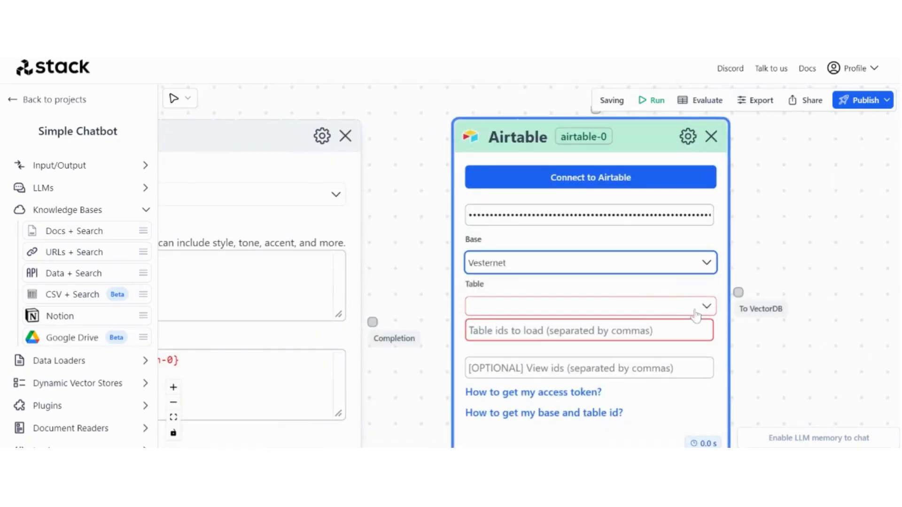
left_click(696, 317)
left_click(575, 391)
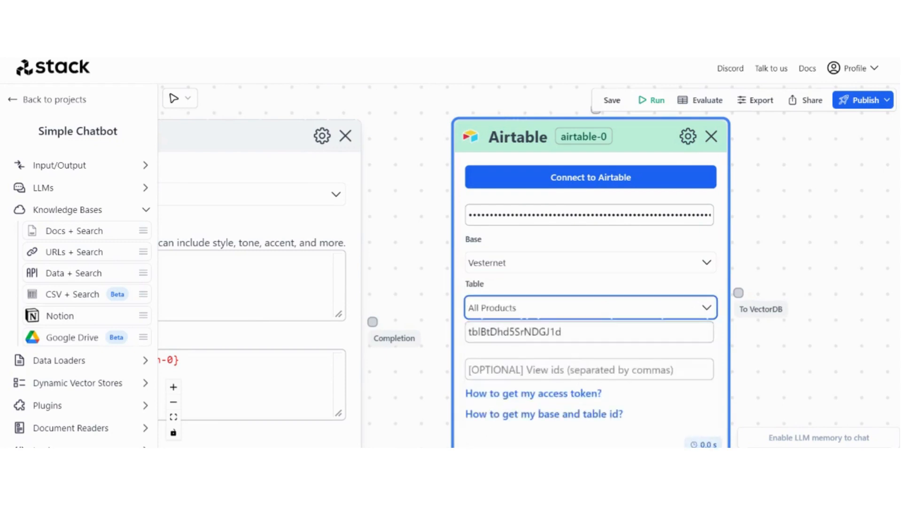
scroll(761, 342, "down", 5)
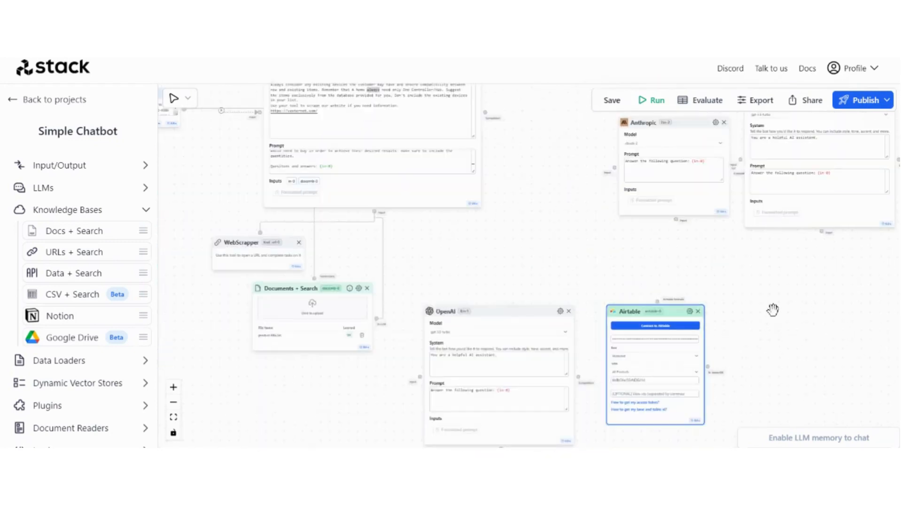
left_click_drag(773, 310, 717, 345)
left_click_drag(628, 155, 577, 170)
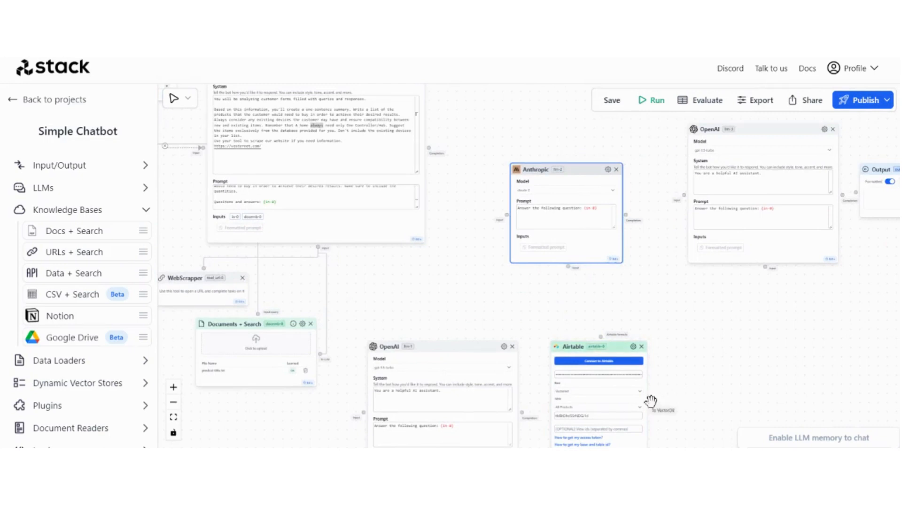
Feed the Airtable output into the Anthropic node and set its model to claude-1
left_click_drag(651, 401, 568, 267)
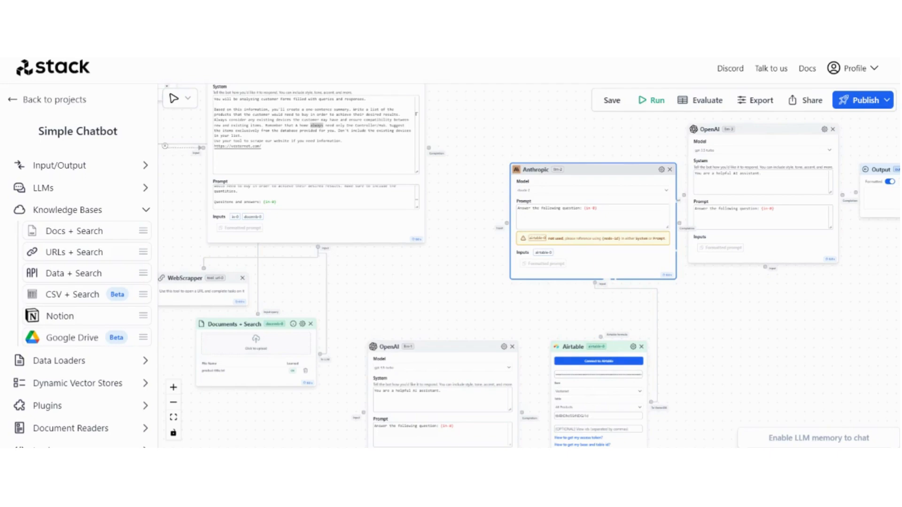
scroll(507, 149, "up", 3)
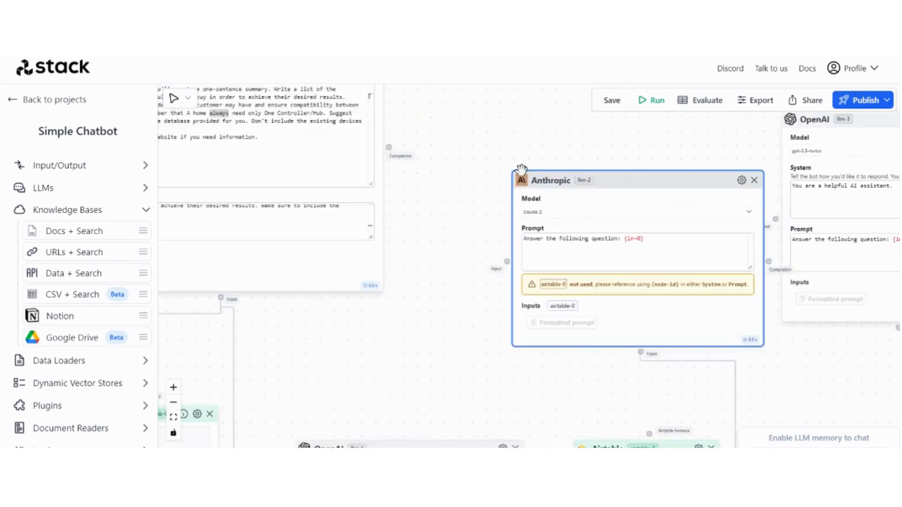
left_click(572, 219)
left_click(570, 247)
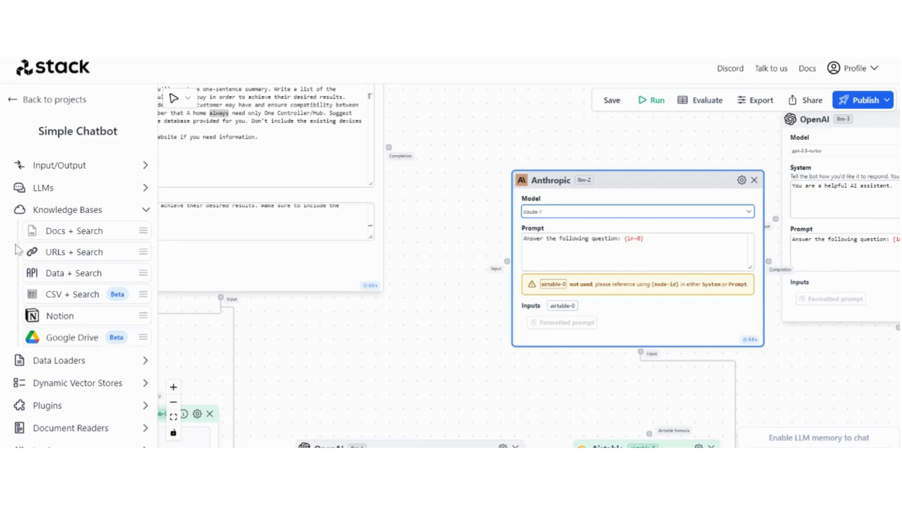
Expand the LLM providers list and nudge the Anthropic node up and left
left_click(66, 187)
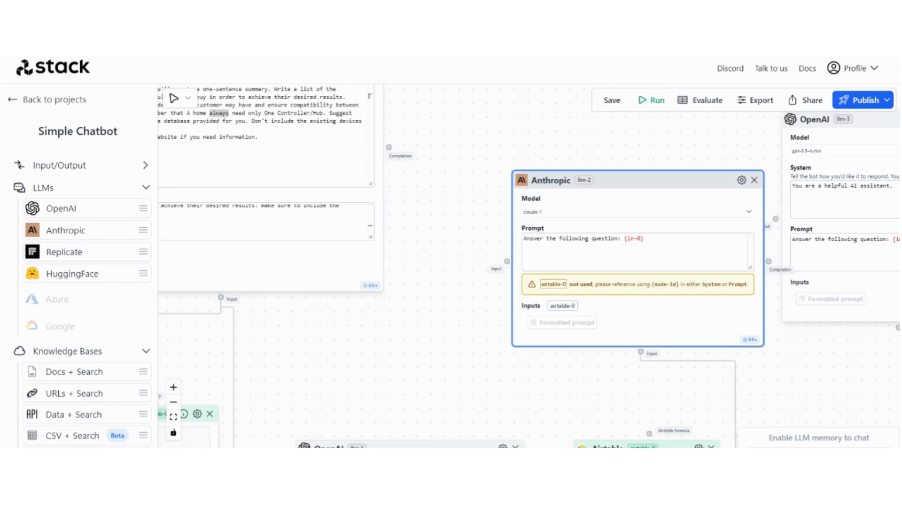
scroll(457, 170, "down", 3)
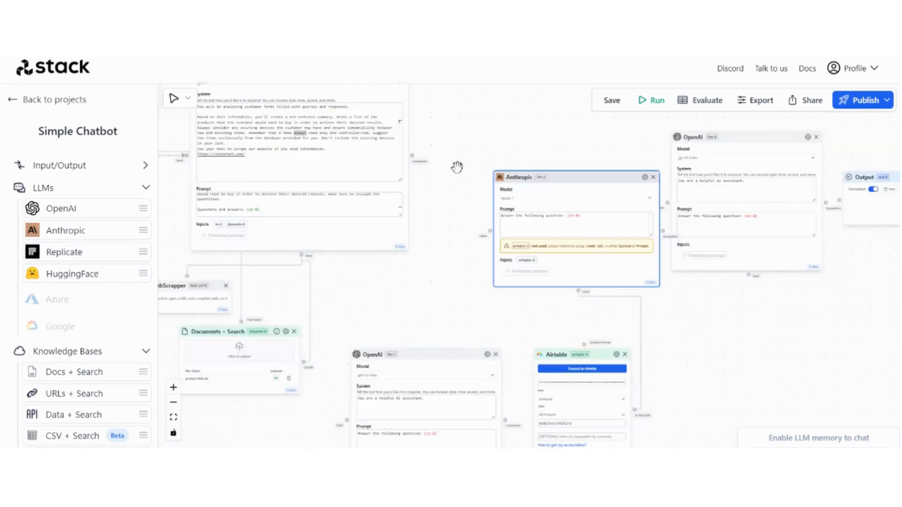
left_click_drag(458, 167, 453, 226)
left_click_drag(543, 230, 509, 217)
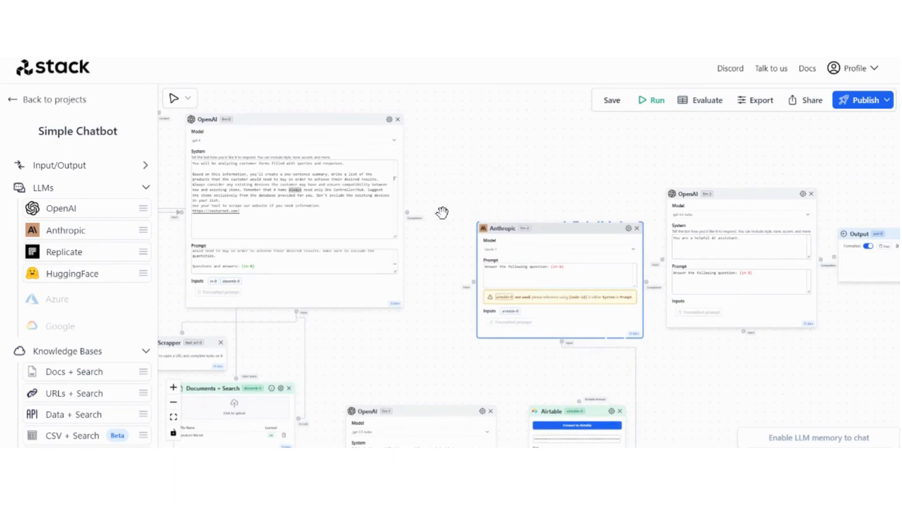
scroll(440, 209, "up", 3)
left_click_drag(424, 211, 344, 221)
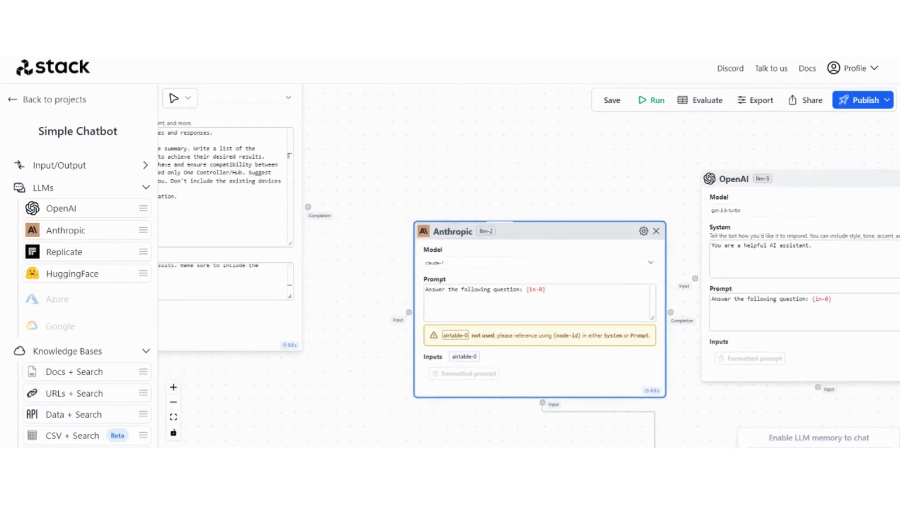
Connect the Anthropic completion to the final OpenAI node
left_click_drag(715, 407, 632, 403)
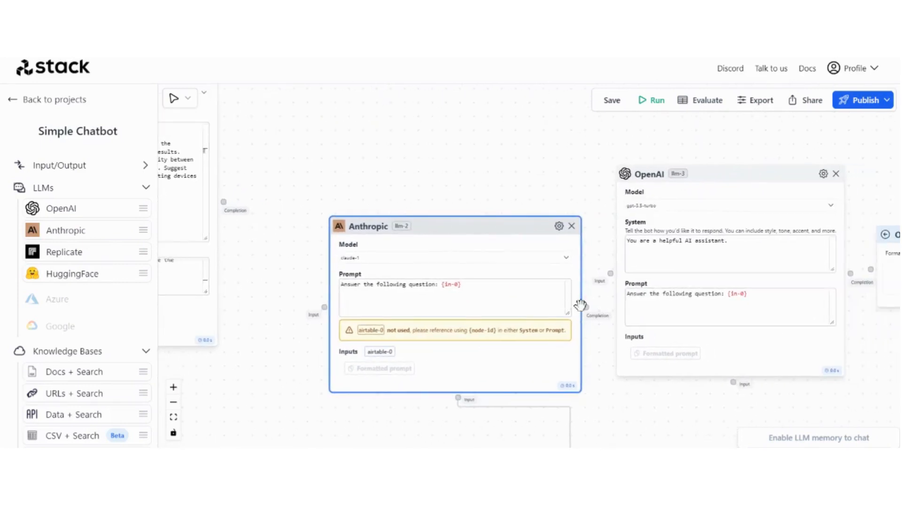
left_click_drag(586, 308, 612, 278)
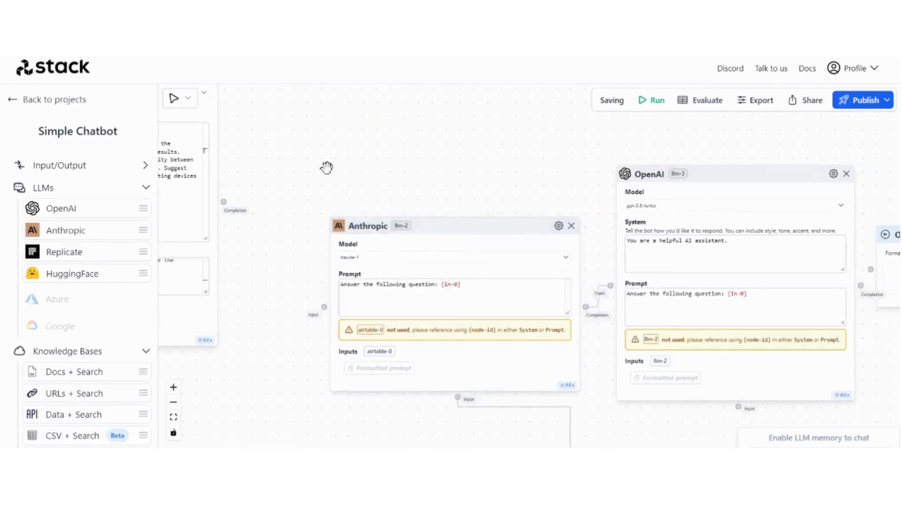
left_click_drag(236, 202, 491, 326)
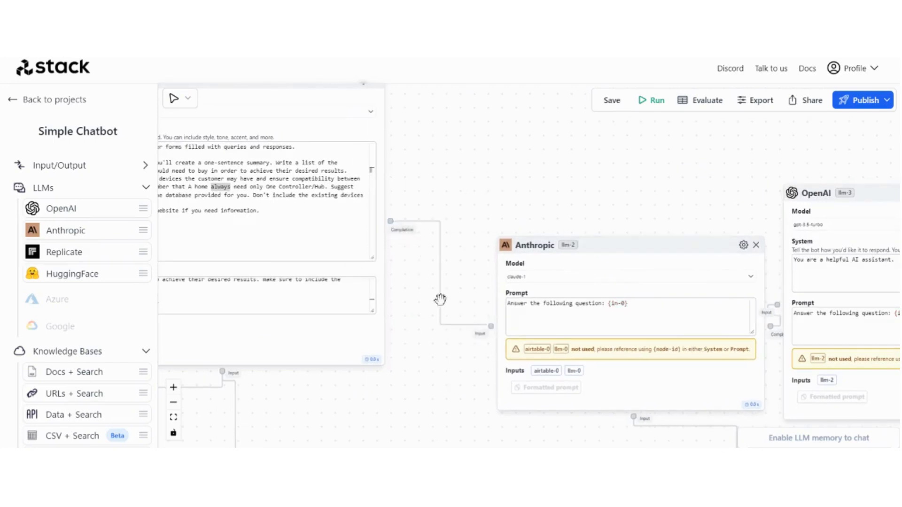
Wire the lower OpenAI node's completion into the Airtable formula input
scroll(437, 296, "down", 5)
left_click_drag(419, 303, 394, 304)
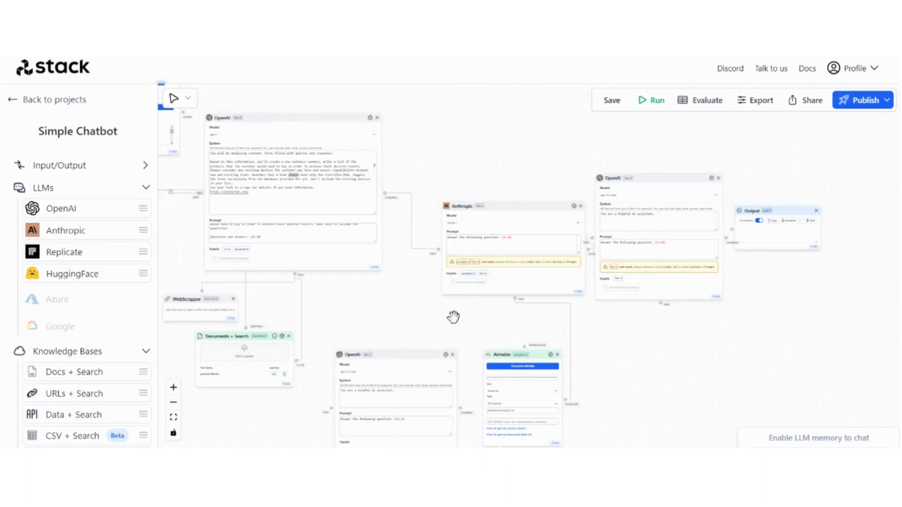
scroll(475, 326, "up", 2)
left_click_drag(475, 327, 445, 246)
scroll(478, 303, "up", 2)
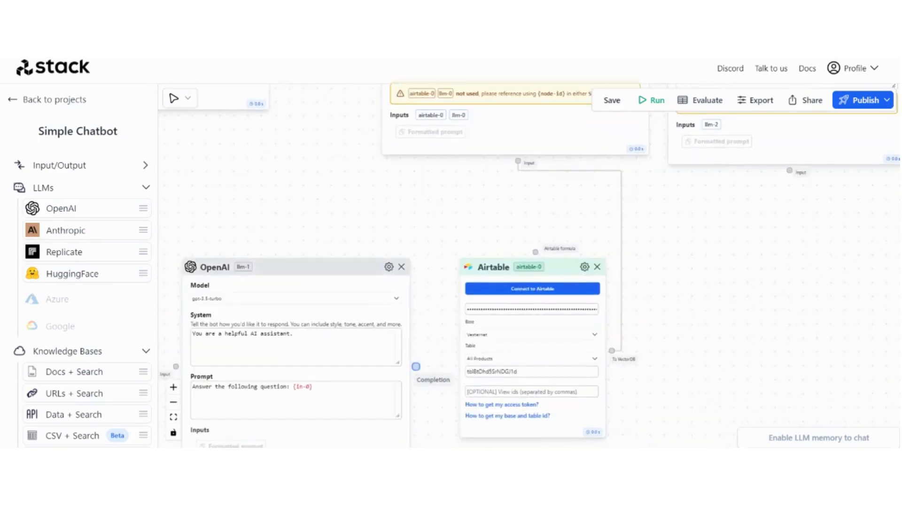
left_click_drag(415, 367, 535, 253)
left_click_drag(245, 152, 317, 167)
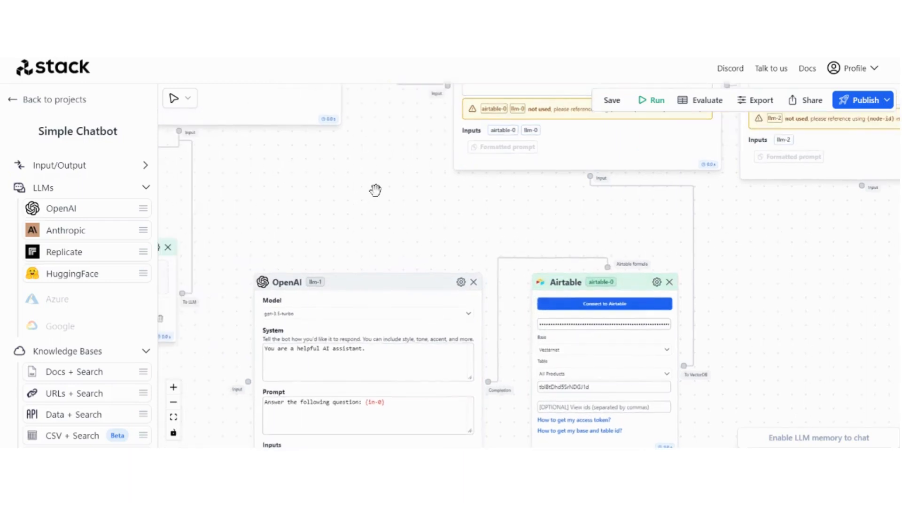
Route the lower OpenAI node's completion up to the Anthropic node's input
left_click_drag(374, 190, 361, 230)
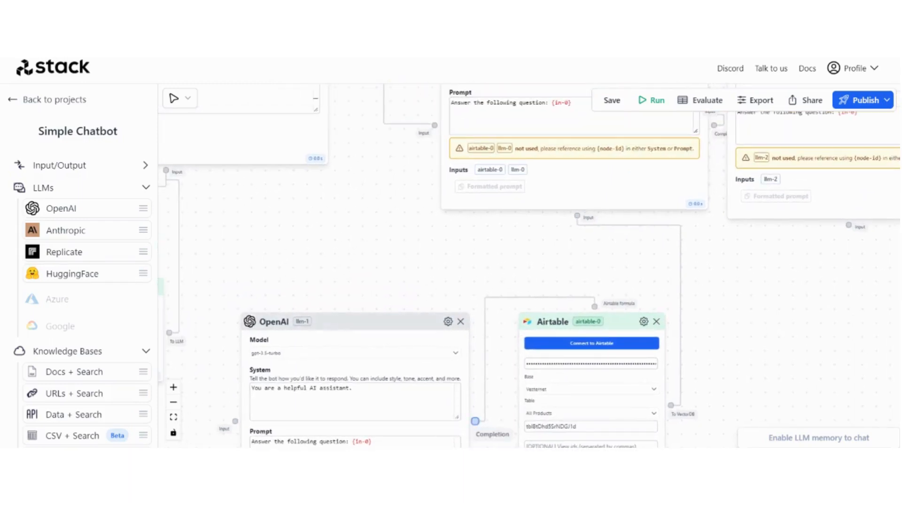
left_click_drag(475, 422, 577, 215)
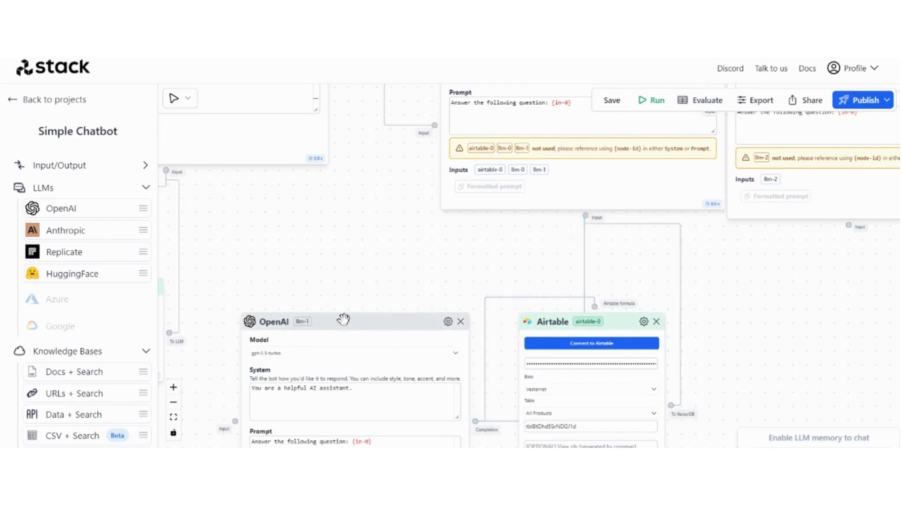
left_click_drag(360, 290, 382, 218)
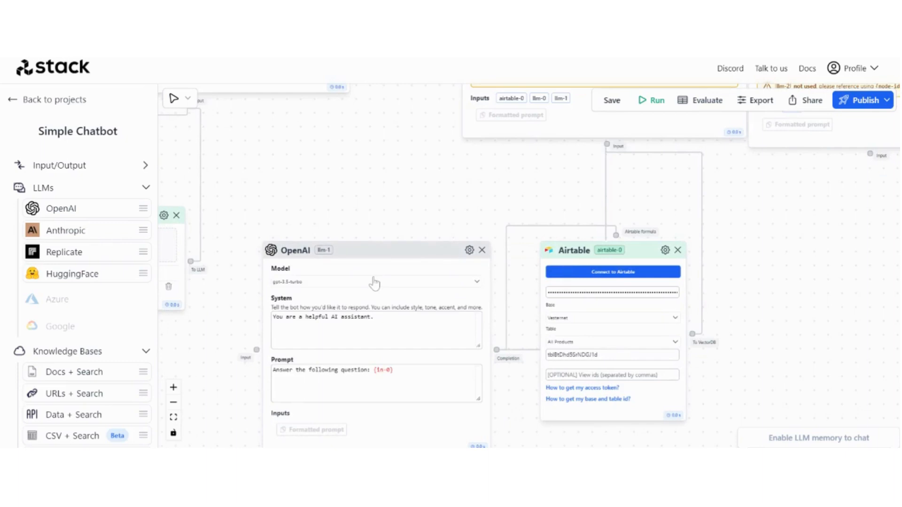
Set the llm-1 OpenAI node's model to gpt-4
left_click(371, 281)
left_click(337, 300)
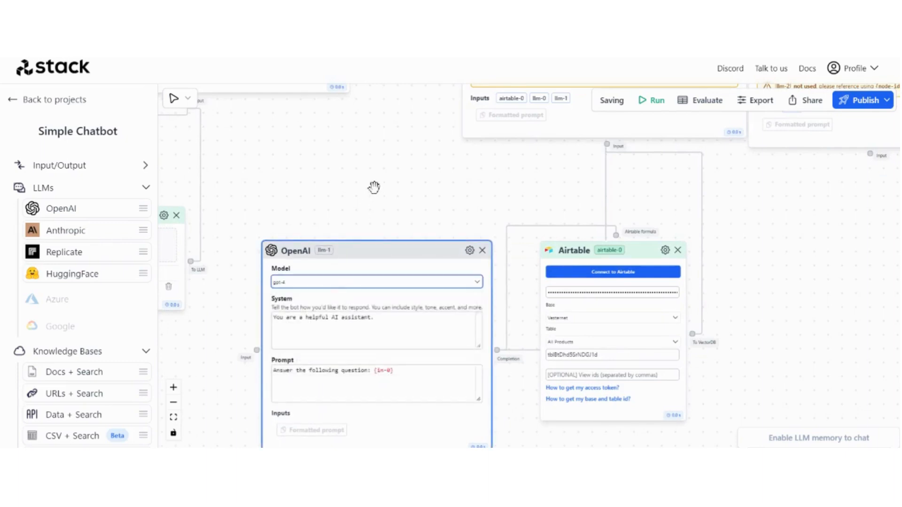
left_click_drag(378, 181, 392, 96)
left_click_drag(260, 246, 272, 210)
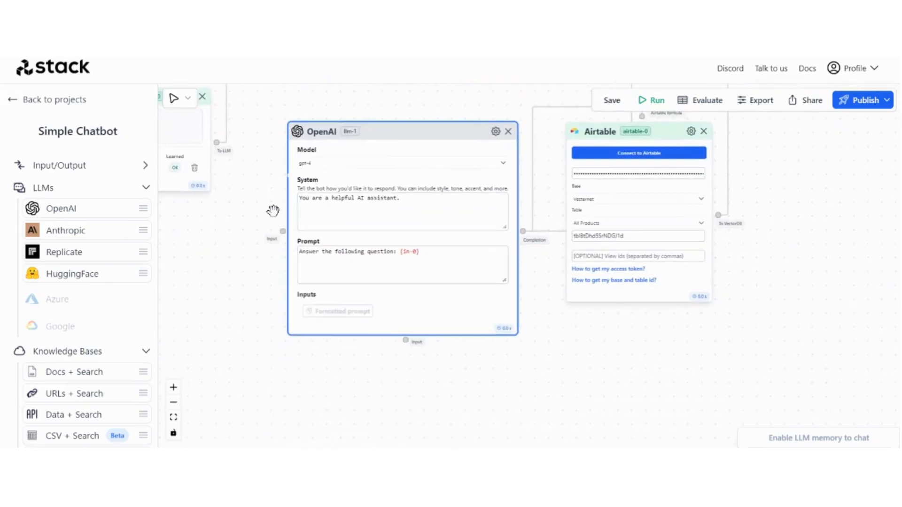
scroll(269, 215, "up", 3)
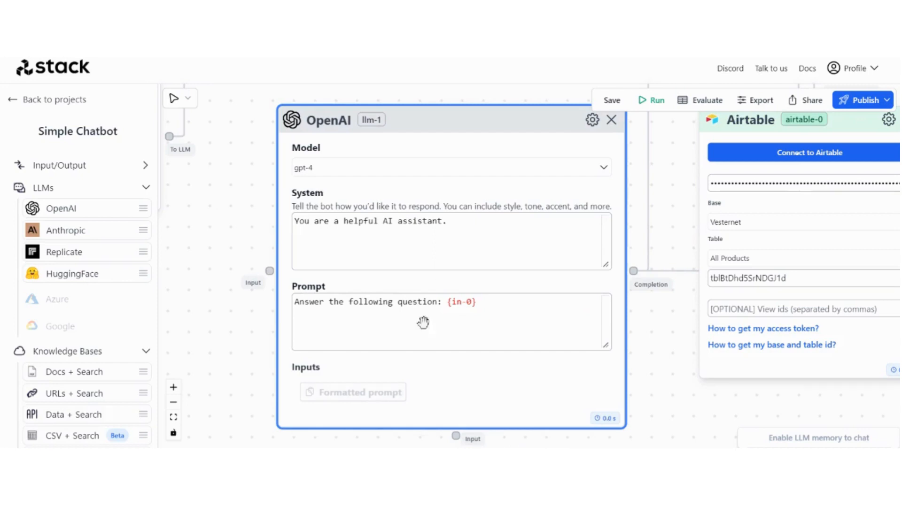
Replace the llm-1 system prompt with Airtable 'Product Title' formula instructions using {llm-0}, enlarging the box
left_click(448, 221)
key("ctrl+a")
key("ctrl+v")
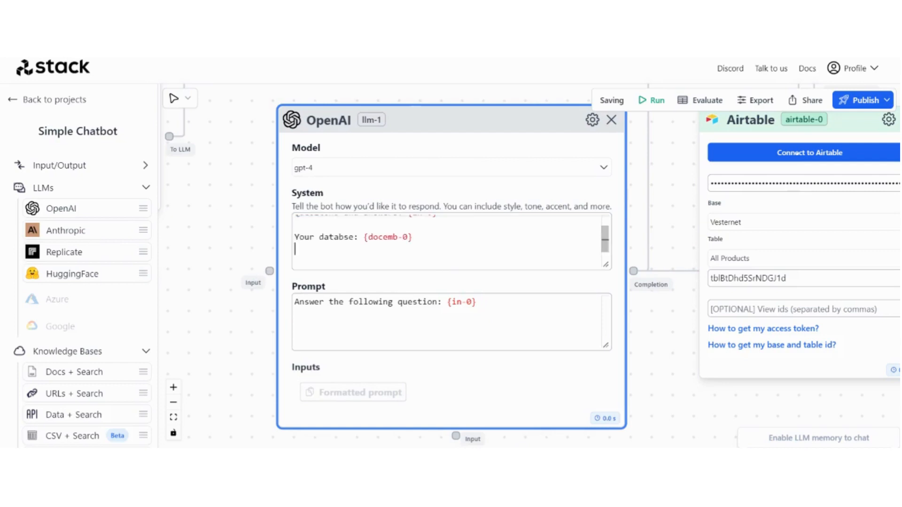
left_click_drag(606, 264, 645, 313)
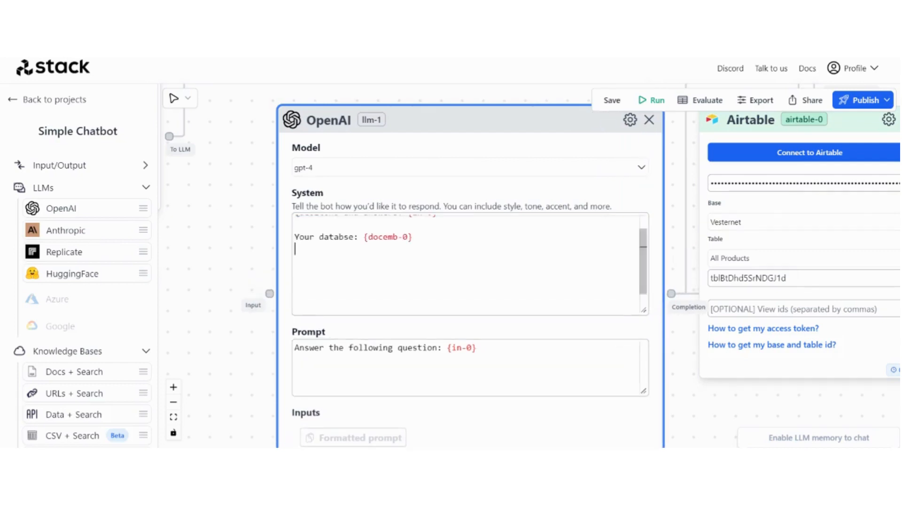
scroll(468, 263, "up", 5)
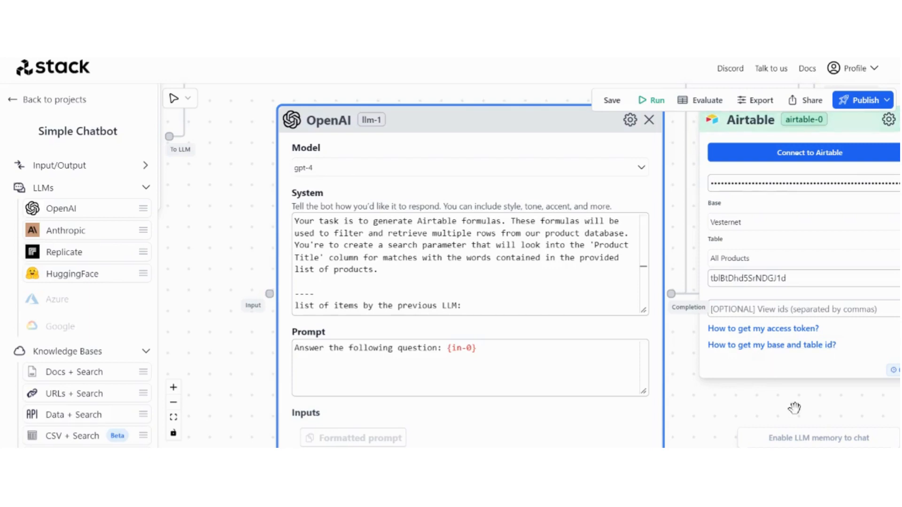
scroll(795, 407, "down", 5)
Pan across the flow and recentre the llm-1 OpenAI node to review it
left_click_drag(839, 416, 764, 401)
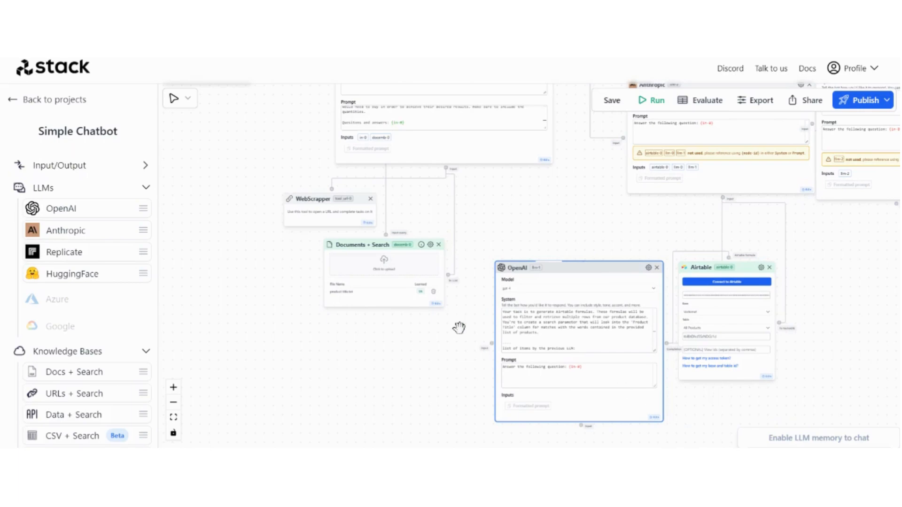
scroll(460, 328, "up", 5)
scroll(279, 267, "right", 2)
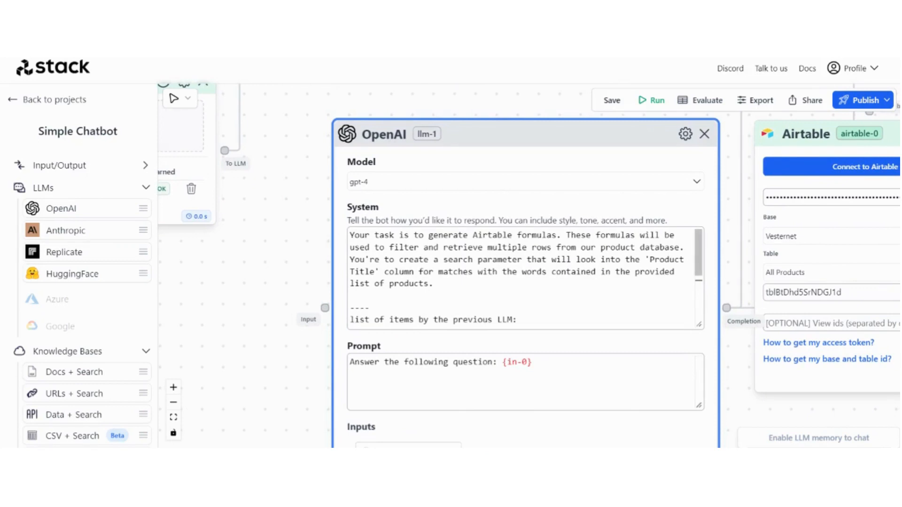
left_click_drag(290, 256, 229, 248)
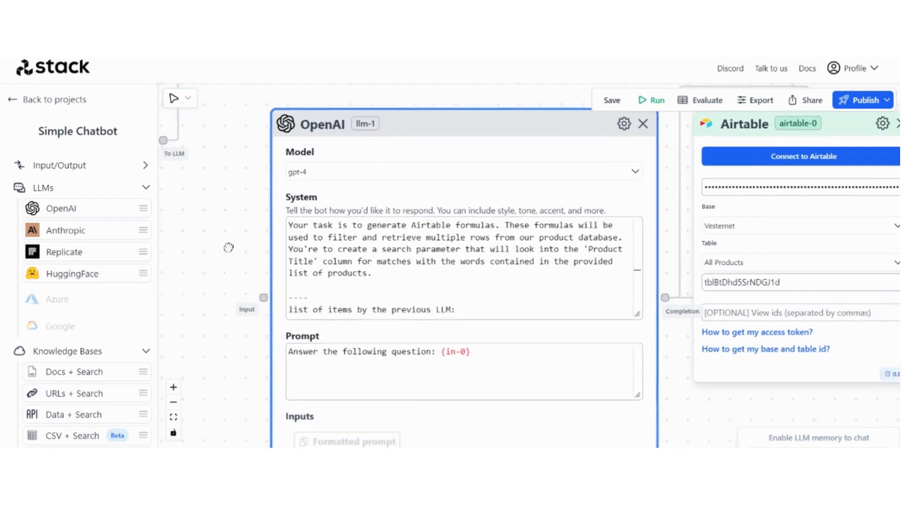
scroll(705, 332, "up", 3)
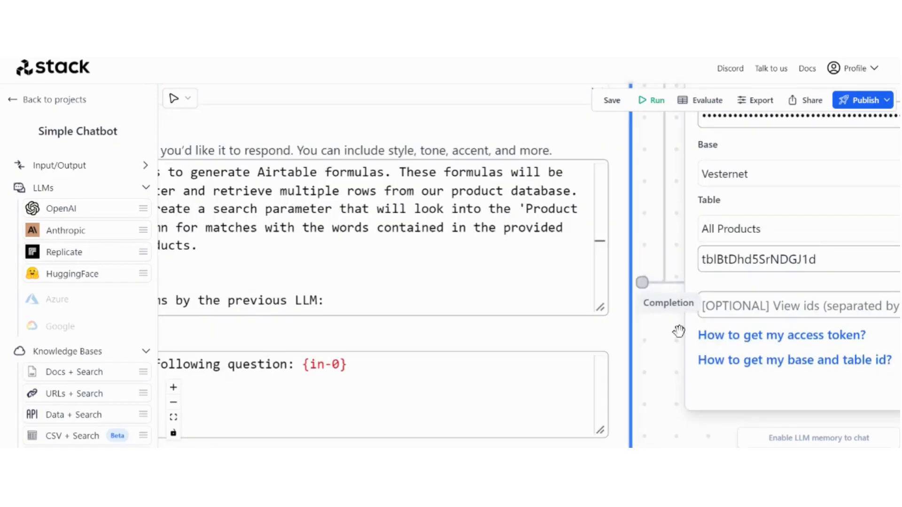
scroll(678, 331, "down", 3)
scroll(256, 258, "up", 2)
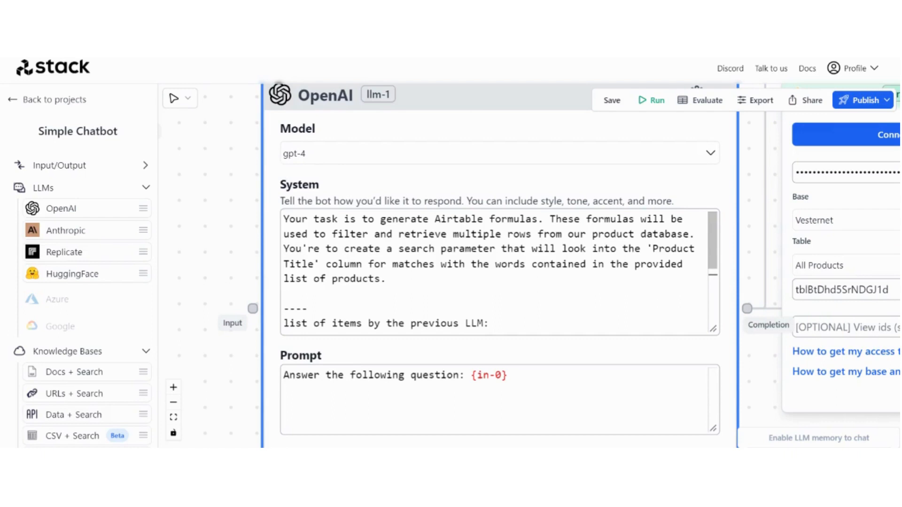
scroll(498, 273, "down", 2)
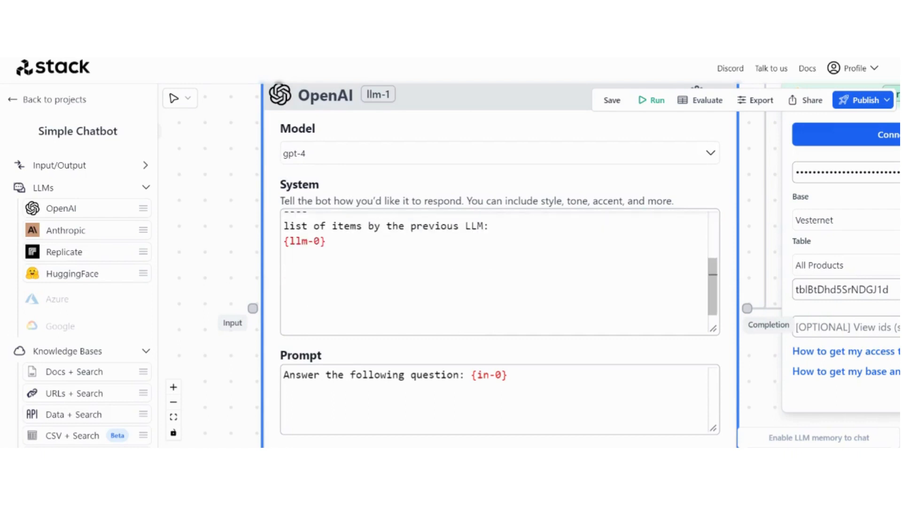
scroll(175, 251, "down", 5)
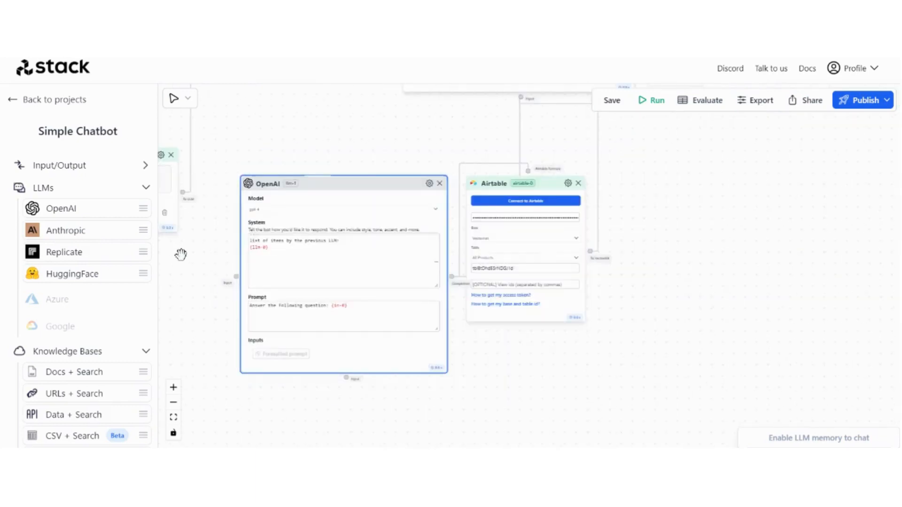
Wire the upper OpenAI node's (llm-0) Completion output into the llm-1 gpt-4 node's Input
left_click_drag(179, 255, 257, 322)
scroll(282, 282, "down", 3)
left_click_drag(300, 227, 311, 277)
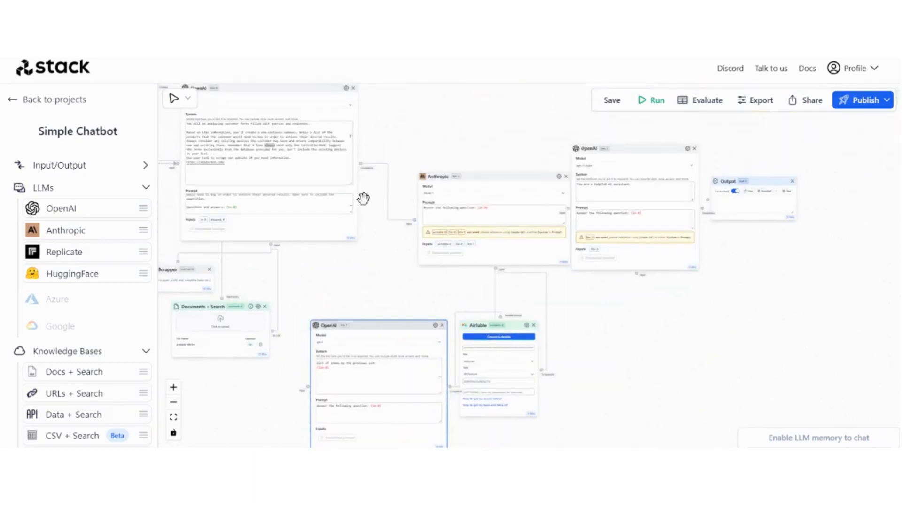
left_click_drag(361, 164, 329, 386)
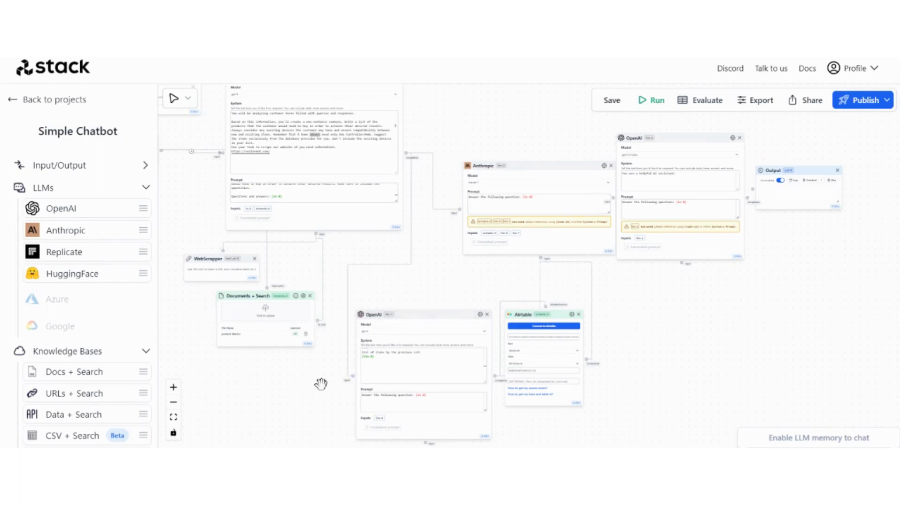
left_click_drag(321, 384, 297, 353)
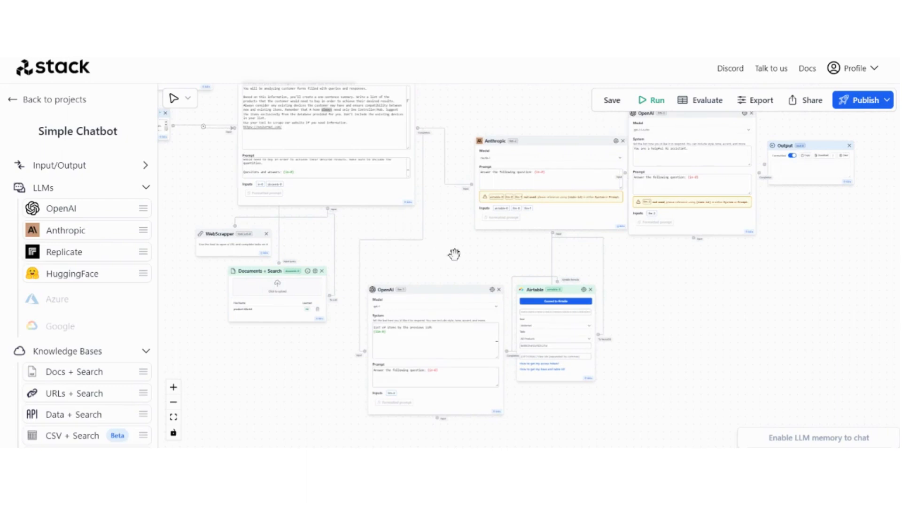
left_click_drag(454, 254, 446, 202)
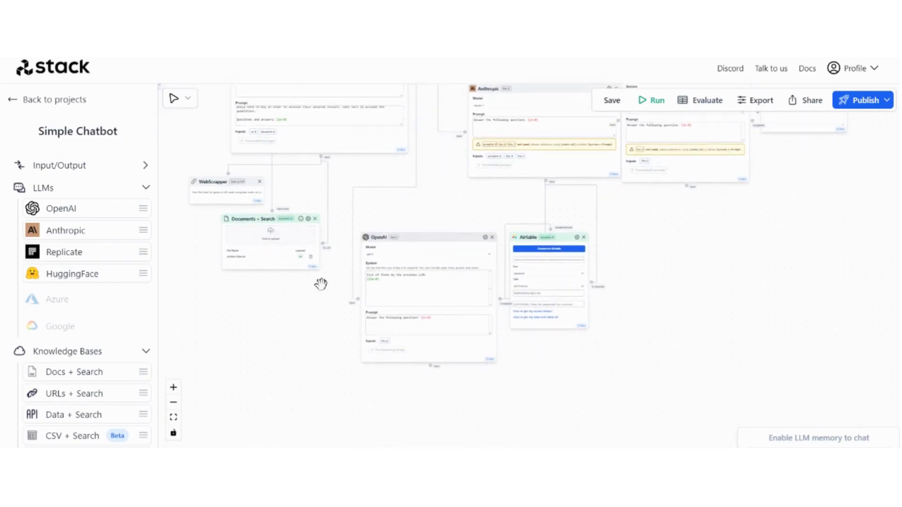
scroll(329, 284, "up", 5)
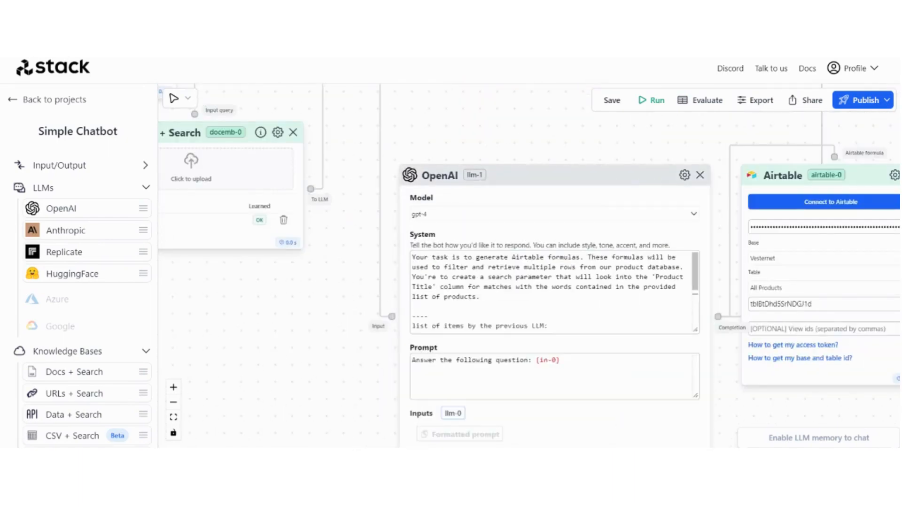
scroll(555, 292, "down", 2)
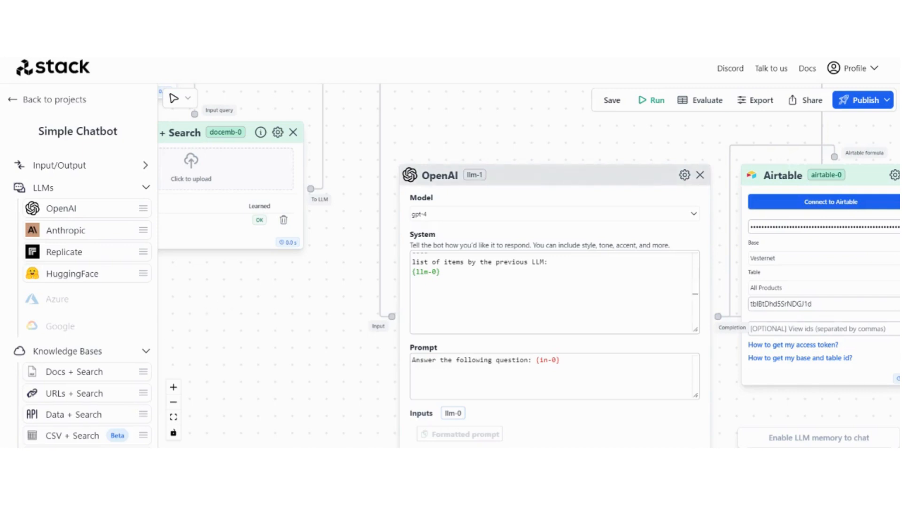
left_click_drag(696, 396, 770, 451)
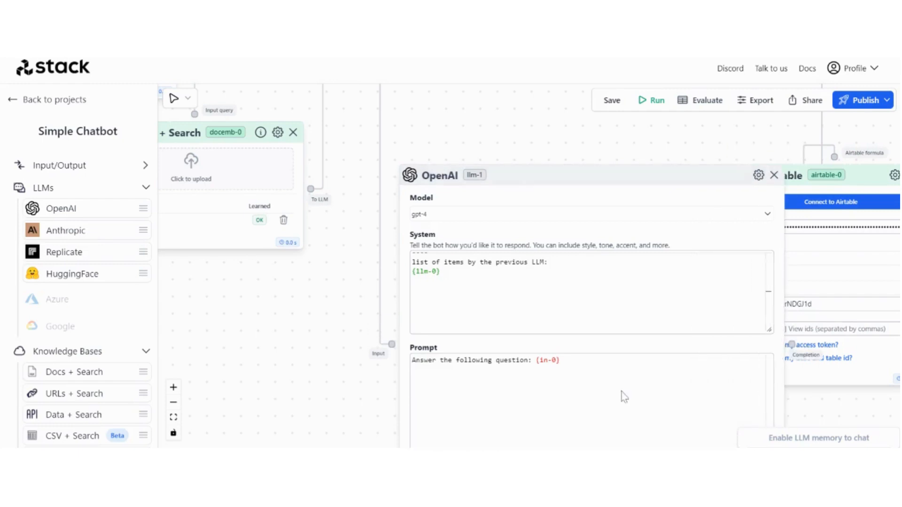
left_click(560, 361)
key("ctrl+a")
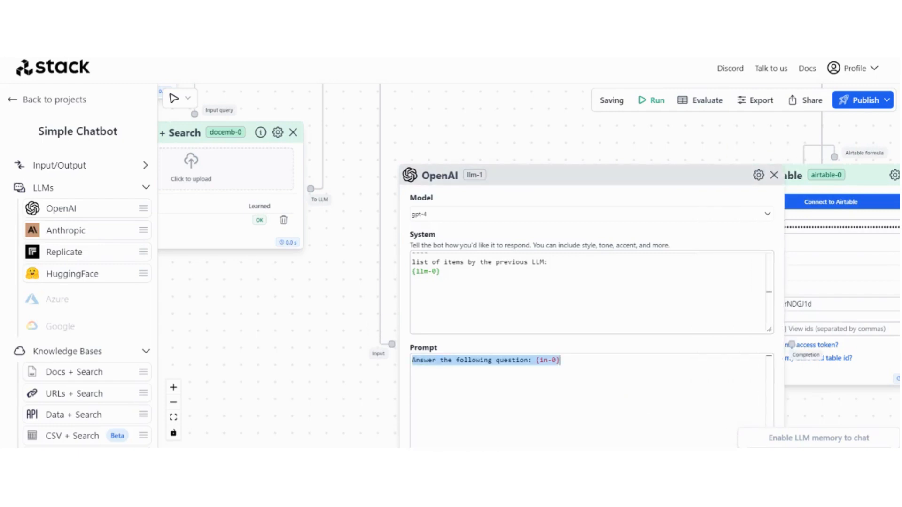
key("ctrl+v")
left_click_drag(310, 348, 241, 298)
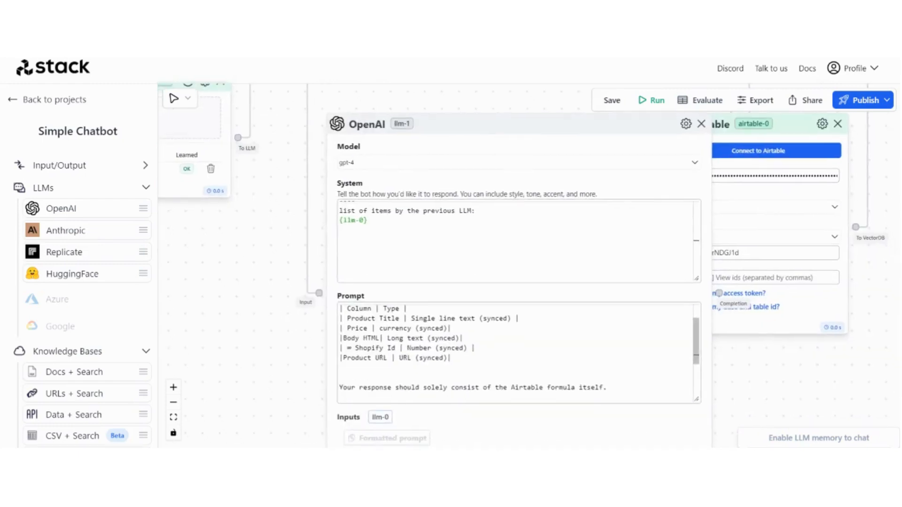
scroll(519, 241, "up", 1)
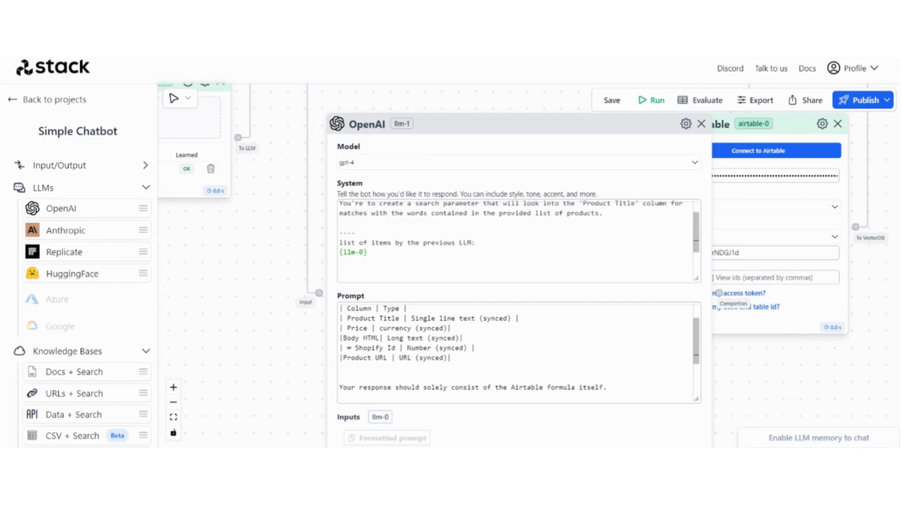
scroll(517, 240, "up", 1)
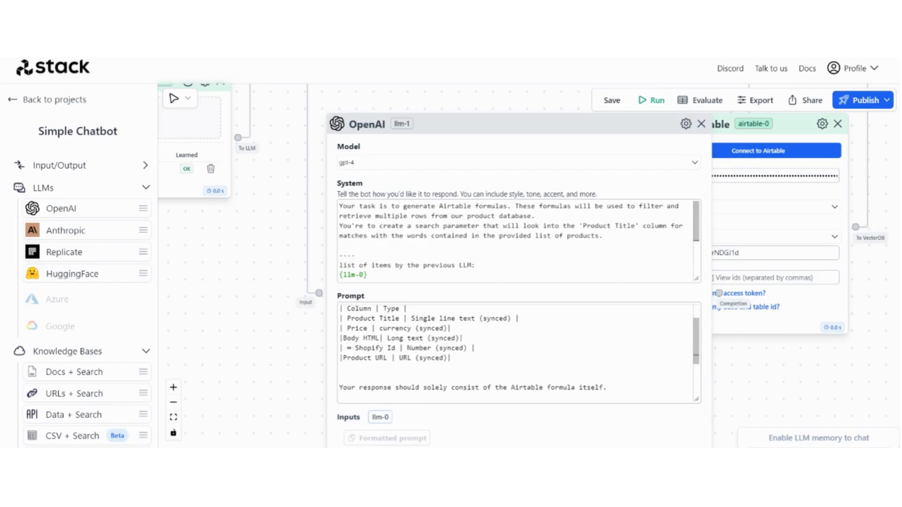
scroll(383, 317, "up", 1)
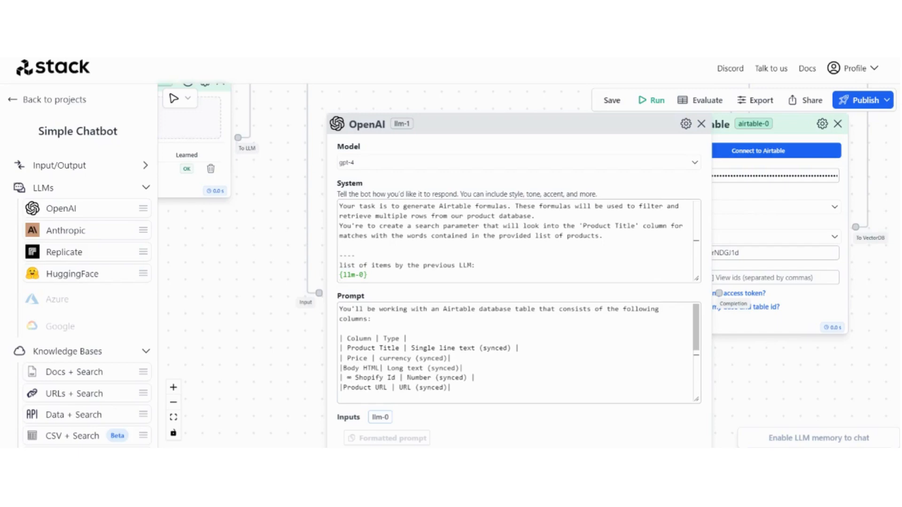
scroll(306, 328, "up", 5)
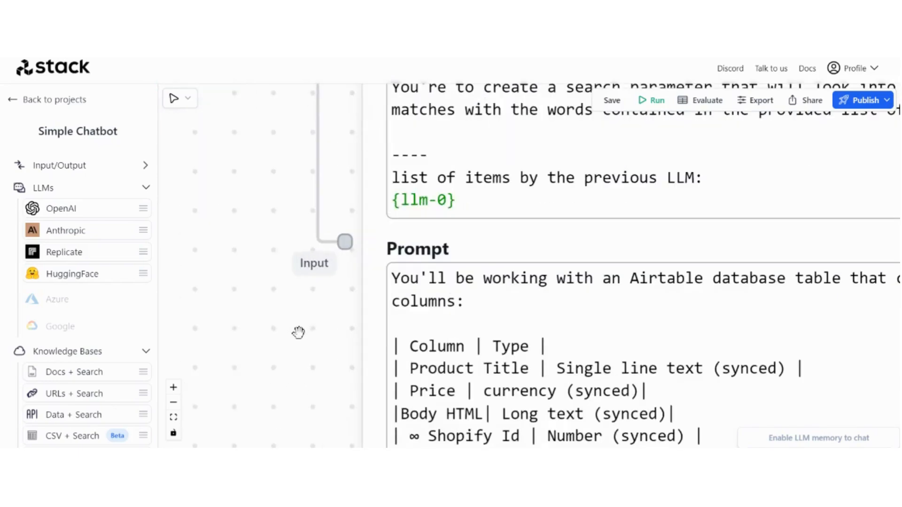
scroll(543, 346, "down", 2)
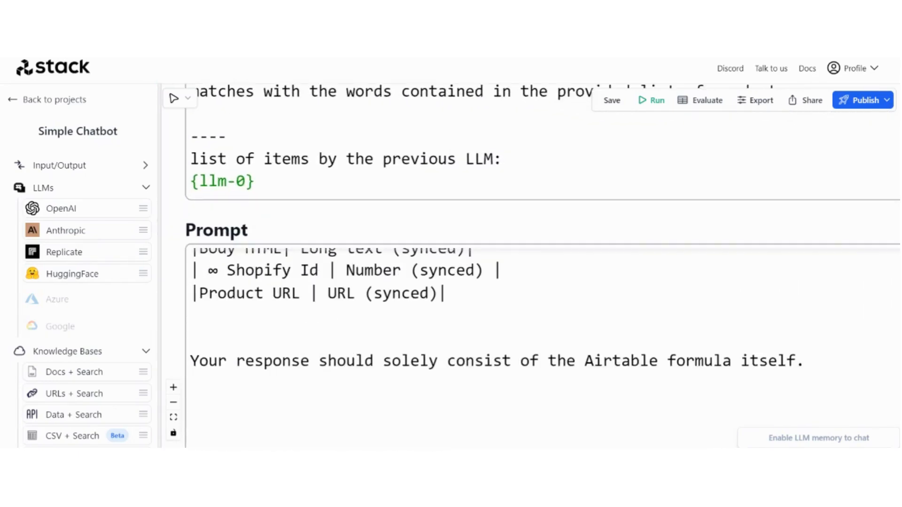
scroll(542, 346, "up", 2)
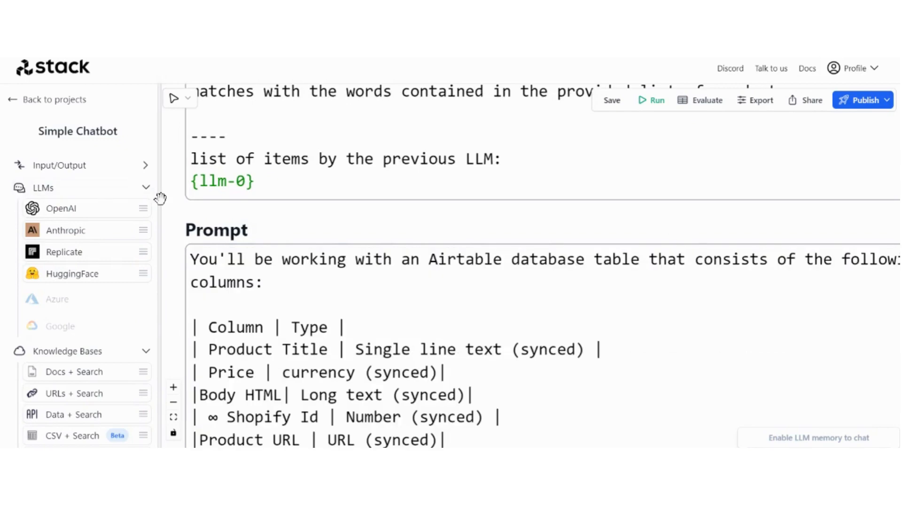
scroll(159, 197, "down", 2)
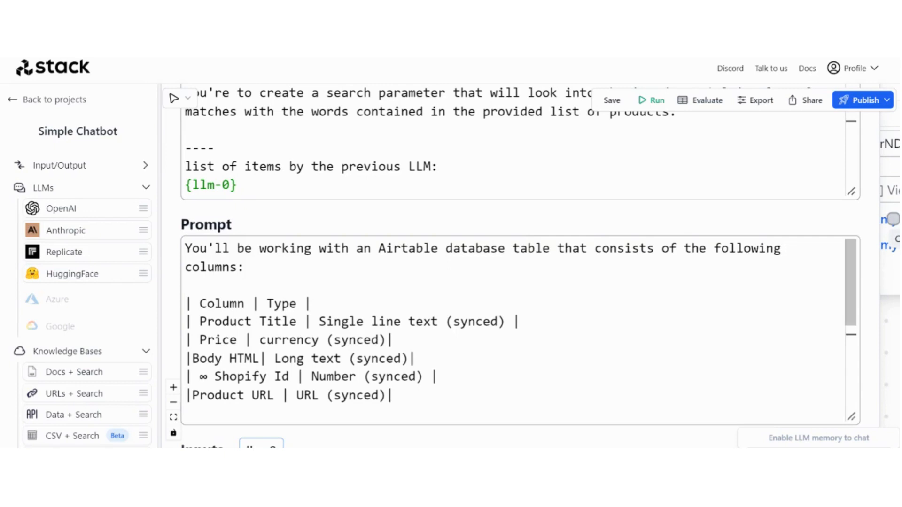
scroll(520, 329, "down", 3)
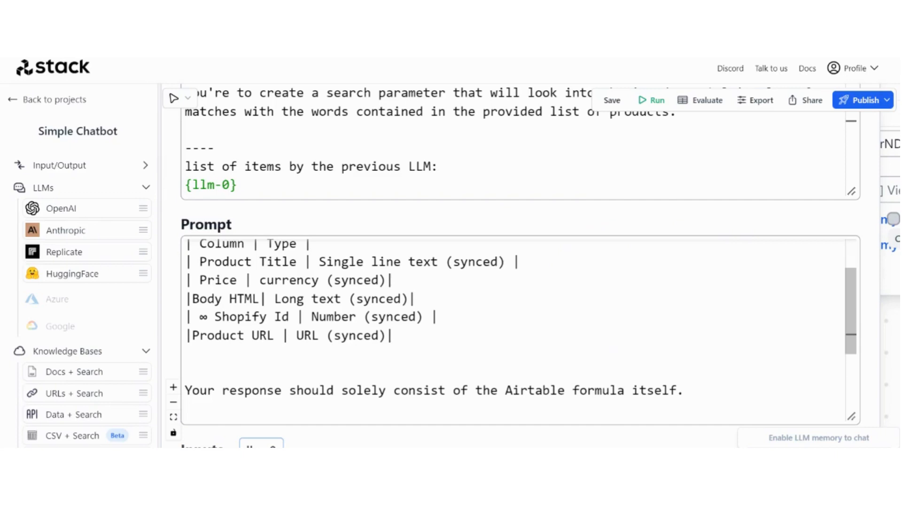
scroll(517, 329, "up", 2)
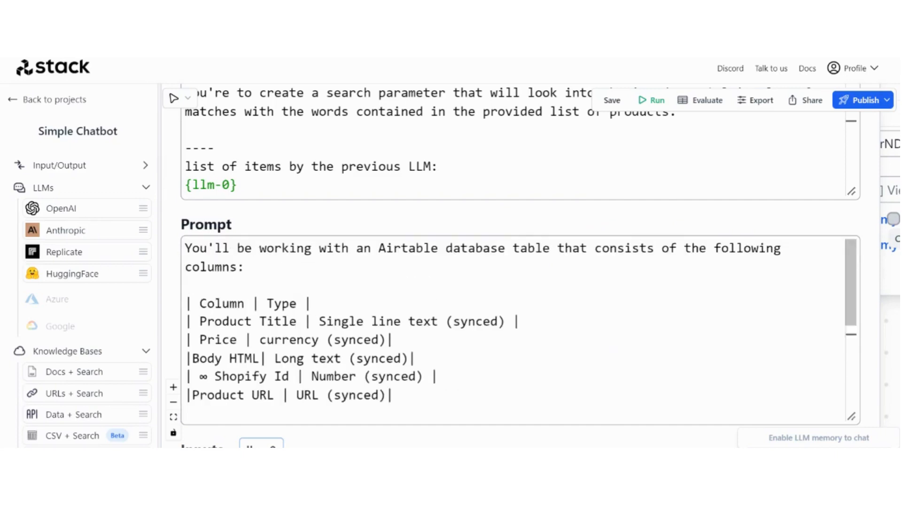
scroll(516, 329, "down", 2)
scroll(517, 329, "down", 2)
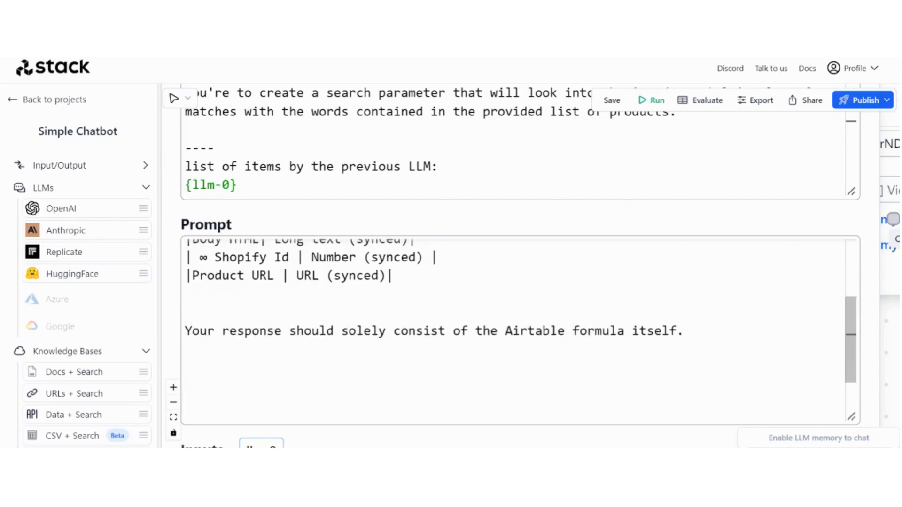
Add a '|handle|Single line text (synced)|' row below Product URL in llm-1's column table
left_click(395, 276)
key("Return")
type("|||")
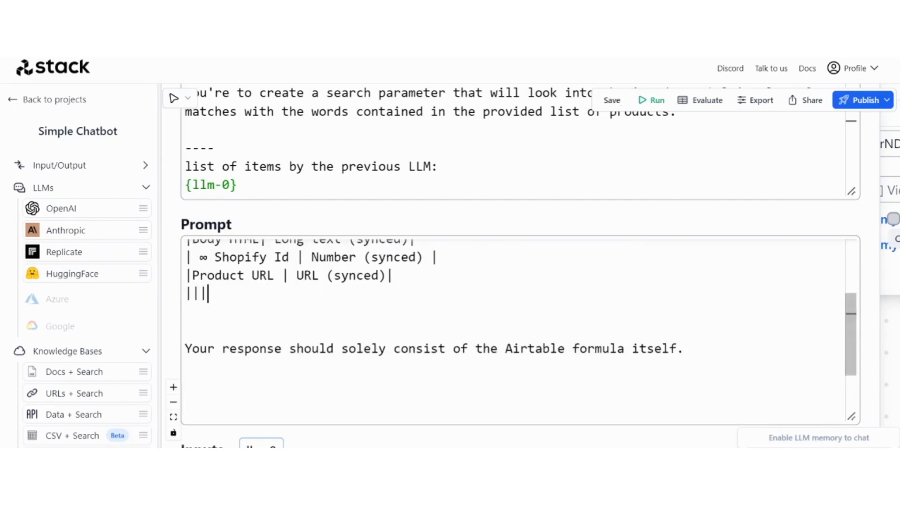
key("Left")
key("Left")
type("handle")
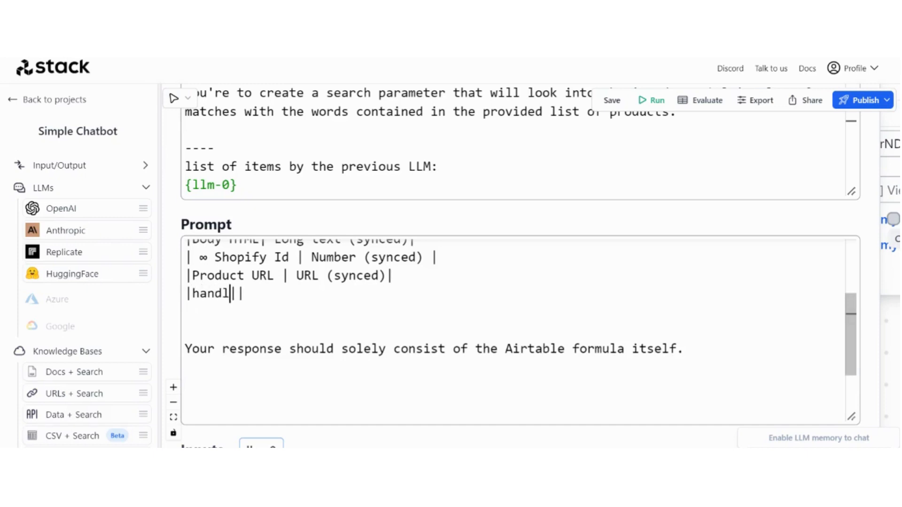
key("BackSpace")
key("BackSpace")
type("le")
key("Right")
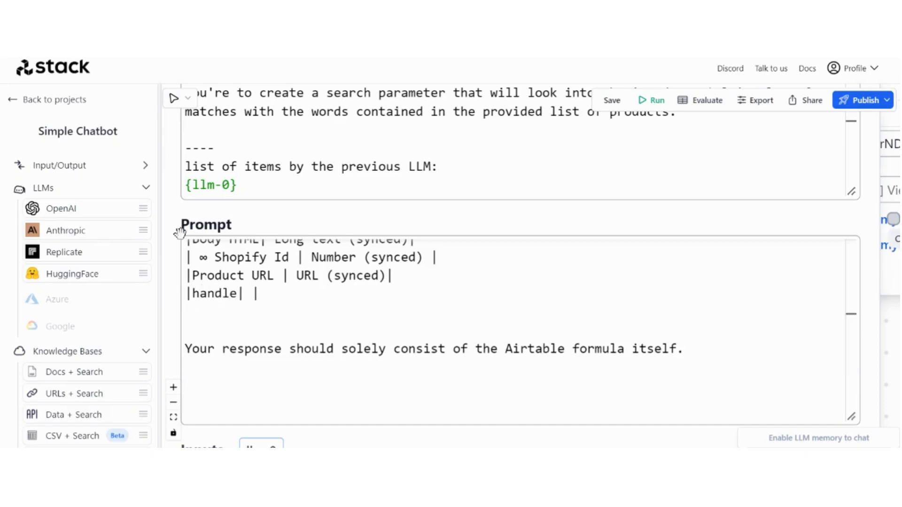
left_click(61, 28)
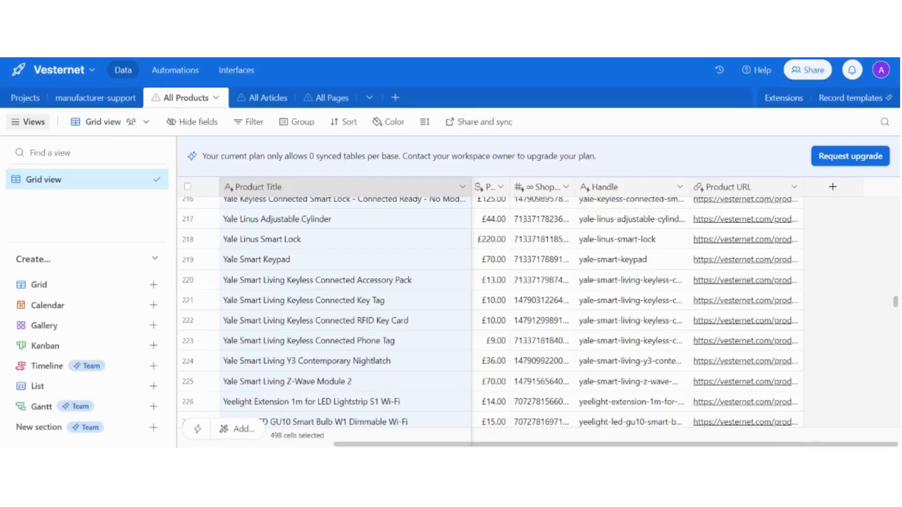
left_click(188, 28)
type("Sing")
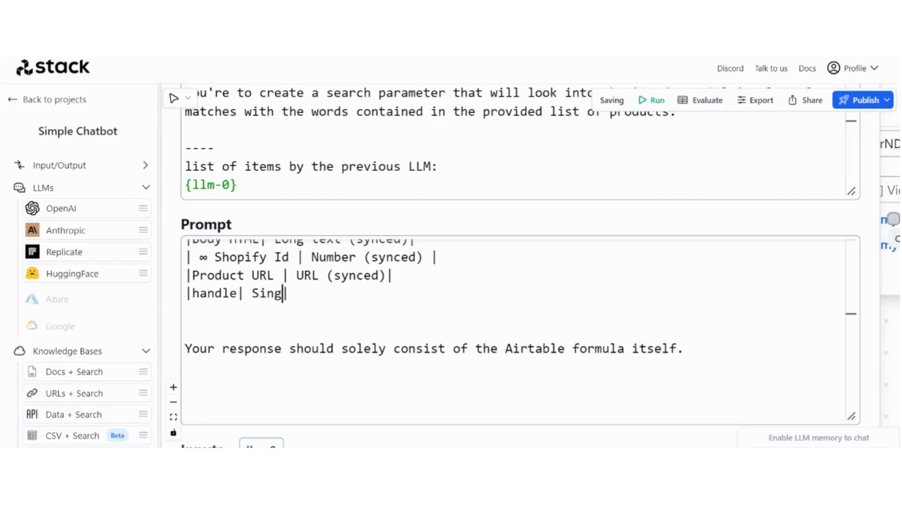
type("le line text (")
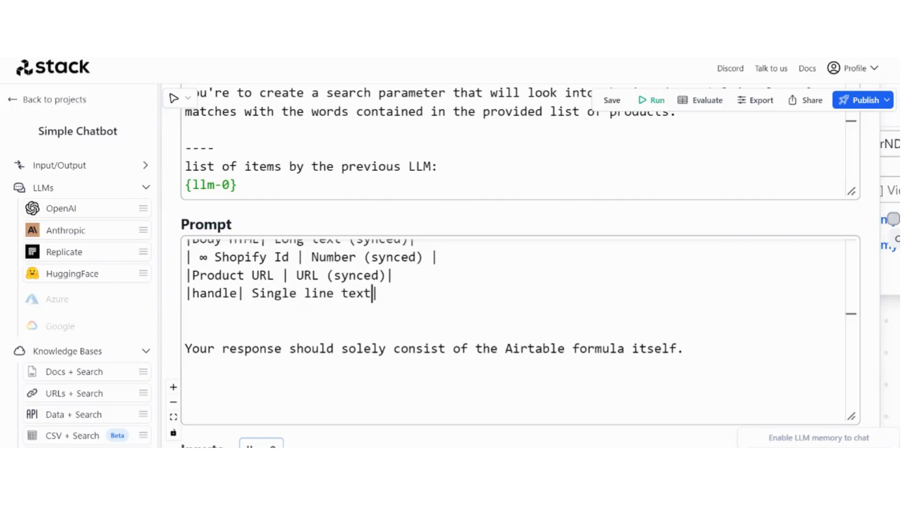
type("synced)")
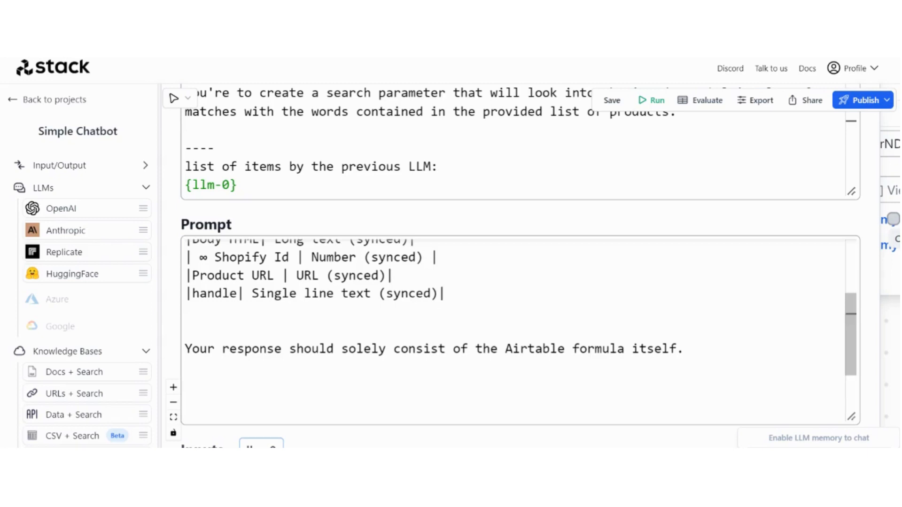
Move the Airtable node out from behind the OpenAI node
scroll(896, 330, "down", 5)
left_click_drag(516, 331, 290, 333)
left_click_drag(782, 375, 614, 374)
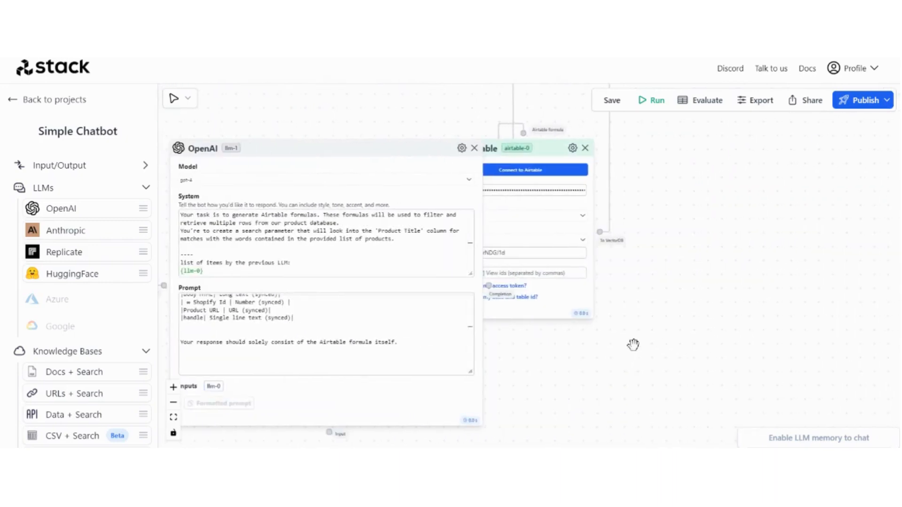
scroll(657, 362, "down", 4)
left_click_drag(731, 324, 731, 345)
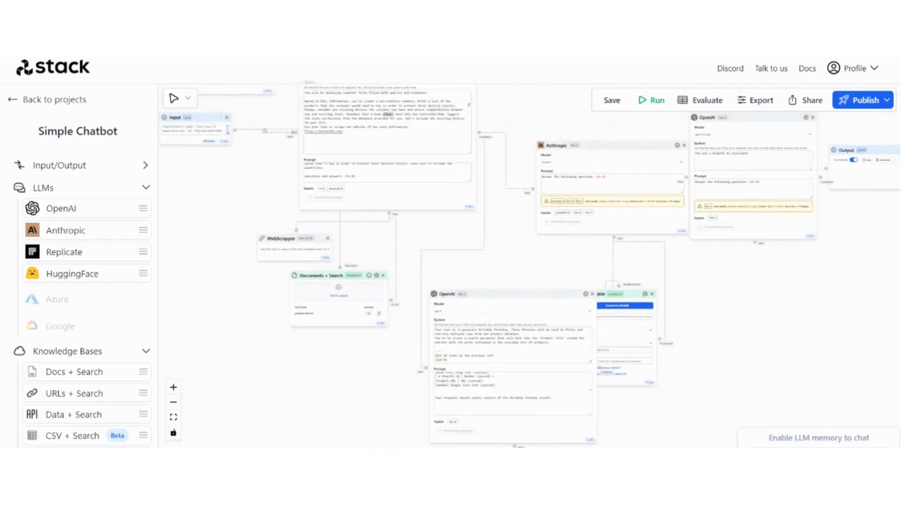
left_click_drag(633, 293, 682, 322)
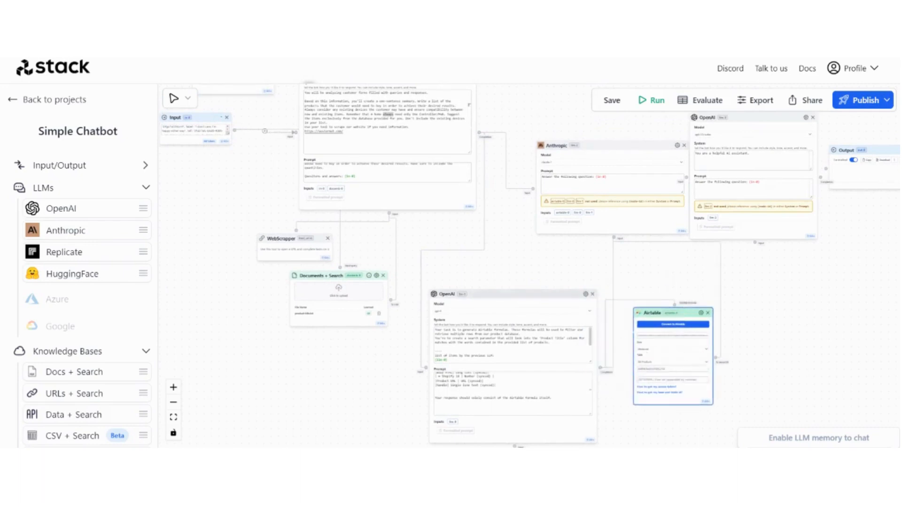
Shift the final OpenAI node further right and the Anthropic node up-left
left_click_drag(537, 256, 499, 324)
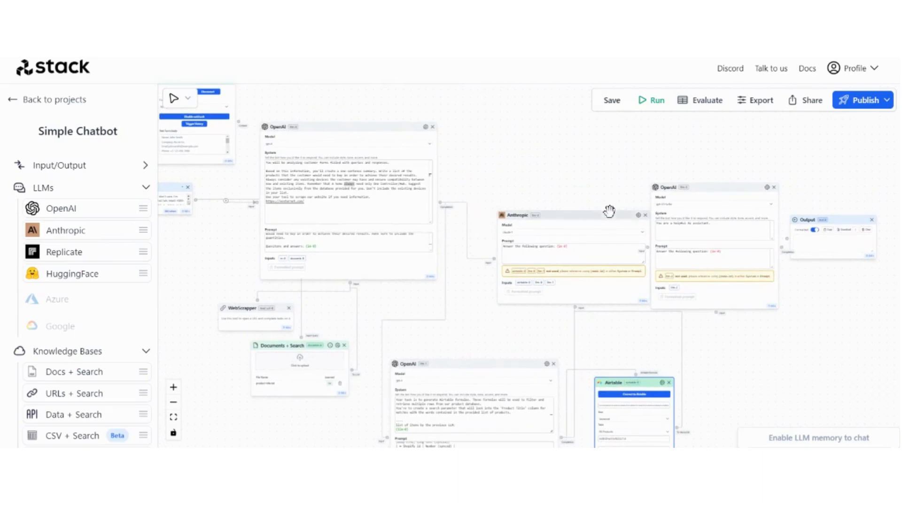
left_click_drag(709, 188, 789, 211)
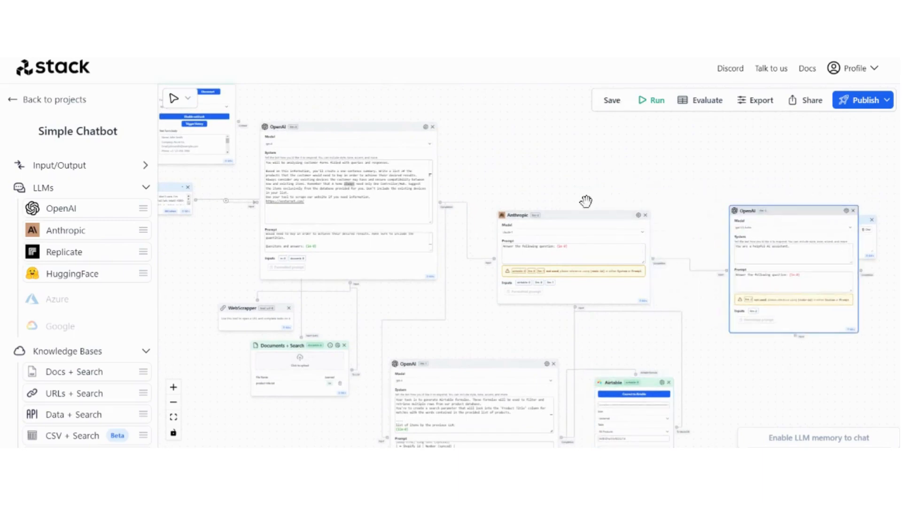
left_click_drag(580, 217, 559, 193)
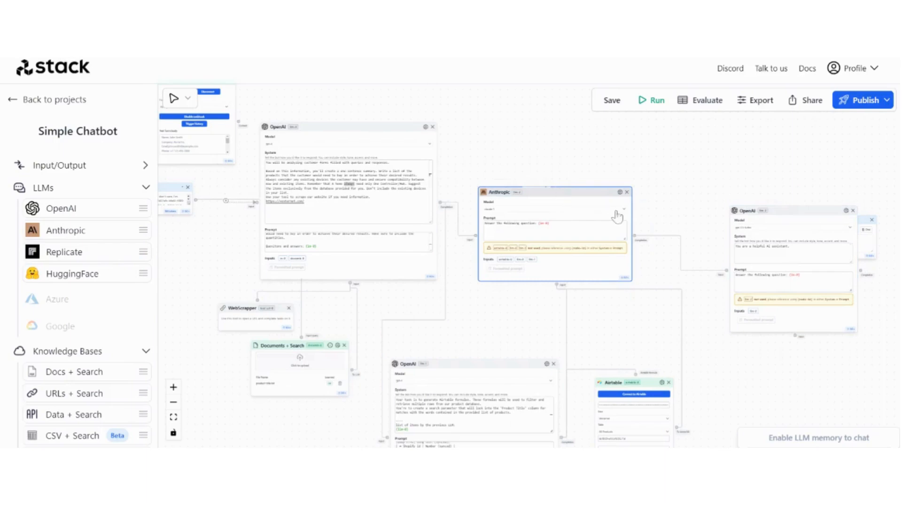
scroll(640, 202, "up", 5)
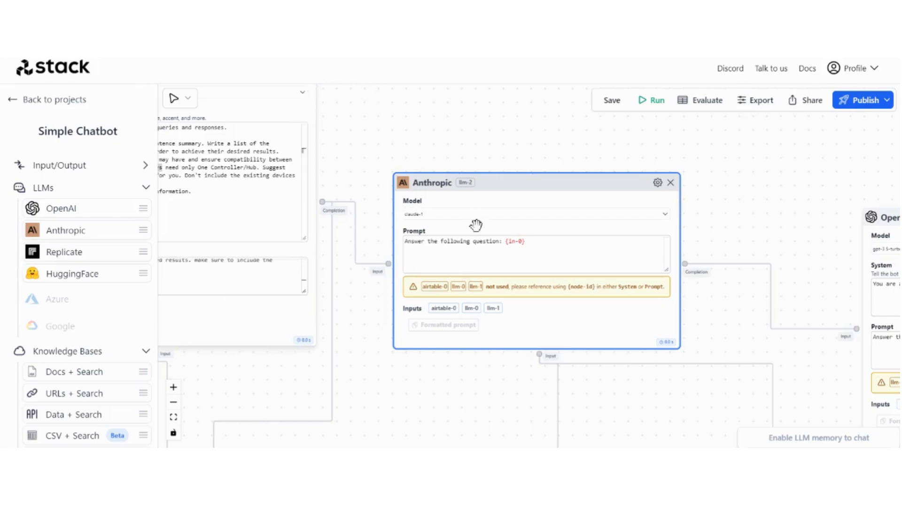
Replace the Anthropic node's prompt with the pasted shopping-list prompt and enlarge the box
left_click(479, 242)
key("ctrl+a")
type("Airtable database: {airtable-0} ---- Airtable formula:{llm-1}")
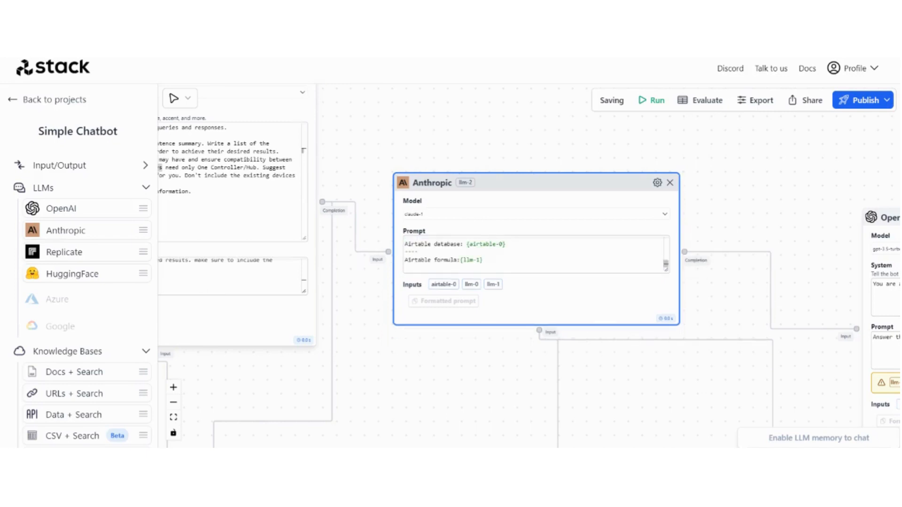
left_click_drag(666, 268, 793, 380)
Remove the extra space after 'databse' in the Anthropic prompt
scroll(501, 142, "up", 3)
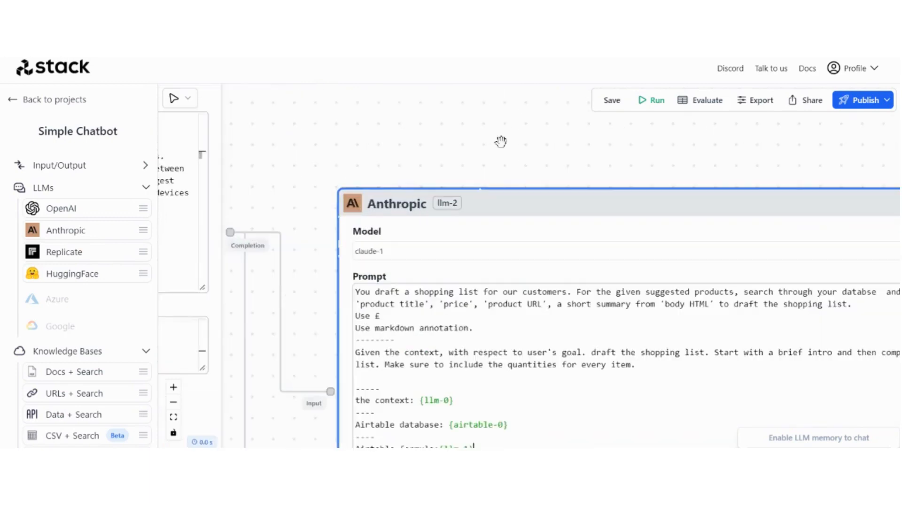
left_click_drag(519, 145, 346, 86)
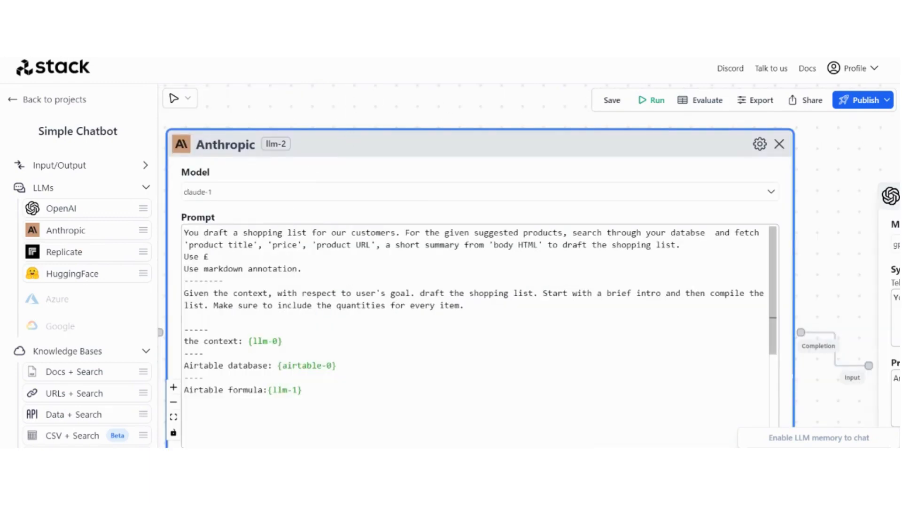
scroll(820, 227, "down", 3)
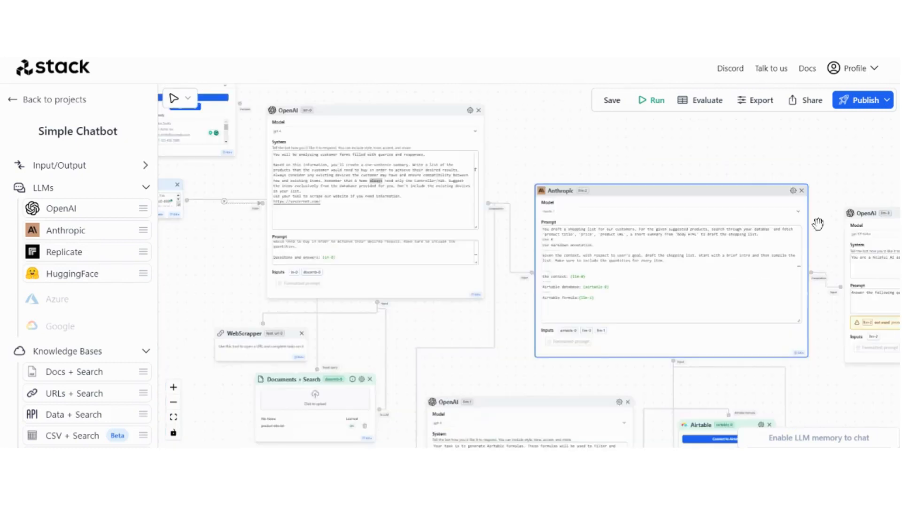
left_click_drag(597, 147, 552, 176)
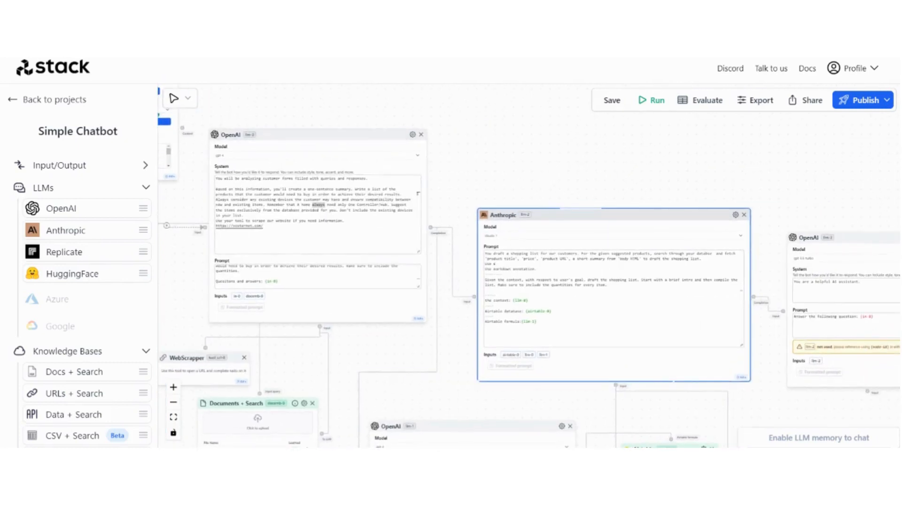
scroll(619, 400, "up", 2)
scroll(620, 403, "up", 3)
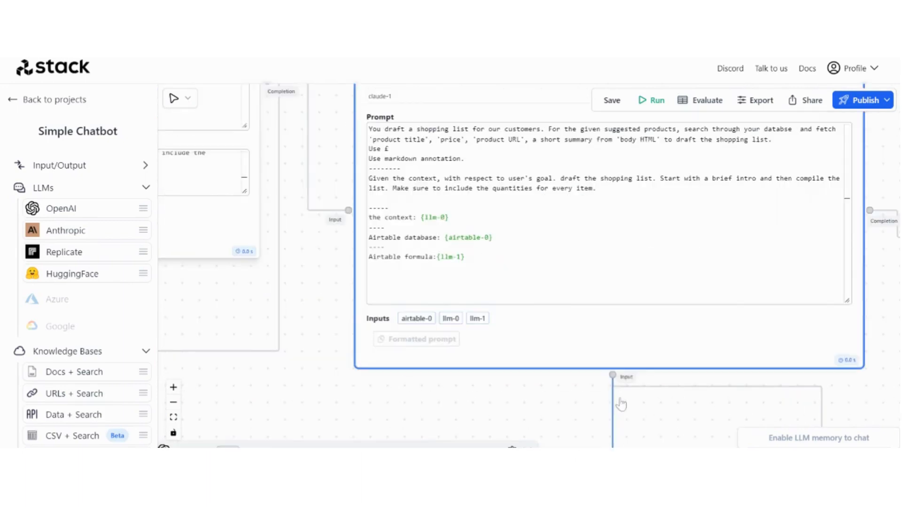
left_click_drag(621, 404, 607, 482)
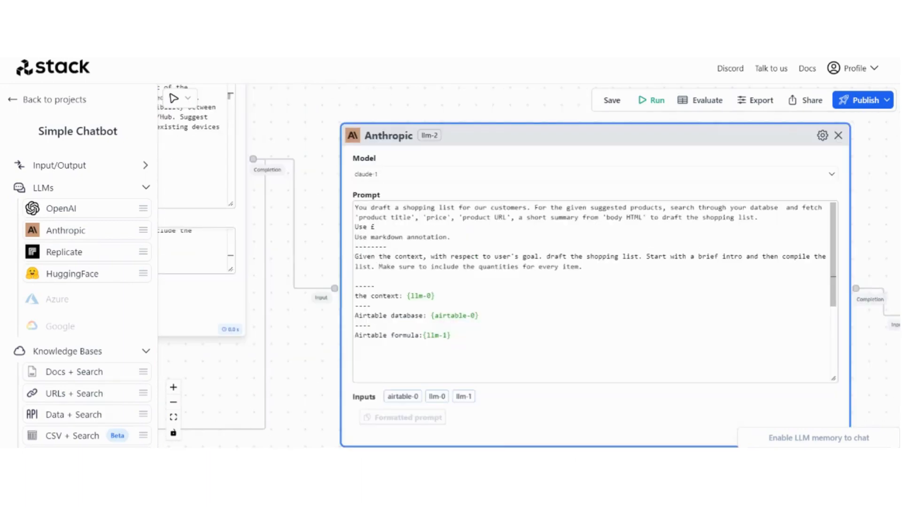
left_click(787, 208)
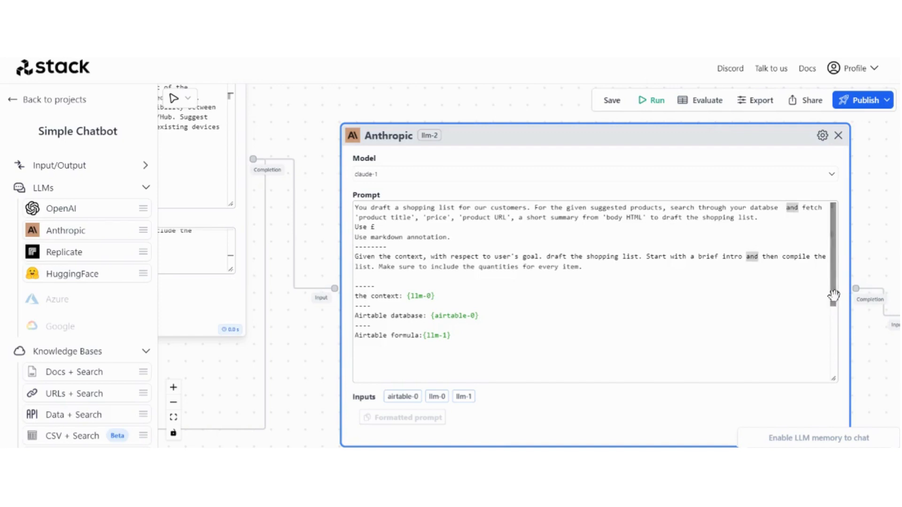
key("BackSpace")
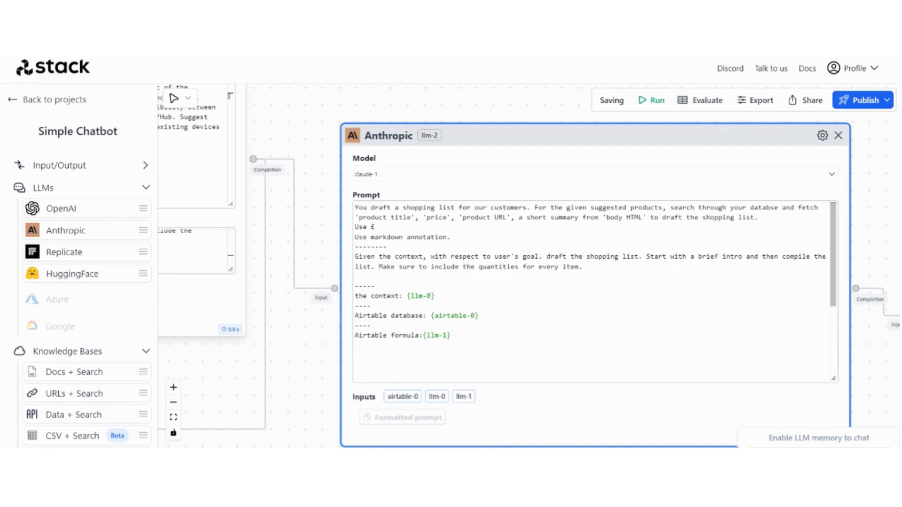
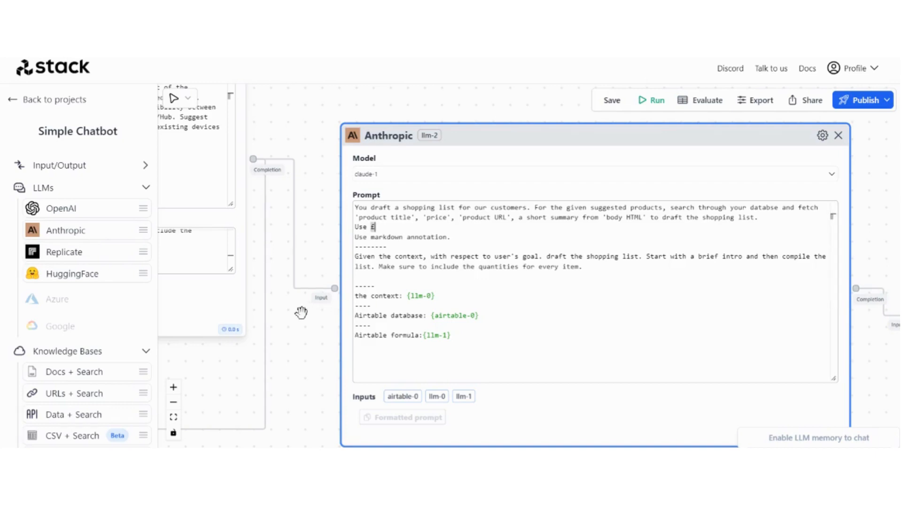
Pan through the flow, checking the OpenAI, Anthropic and Airtable nodes
scroll(300, 314, "down", 5)
left_click_drag(340, 197, 487, 193)
scroll(306, 193, "up", 5)
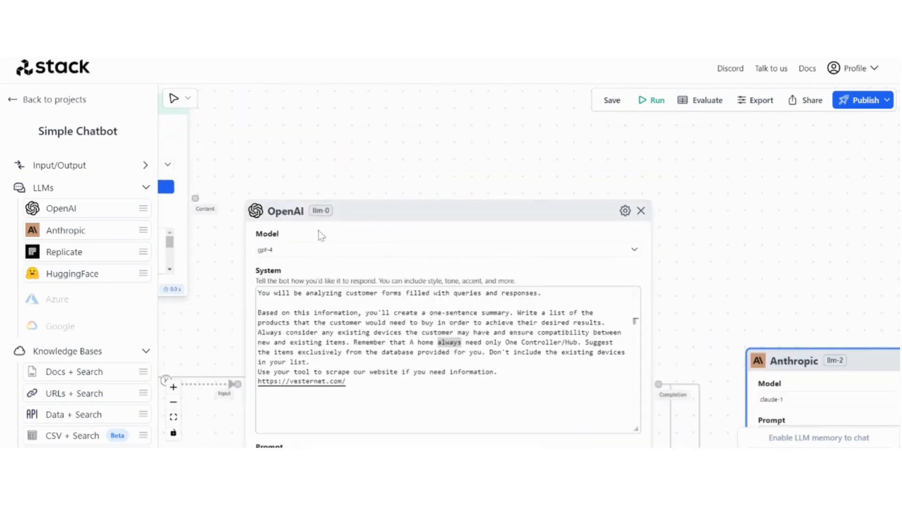
scroll(603, 282, "down", 5)
left_click_drag(705, 278, 558, 151)
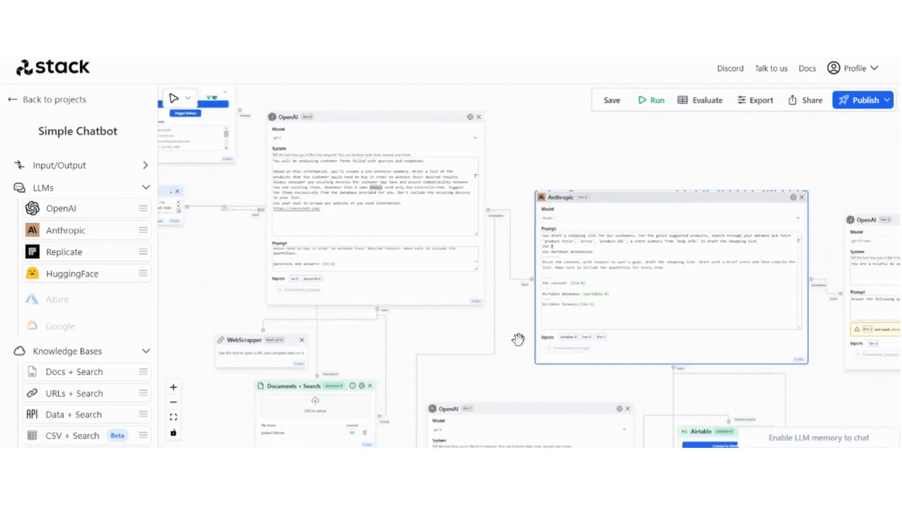
scroll(518, 326, "up", 6)
left_click_drag(513, 332, 442, 257)
scroll(494, 252, "down", 4)
scroll(442, 257, "up", 3)
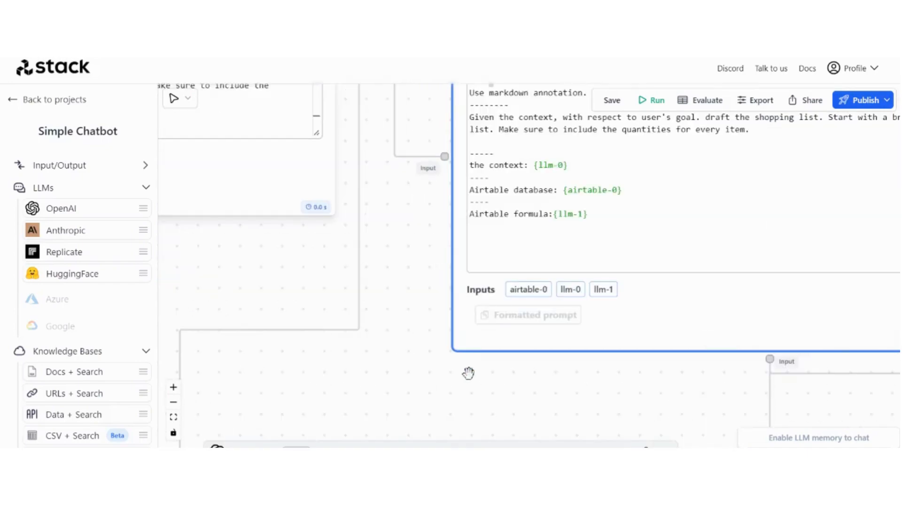
left_click_drag(426, 399, 441, 304)
scroll(442, 305, "down", 4)
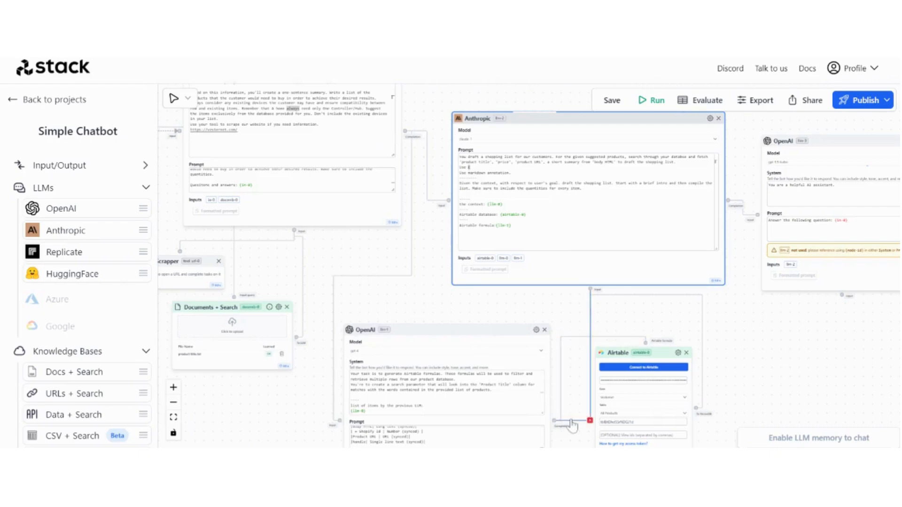
scroll(439, 230, "up", 3)
scroll(470, 259, "down", 3)
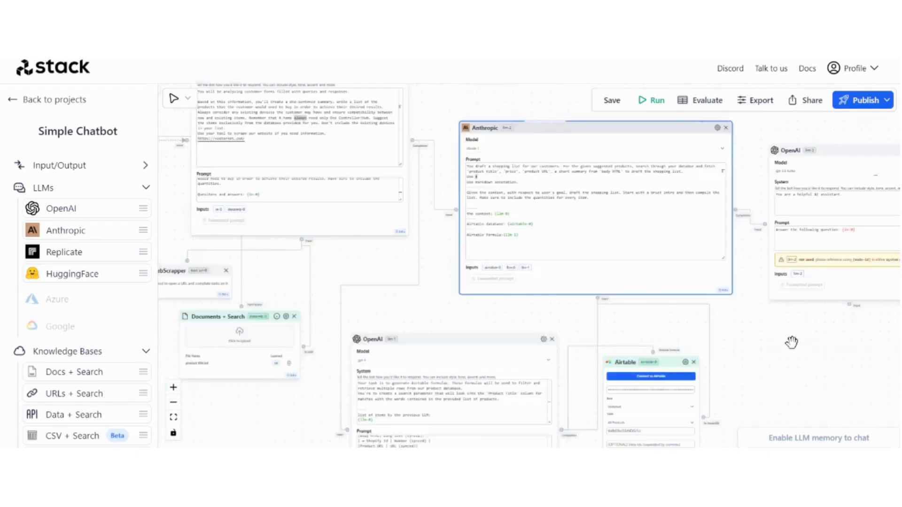
scroll(752, 347, "down", 1)
scroll(436, 296, "down", 2)
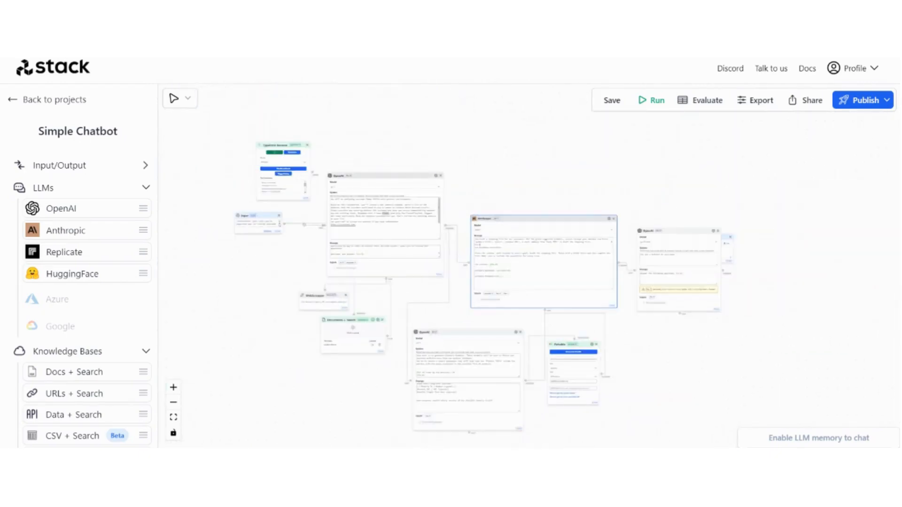
scroll(517, 187, "up", 2)
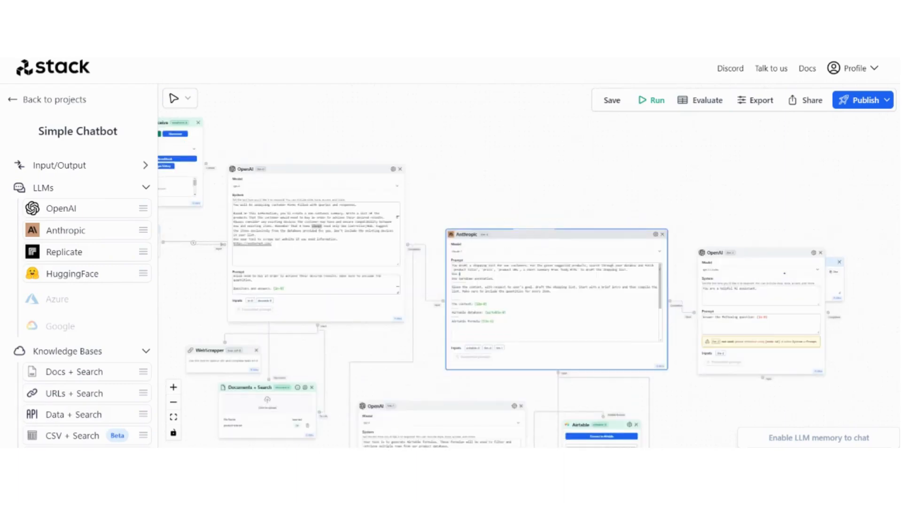
Pull the hidden Output node out to the right of the last OpenAI node and recentre both
left_click_drag(727, 413, 680, 324)
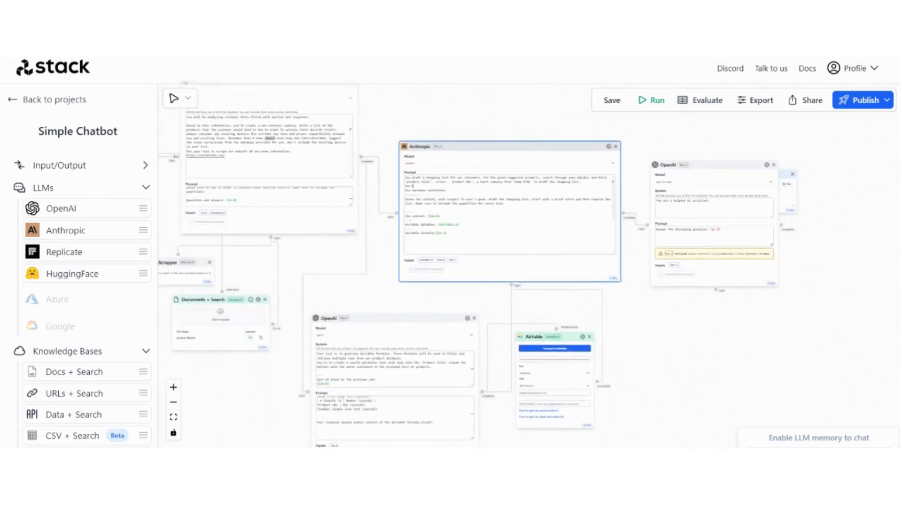
scroll(472, 136, "up", 1)
scroll(469, 139, "down", 1)
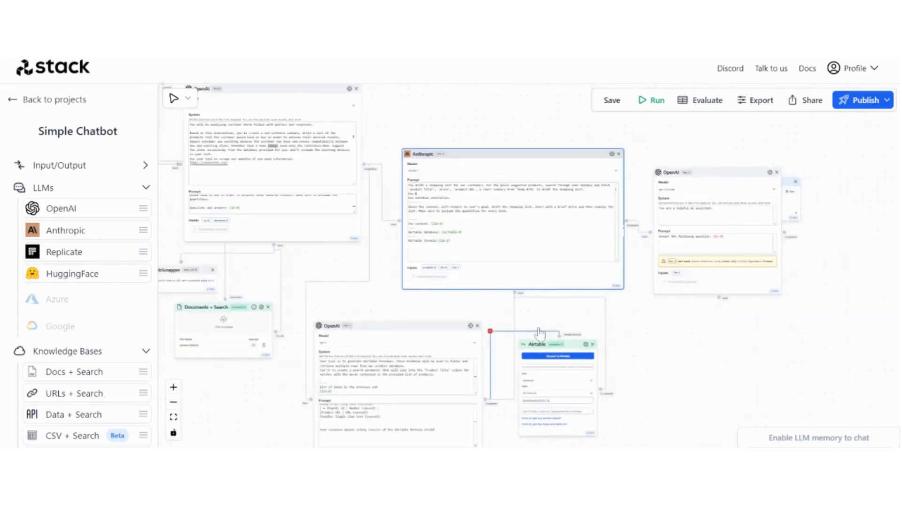
left_click_drag(655, 308, 674, 329)
left_click_drag(819, 354, 688, 358)
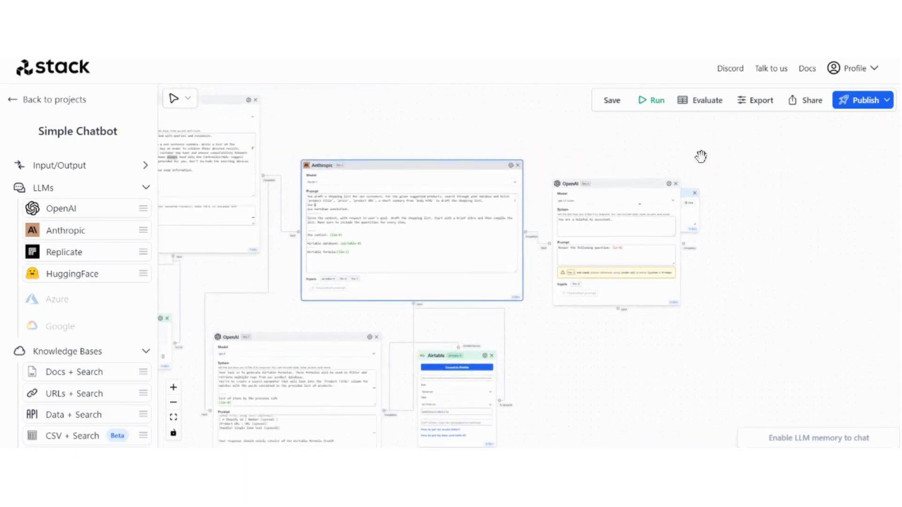
left_click_drag(688, 190, 800, 220)
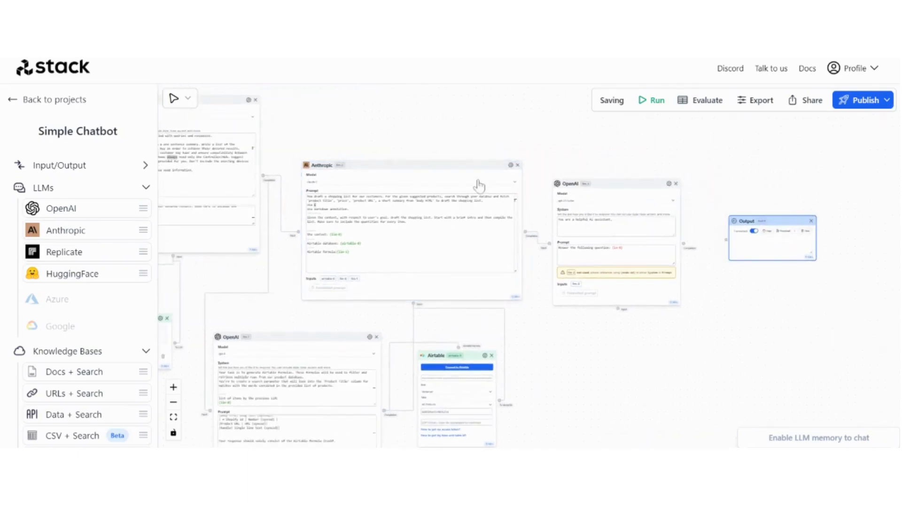
scroll(296, 156, "up", 3)
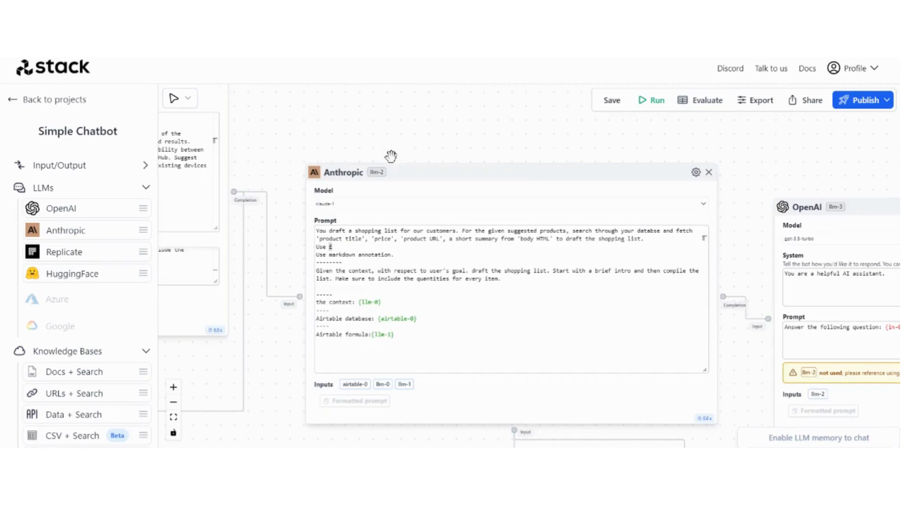
double_click(347, 239)
left_click_drag(554, 143, 451, 119)
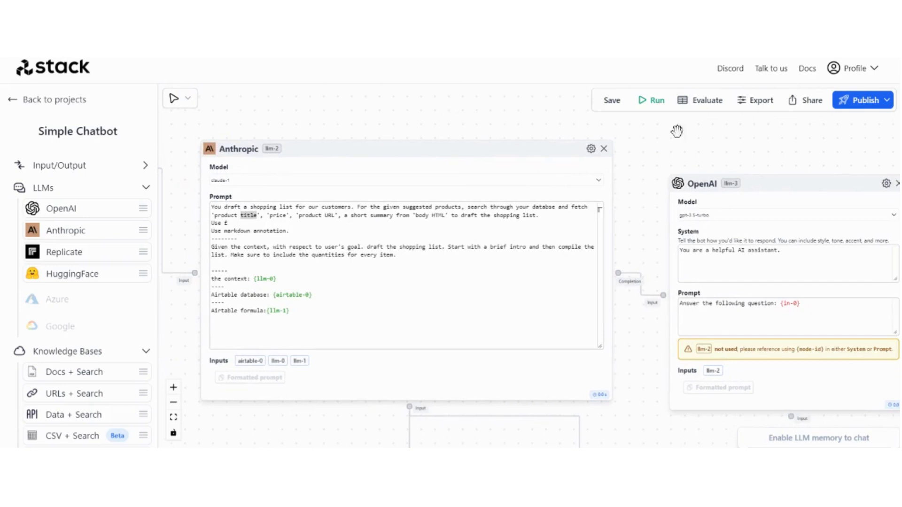
left_click_drag(725, 143, 632, 145)
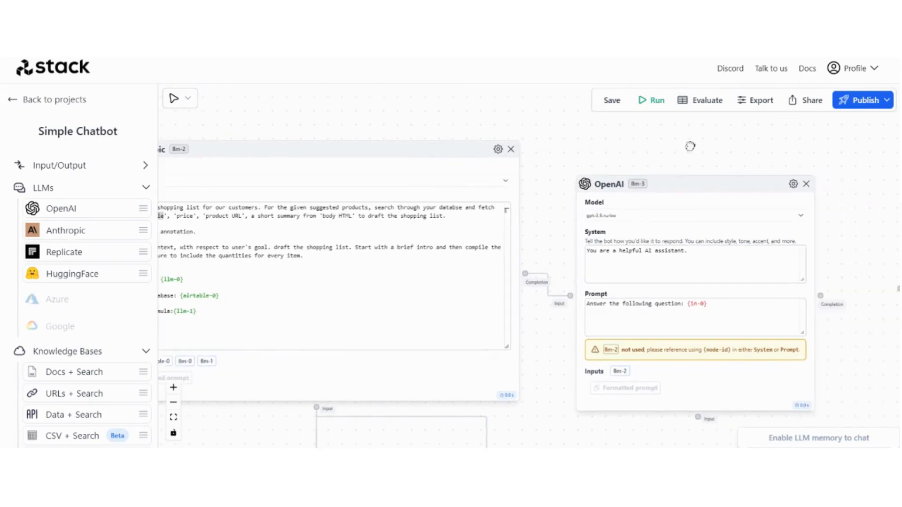
left_click_drag(691, 148, 631, 147)
Switch the final OpenAI node's model to gpt-4
scroll(758, 210, "up", 5)
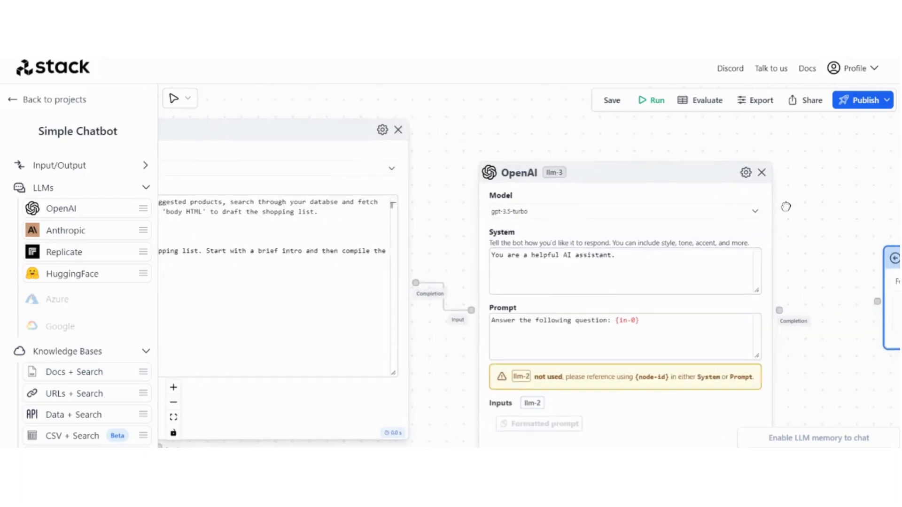
left_click(762, 217)
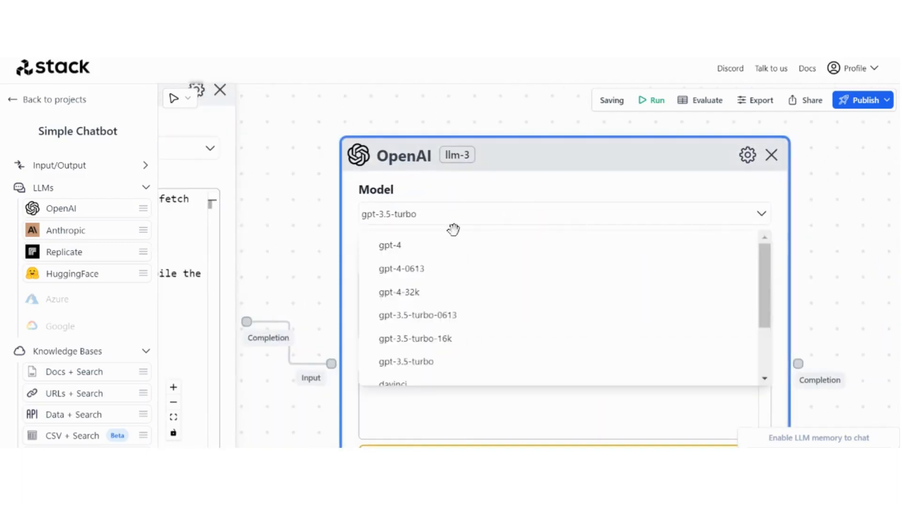
left_click(461, 244)
left_click_drag(834, 252, 795, 223)
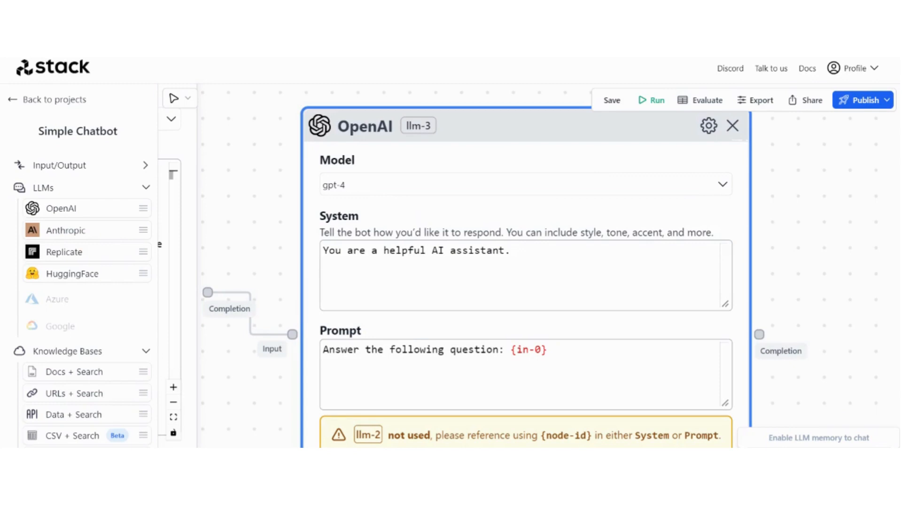
Paste the personal shopping-list drafting instructions into its System prompt and enlarge the box
triple_click(487, 251)
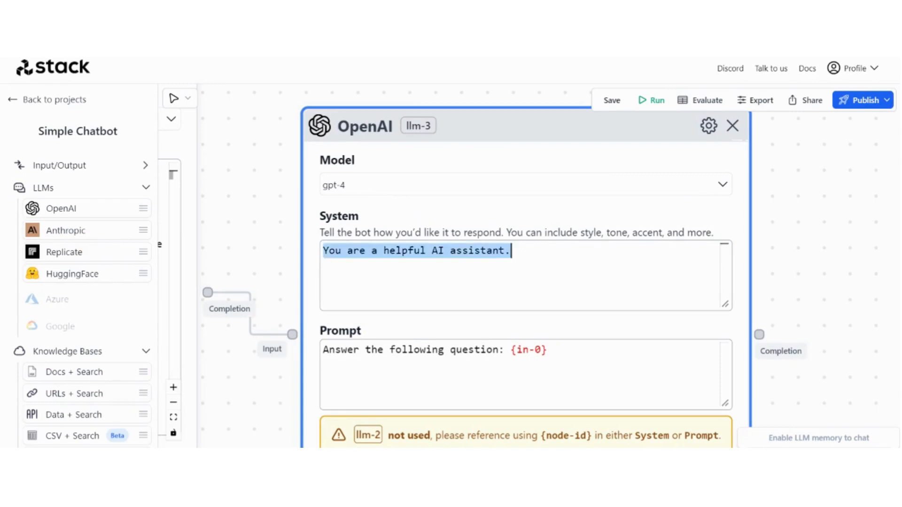
key("ctrl+v")
left_click_drag(726, 304, 776, 410)
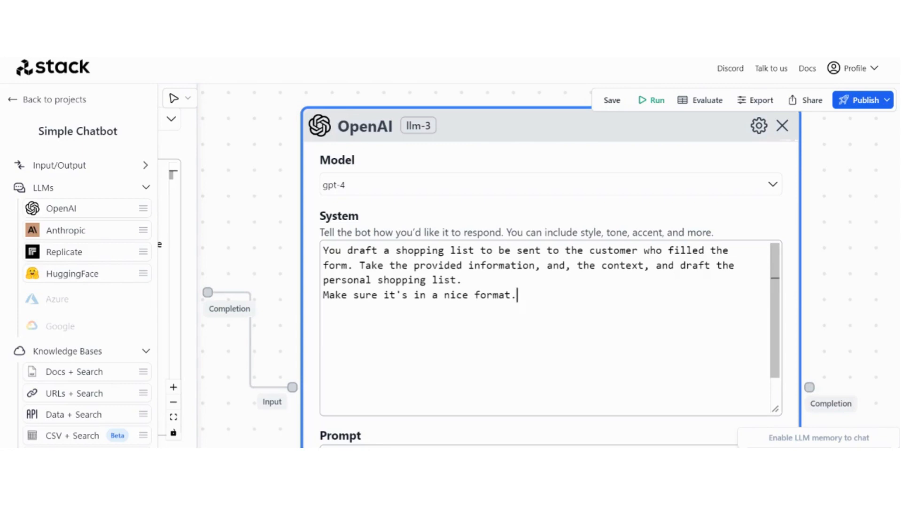
scroll(308, 302, "down", 3)
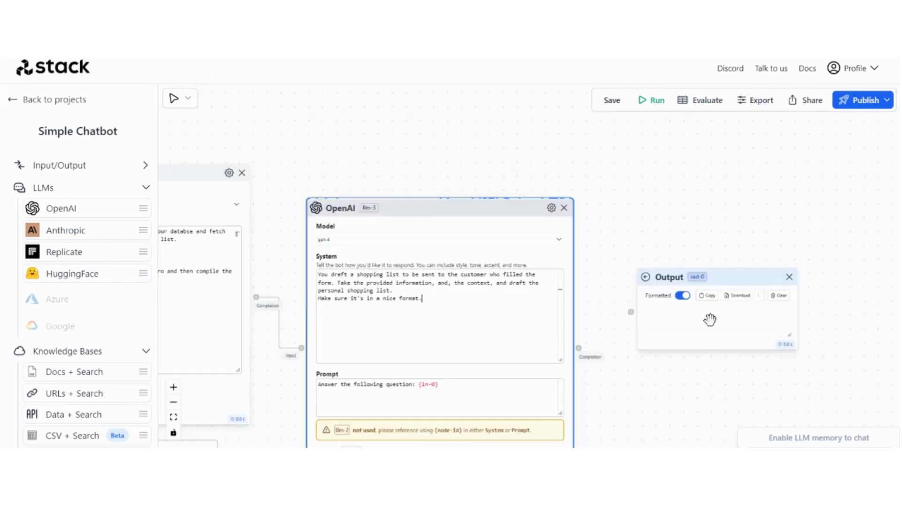
Replace the final node's prompt with the markdown shopping-list instruction using {llm-0} and {llm-4}, and enlarge it
left_click_drag(663, 391, 589, 314)
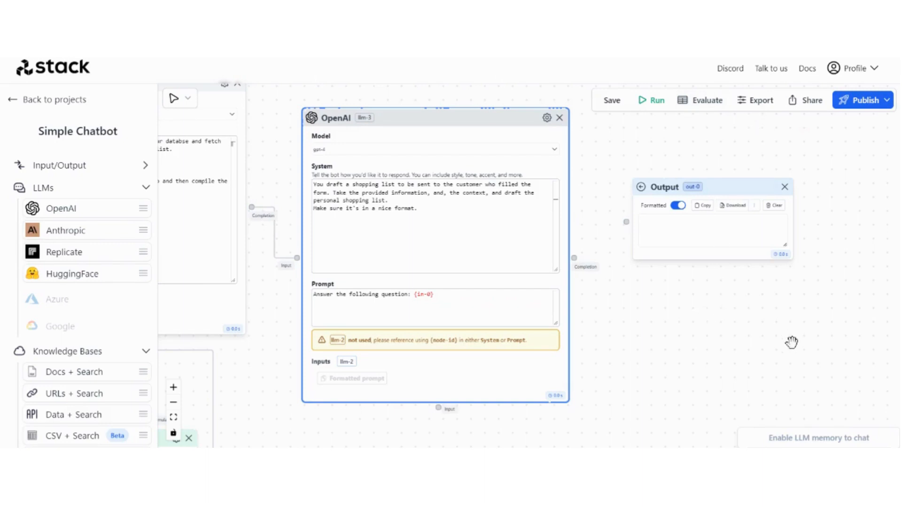
scroll(594, 320, "up", 1)
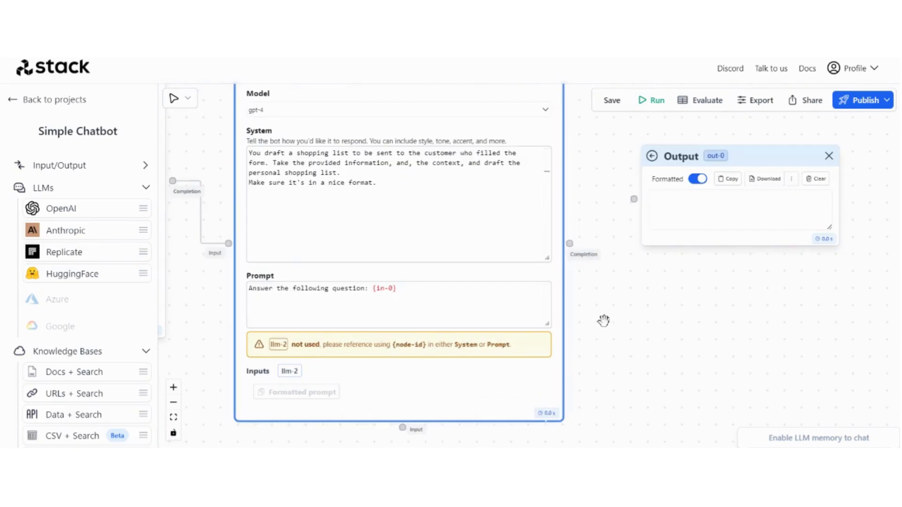
left_click_drag(602, 320, 649, 321)
key("ctrl+a")
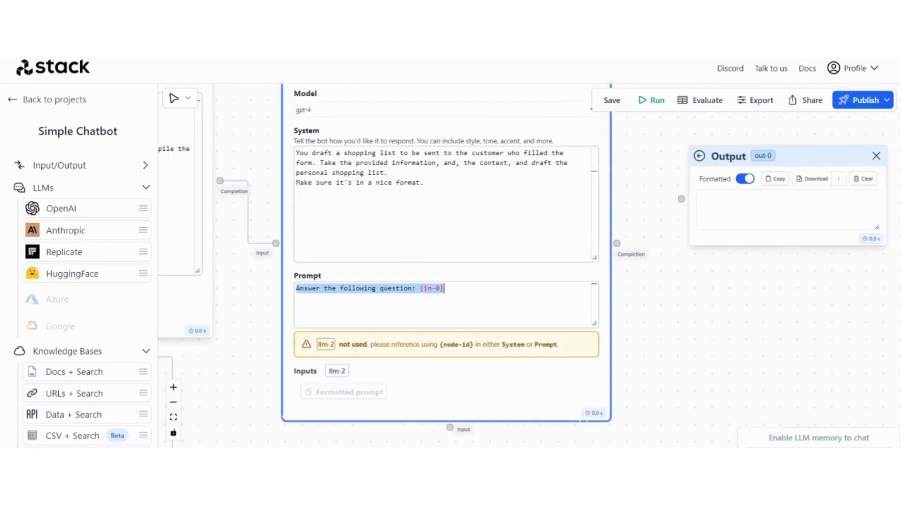
key("ctrl+v")
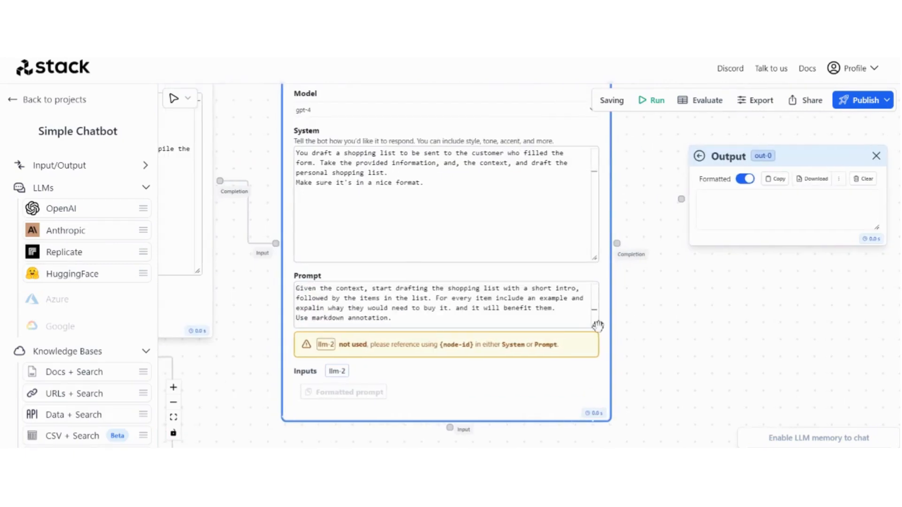
left_click_drag(593, 324, 683, 399)
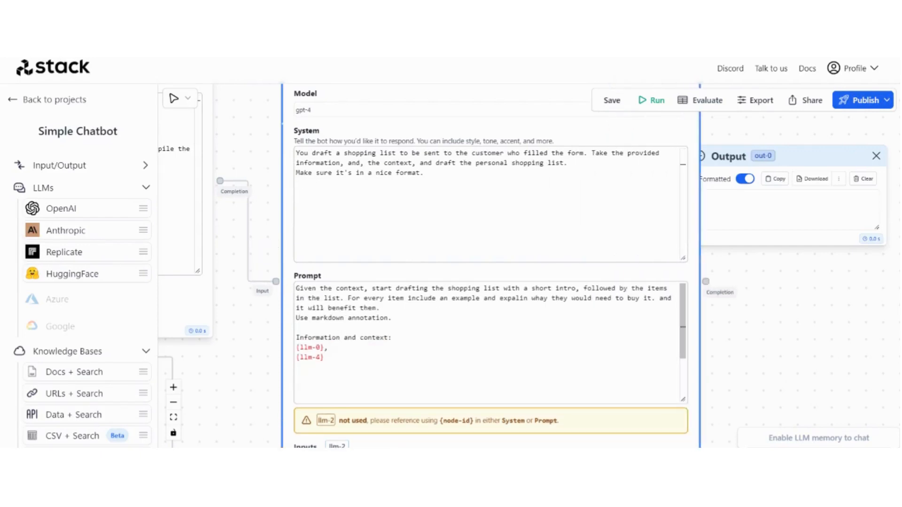
Move the Output node further right and centre the Prompt box in view
left_click_drag(843, 338, 803, 336)
scroll(803, 335, "down", 5)
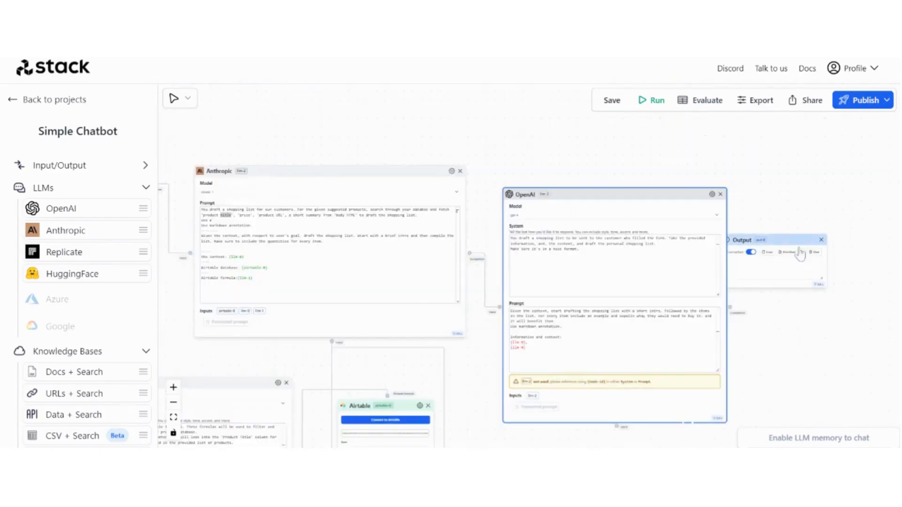
left_click_drag(789, 240, 849, 246)
scroll(474, 333, "up", 5)
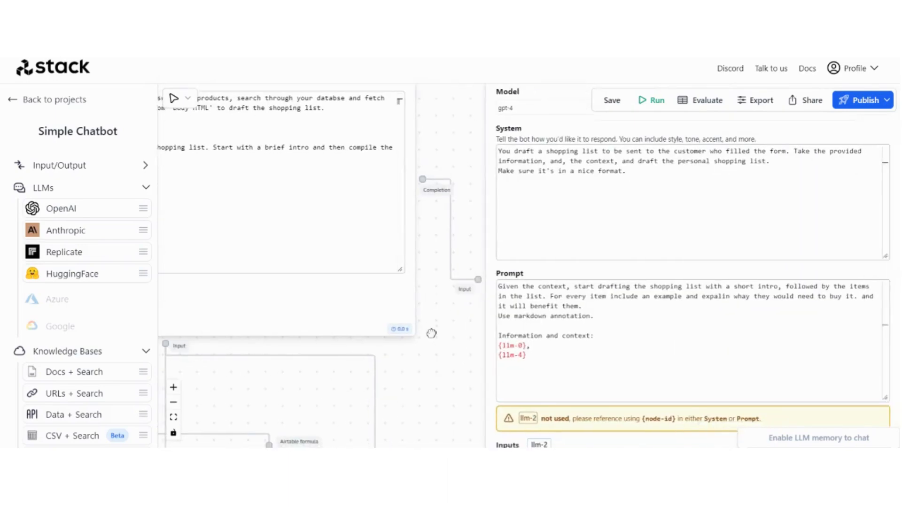
left_click_drag(425, 335, 298, 296)
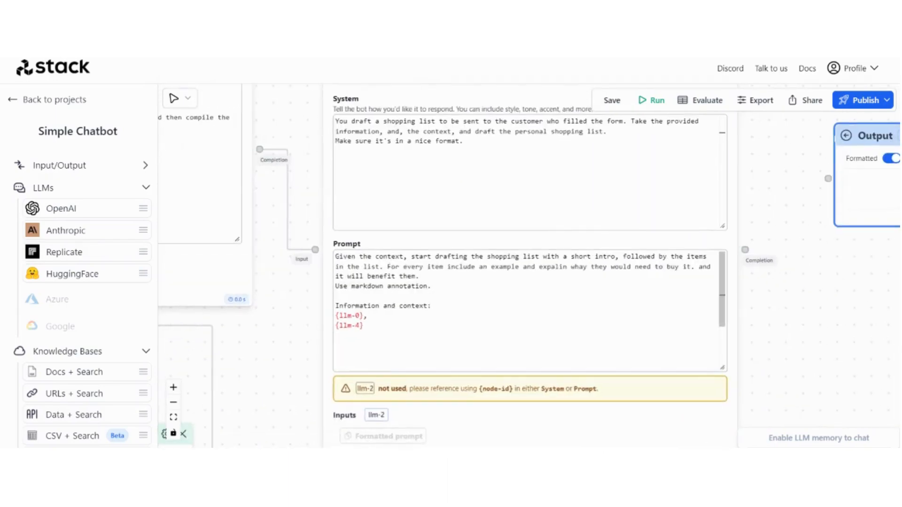
scroll(778, 297, "up", 3)
left_click_drag(779, 303, 900, 324)
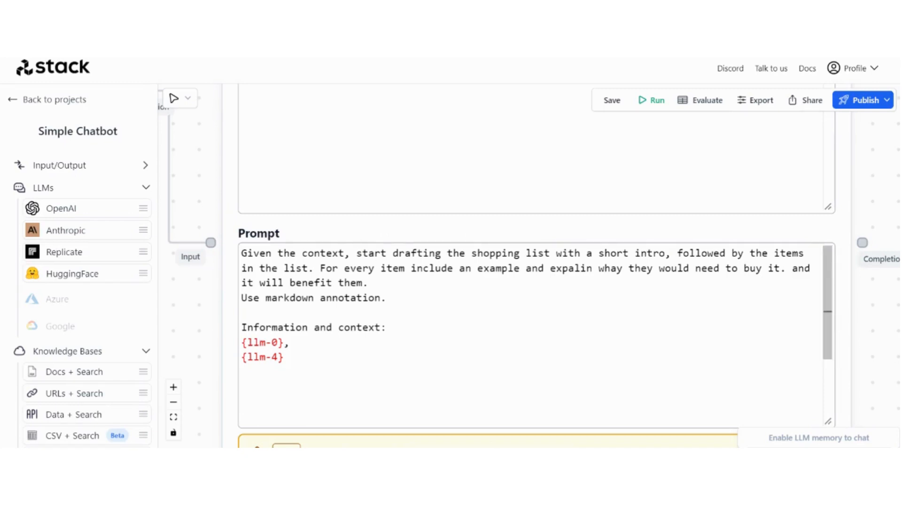
Connect the Anthropic node's completion into the final GPT-4 node's input
scroll(227, 324, "down", 5)
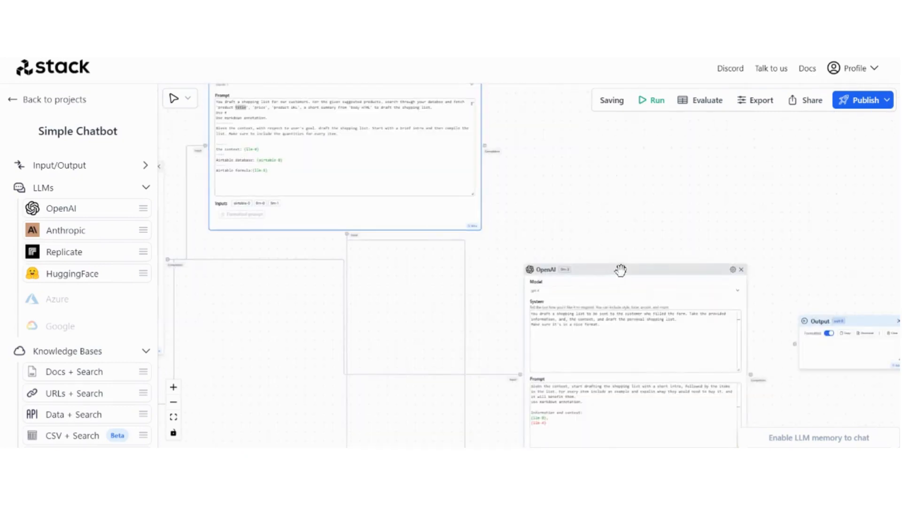
left_click_drag(620, 270, 642, 237)
left_click_drag(513, 284, 623, 244)
left_click_drag(350, 256, 522, 289)
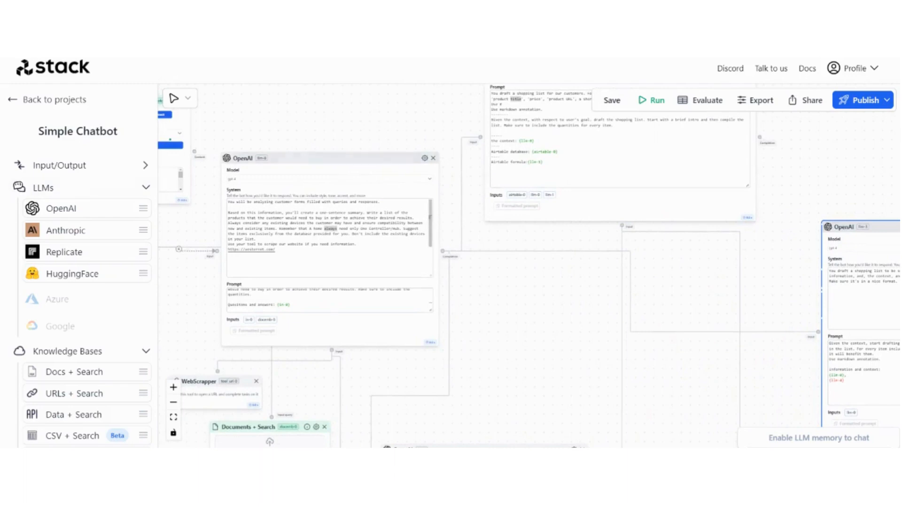
left_click_drag(498, 328, 310, 300)
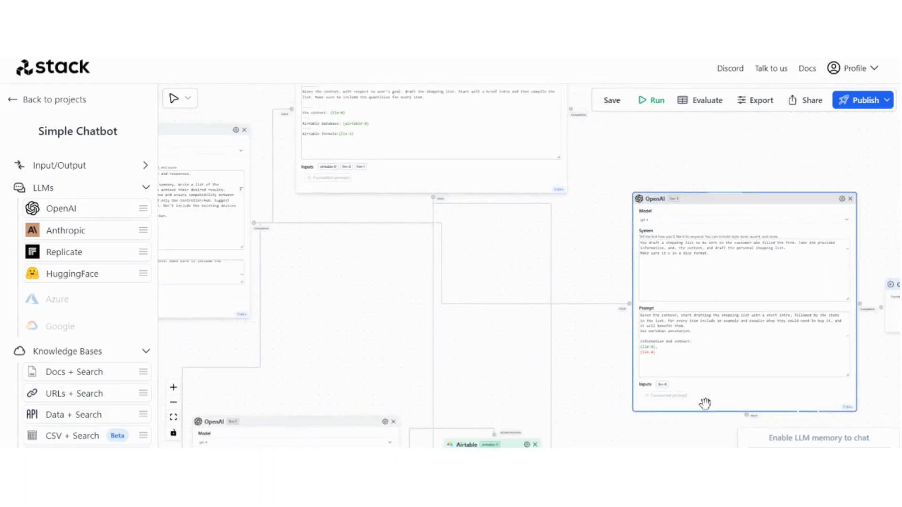
left_click_drag(617, 179, 582, 323)
left_click_drag(577, 271, 543, 181)
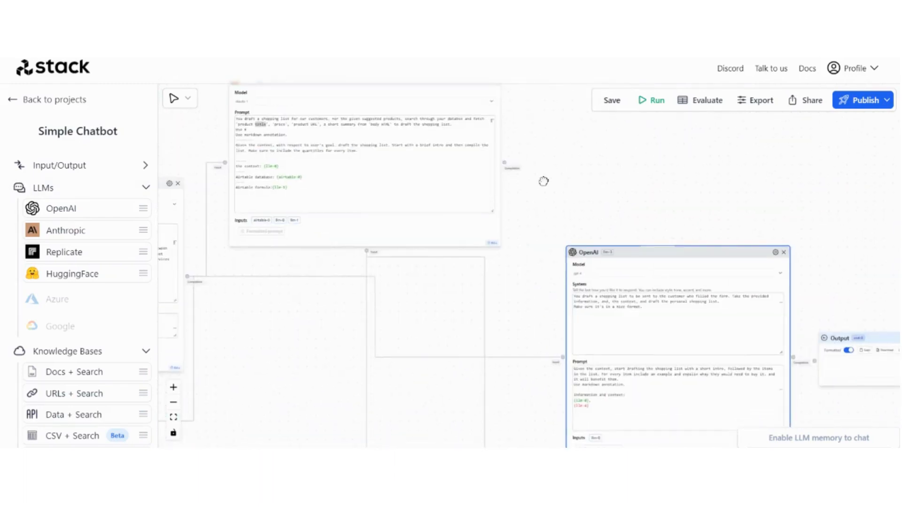
left_click_drag(501, 160, 561, 360)
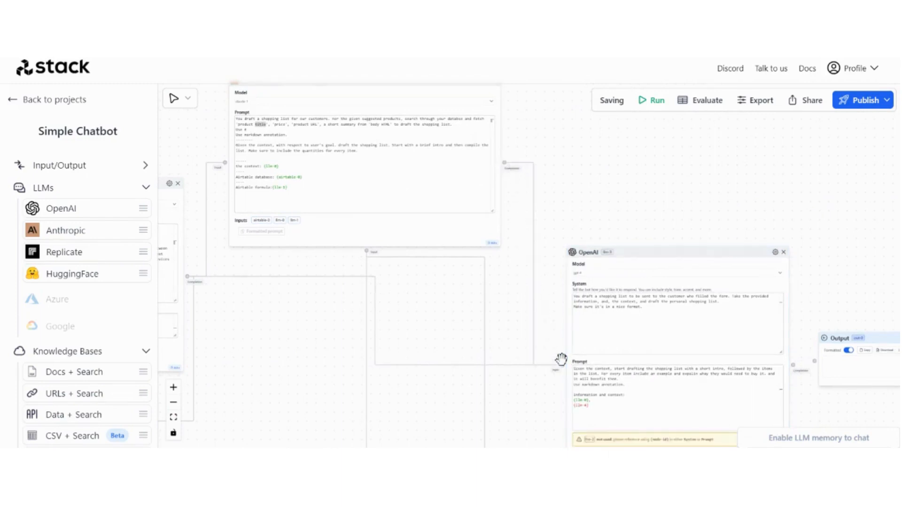
Change the prompt reference {llm-4} to {llm-2}
left_click_drag(548, 414, 533, 475)
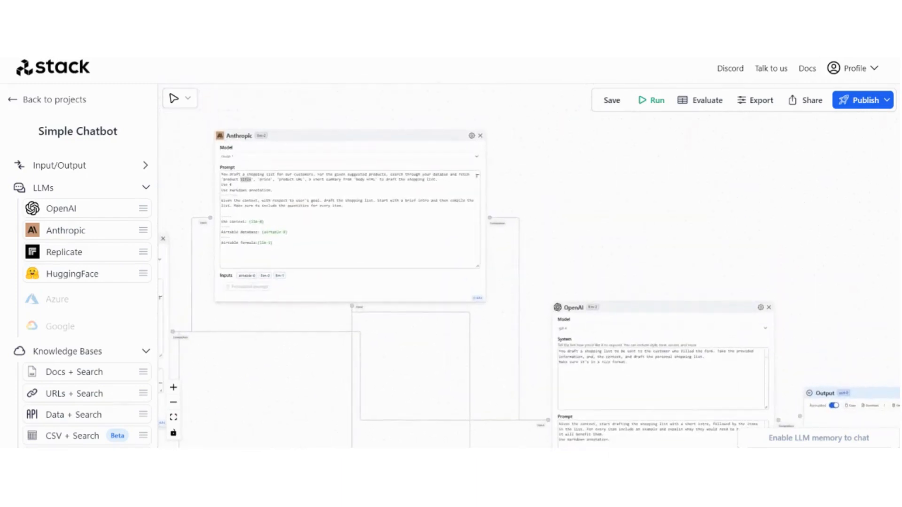
left_click_drag(507, 411, 473, 321)
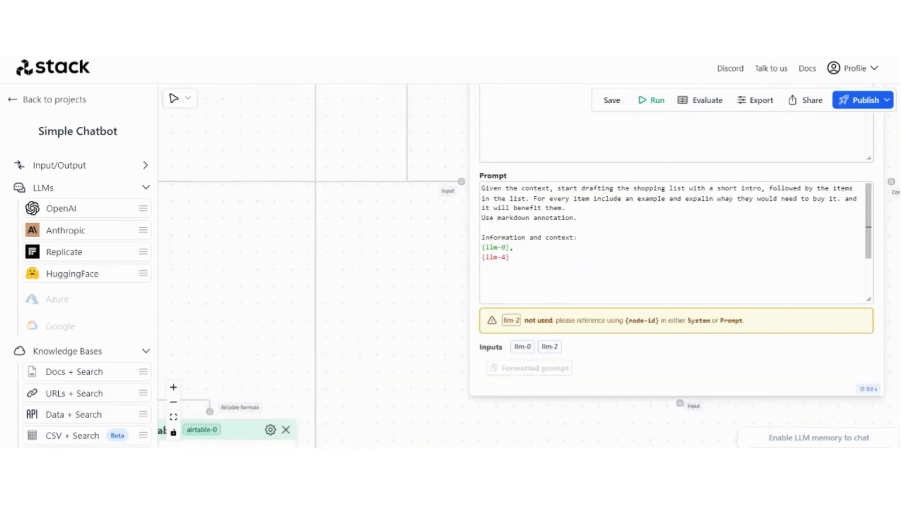
type("2")
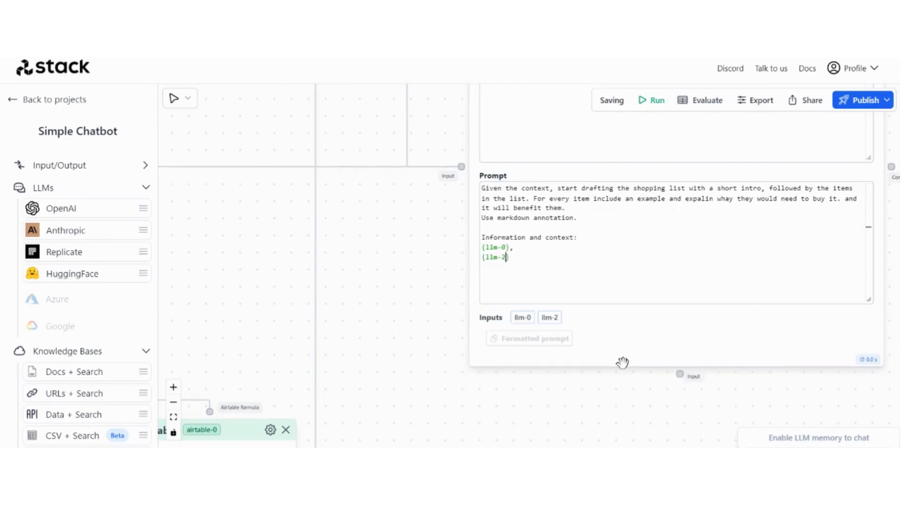
Move the Output node right and connect the GPT-4 node's completion to it
scroll(413, 288, "down", 5)
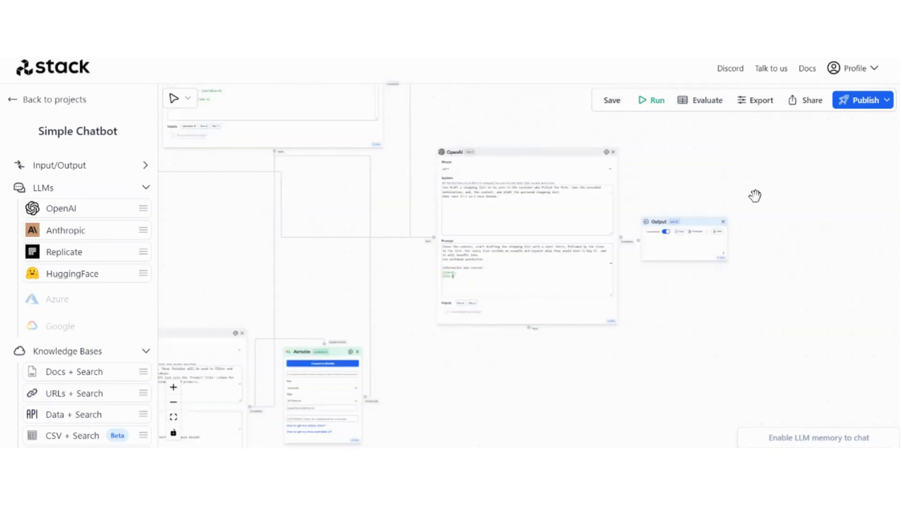
left_click_drag(699, 219, 732, 229)
scroll(640, 232, "up", 2)
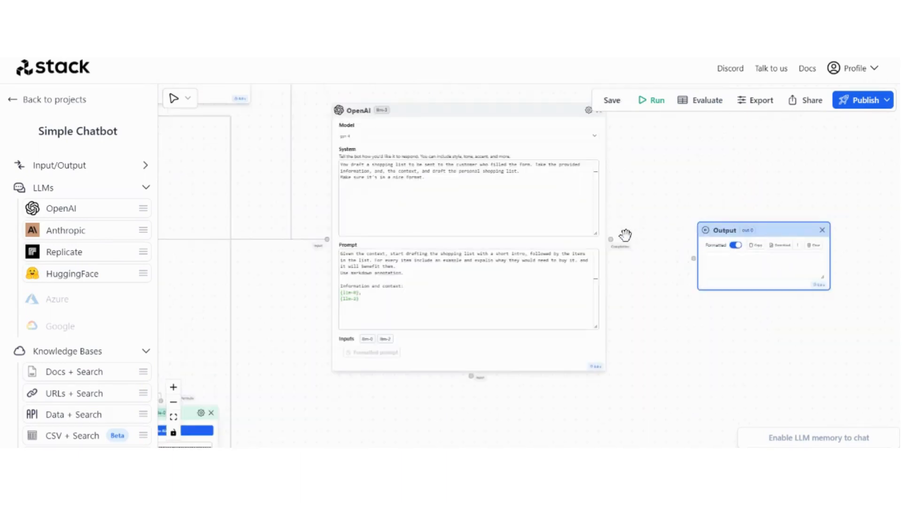
left_click_drag(610, 239, 694, 265)
scroll(694, 259, "down", 5)
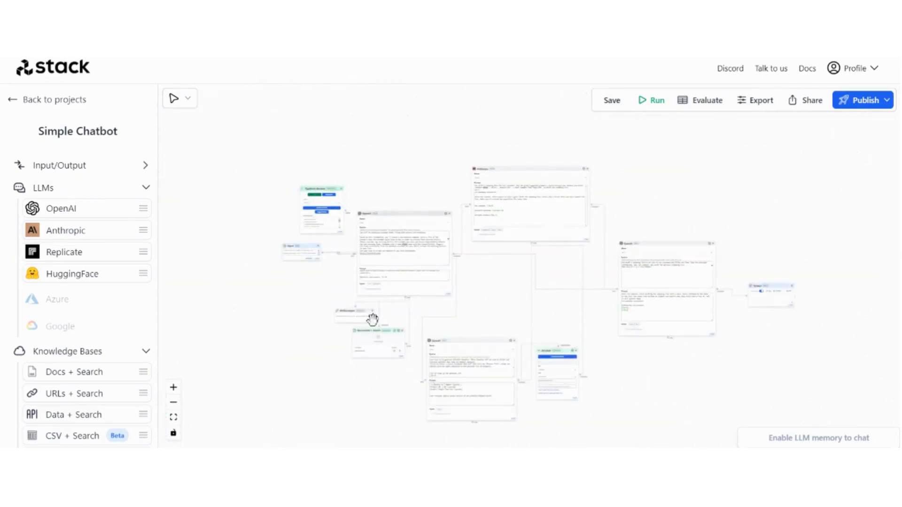
Add three new Output nodes to the canvas
left_click(103, 167)
left_click_drag(98, 204, 316, 371)
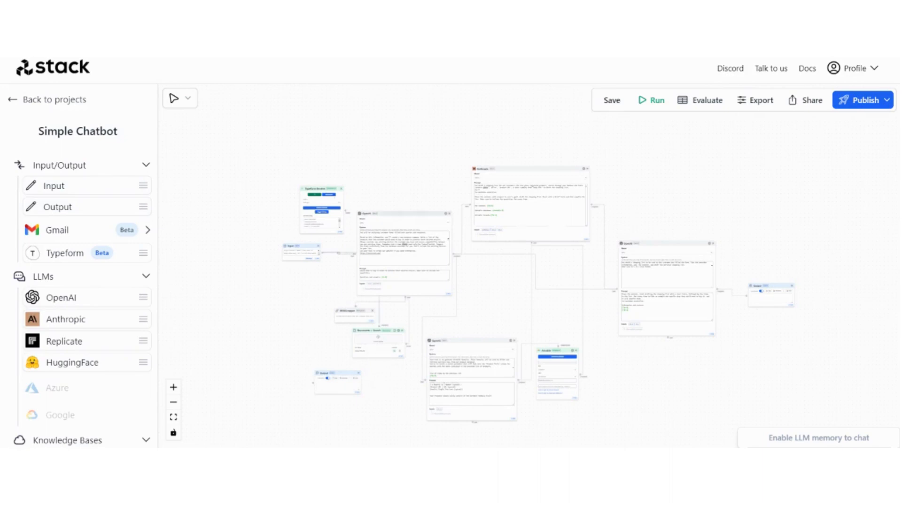
left_click_drag(108, 210, 324, 331)
left_click_drag(105, 203, 378, 146)
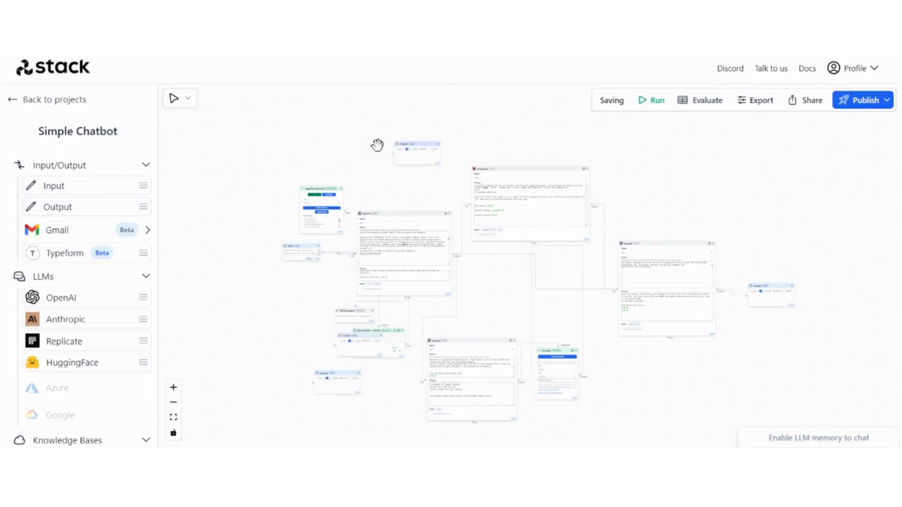
Connect the customer-analysis OpenAI node's completion to the top Output node
scroll(309, 323, "up", 1)
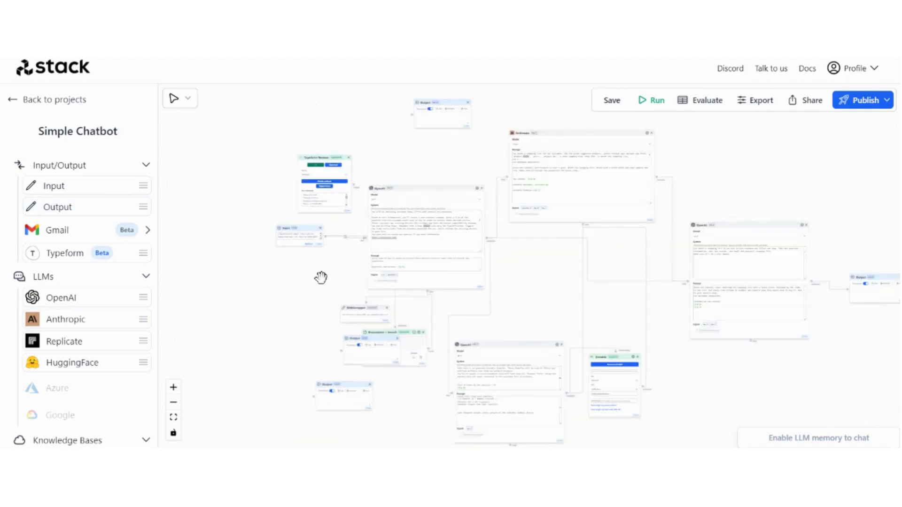
scroll(314, 281, "up", 1)
scroll(314, 281, "down", 1)
left_click_drag(412, 121, 415, 117)
scroll(459, 150, "up", 2)
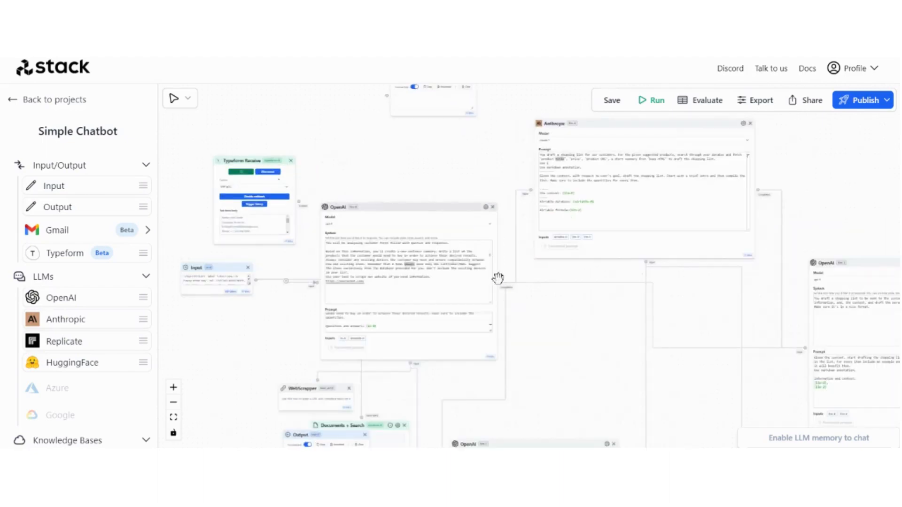
left_click_drag(440, 200, 387, 198)
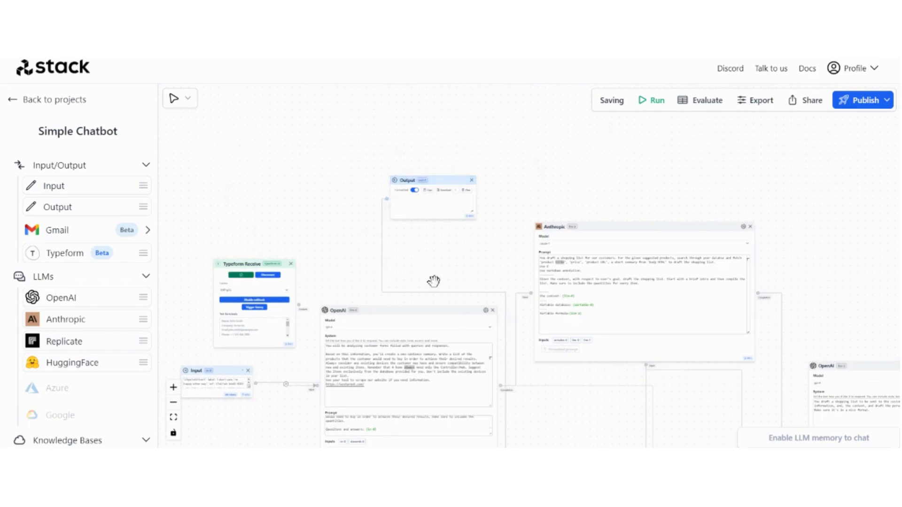
Move another Output node right and connect the Airtable-side OpenAI node's completion to it
left_click_drag(433, 281, 425, 114)
left_click_drag(276, 279, 293, 168)
scroll(293, 167, "down", 3)
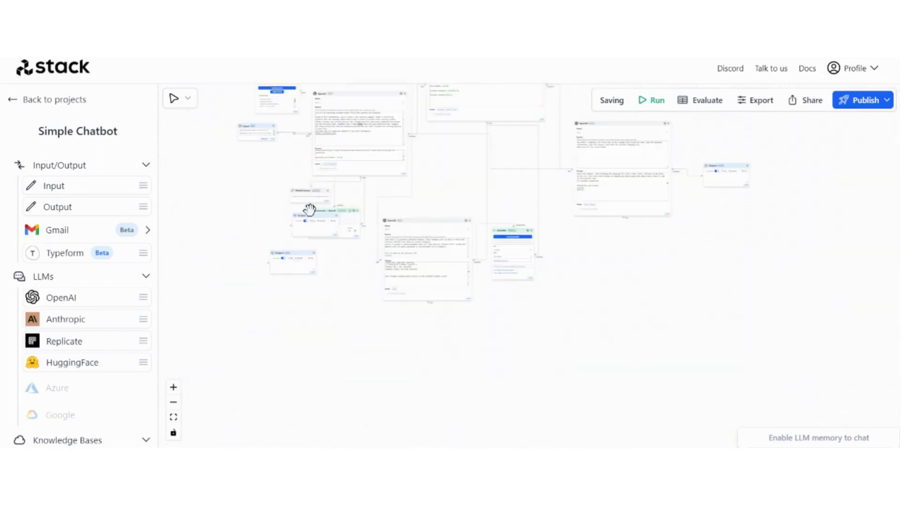
left_click_drag(316, 232, 621, 267)
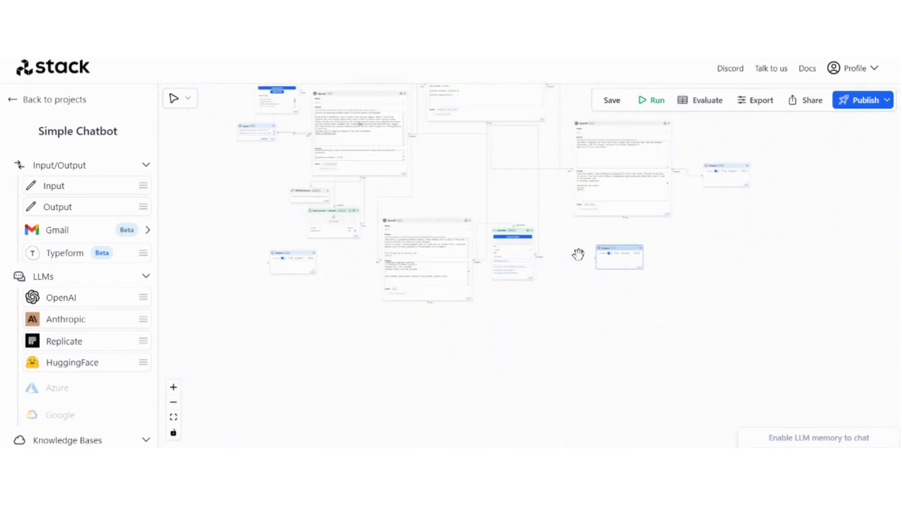
scroll(578, 255, "up", 3)
scroll(426, 269, "up", 2)
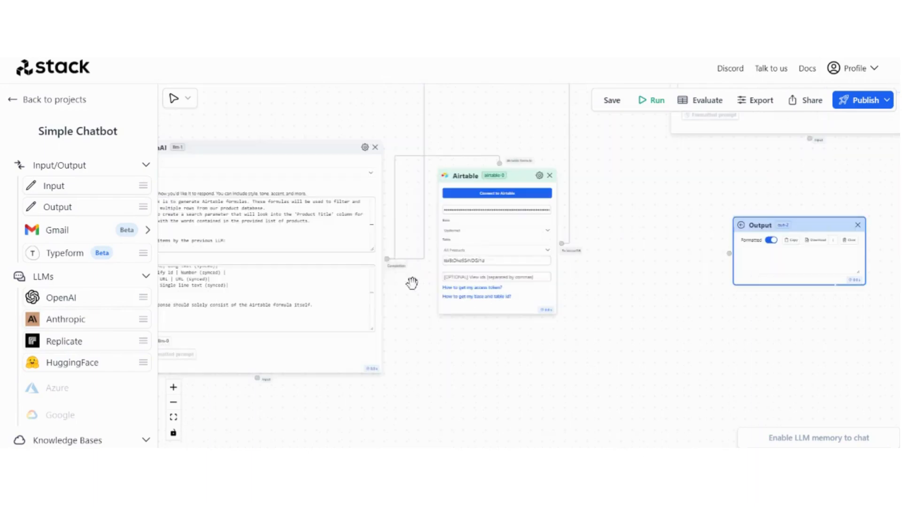
left_click_drag(387, 260, 730, 254)
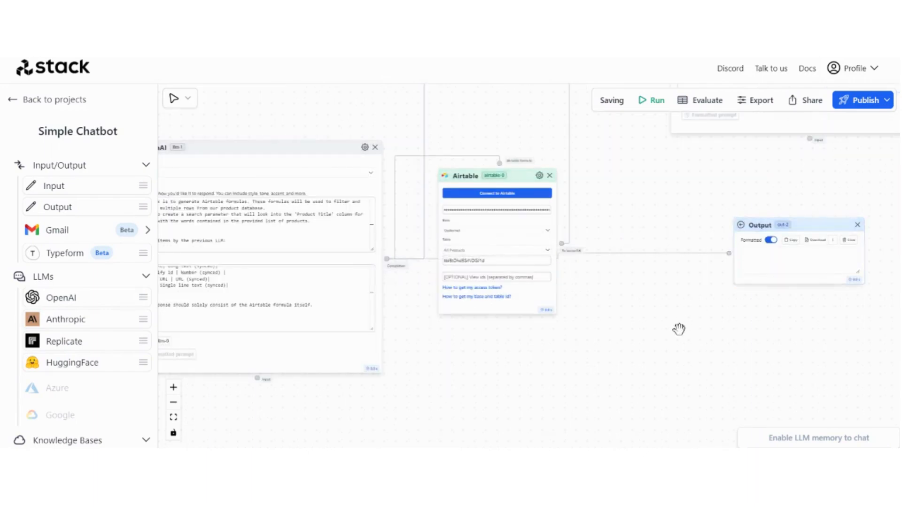
Connect the Anthropic node's completion to the remaining Output node and zoom out to the whole flow
scroll(680, 328, "down", 4)
left_click_drag(369, 346, 298, 407)
left_click_drag(312, 362, 647, 169)
scroll(606, 168, "up", 4)
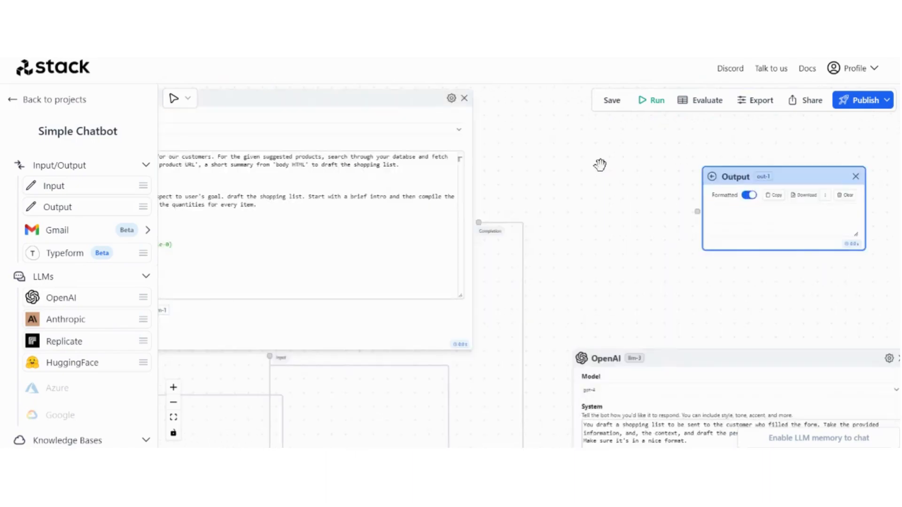
left_click_drag(478, 222, 698, 212)
scroll(647, 302, "down", 5)
left_click_drag(777, 299, 814, 209)
scroll(814, 210, "down", 3)
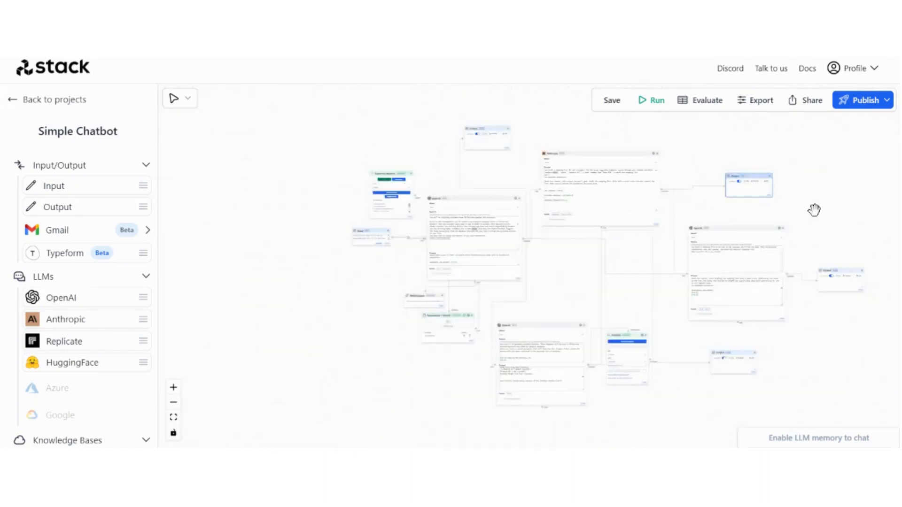
Run the flow and view the first Output node's customer summary
left_click(649, 112)
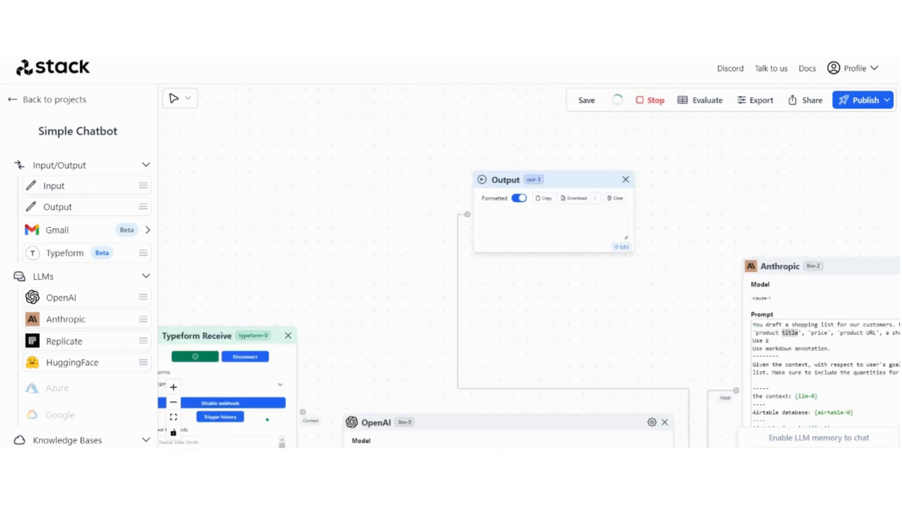
scroll(438, 165, "down", 5)
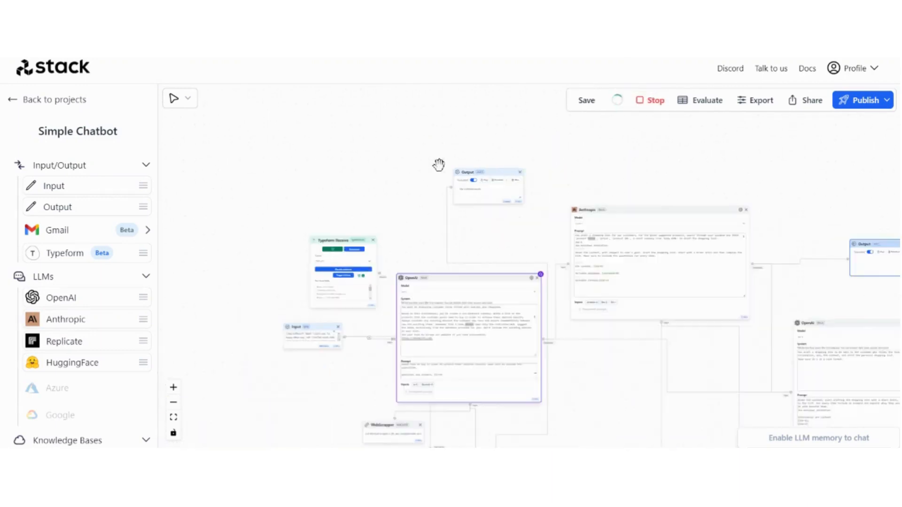
scroll(439, 165, "up", 5)
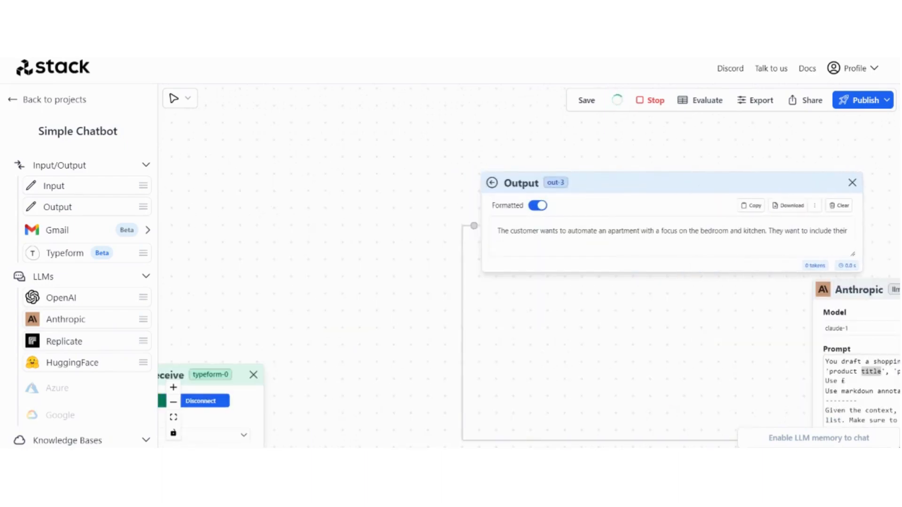
left_click_drag(568, 146, 381, 135)
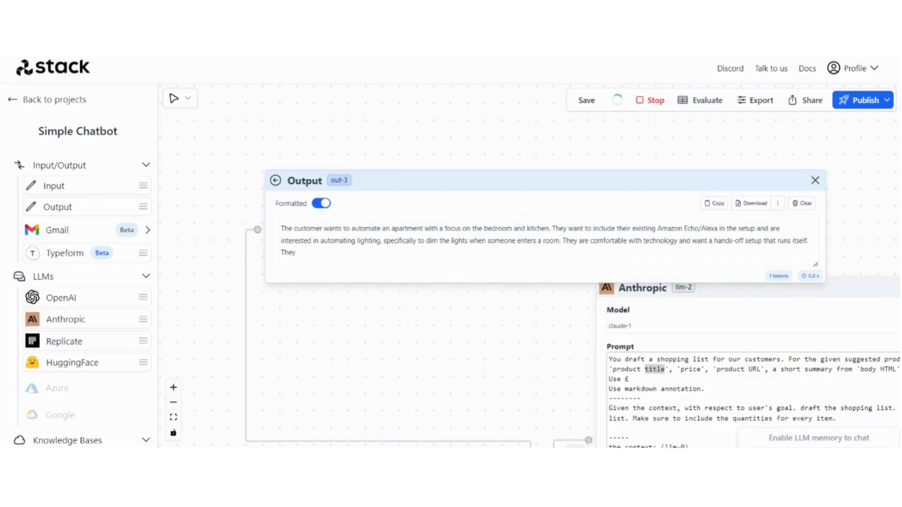
scroll(482, 183, "down", 8)
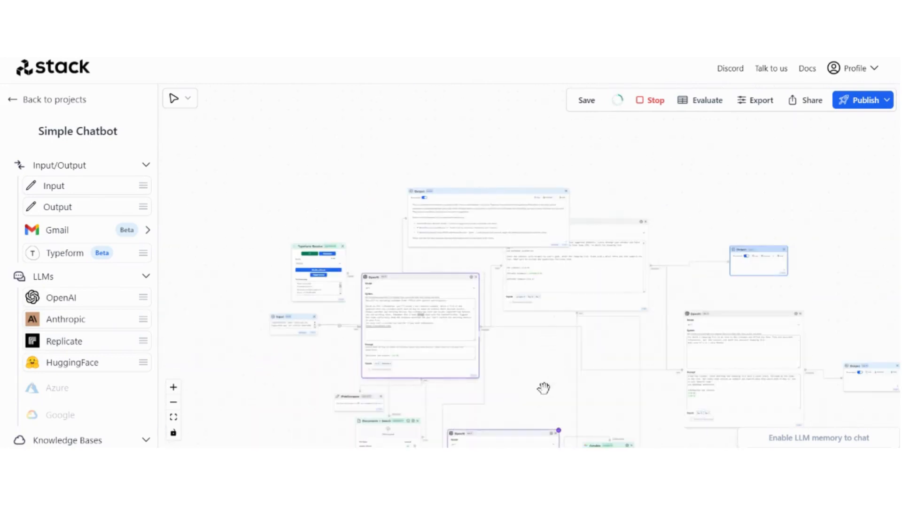
Pan to the other Output nodes to watch the Airtable formula and shopping list stream in
left_click_drag(544, 388, 447, 226)
left_click_drag(615, 392, 570, 390)
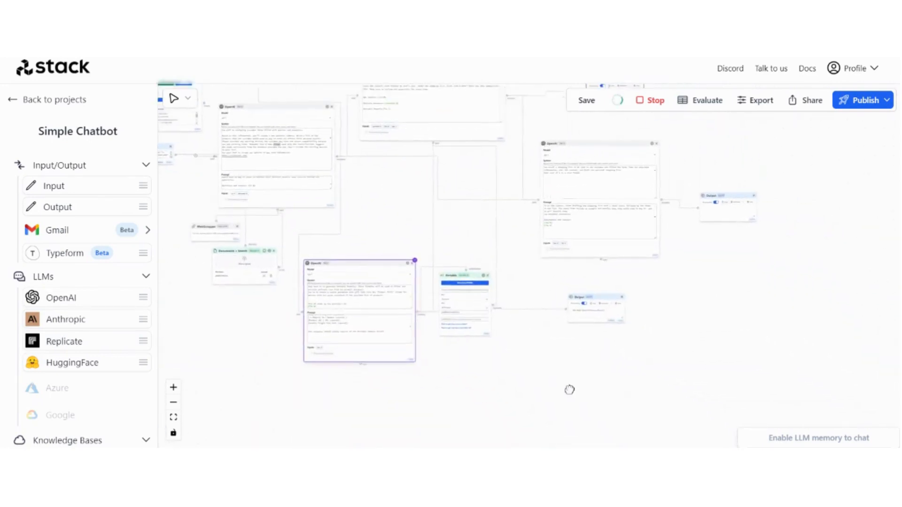
scroll(570, 324, "up", 10)
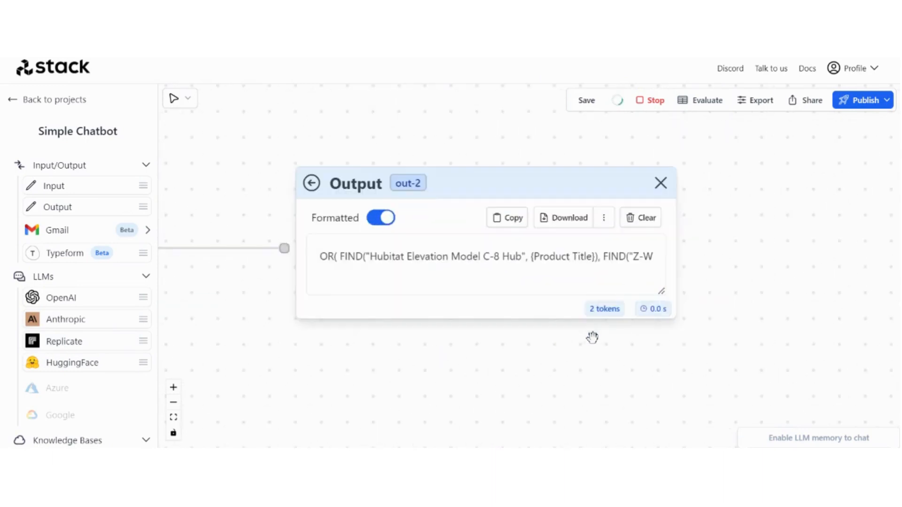
scroll(592, 337, "down", 10)
scroll(682, 218, "up", 6)
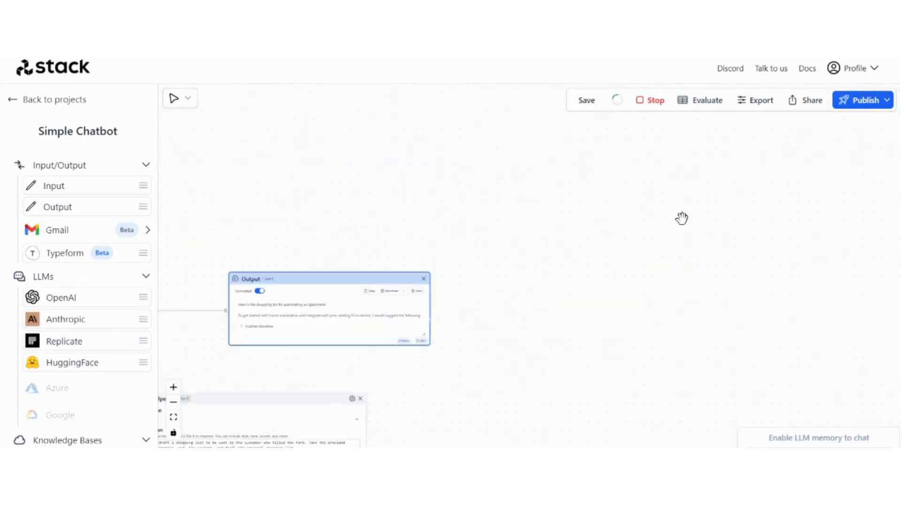
scroll(572, 296, "up", 5)
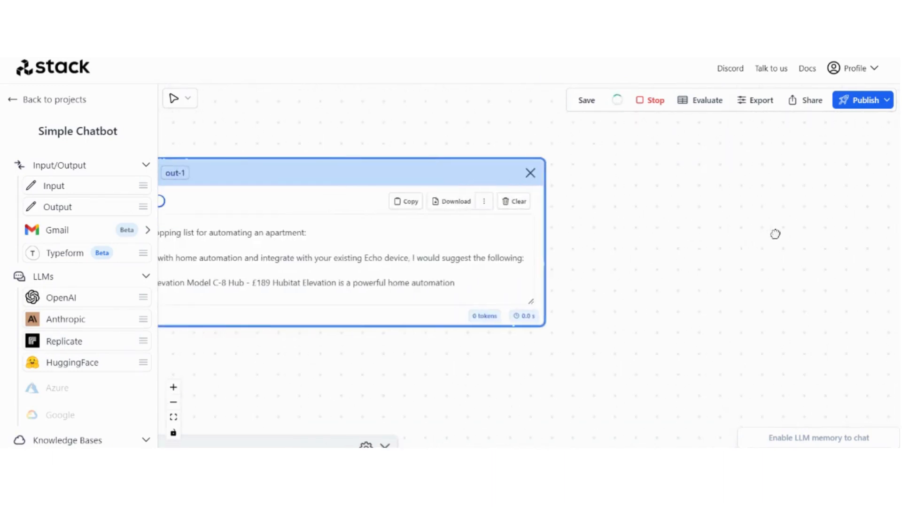
left_click_drag(668, 266, 843, 266)
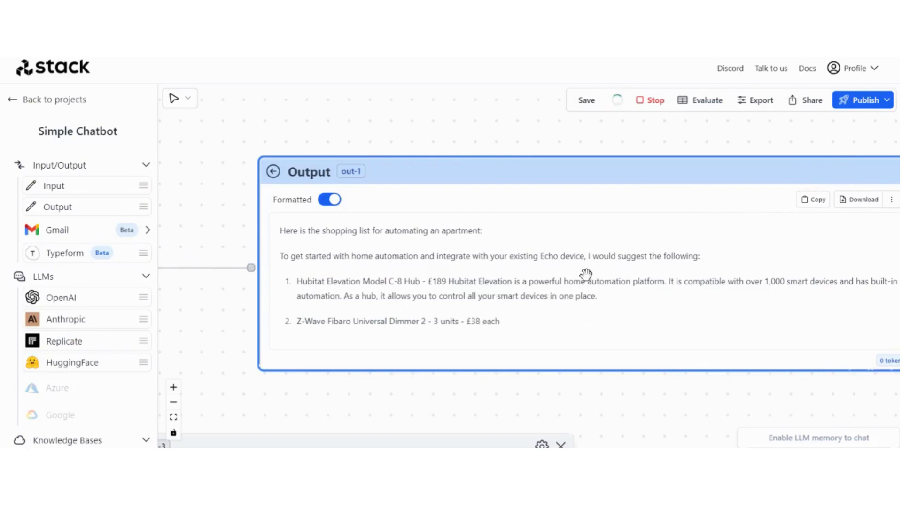
left_click_drag(597, 141, 552, 141)
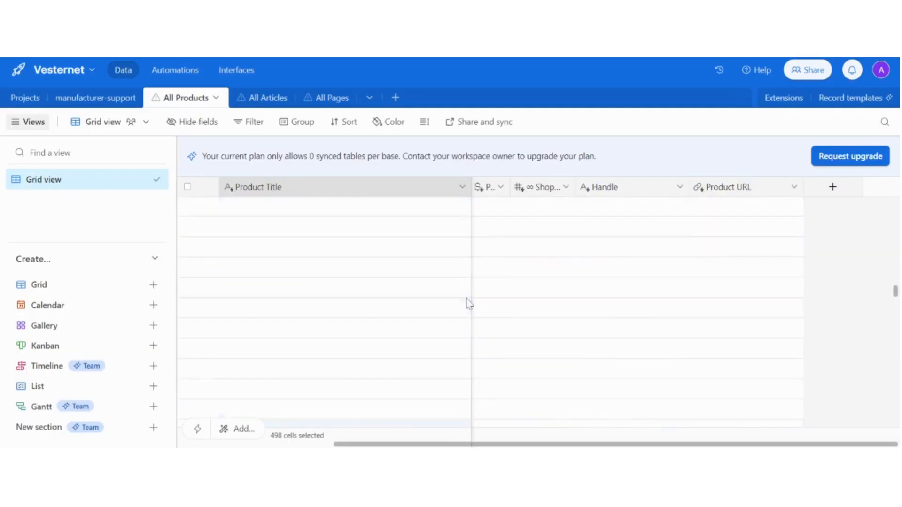
scroll(469, 301, "up", 20)
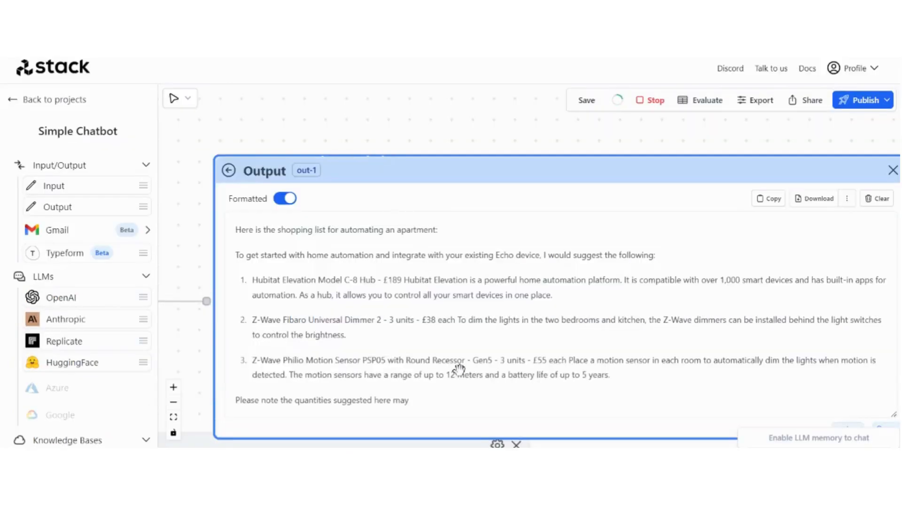
Follow the streaming shopping list into the out-0 Output node
left_click_drag(445, 134, 364, 129)
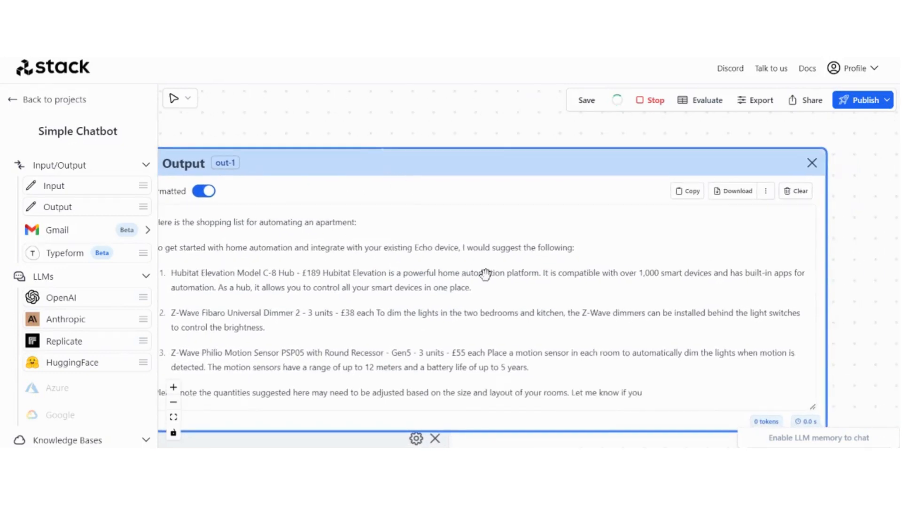
scroll(863, 299, "down", 5)
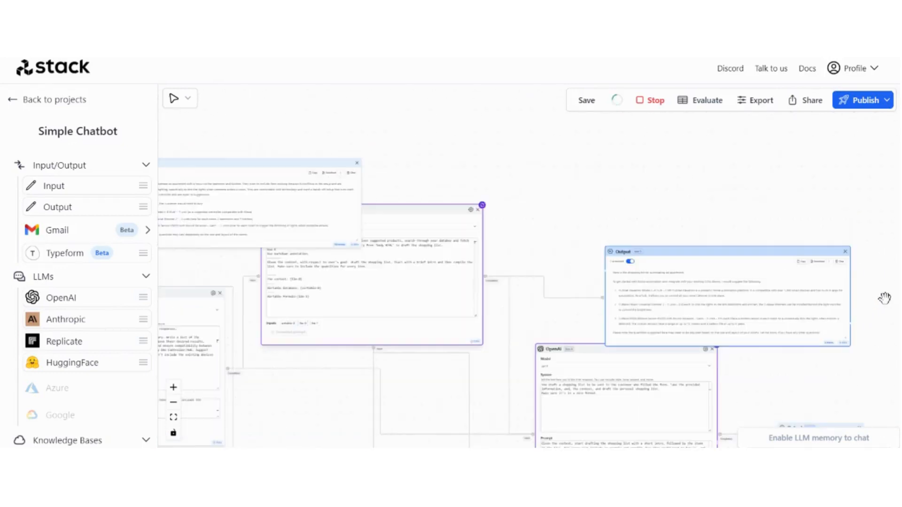
left_click_drag(746, 266, 337, 141)
left_click_drag(531, 358, 737, 287)
scroll(593, 255, "up", 6)
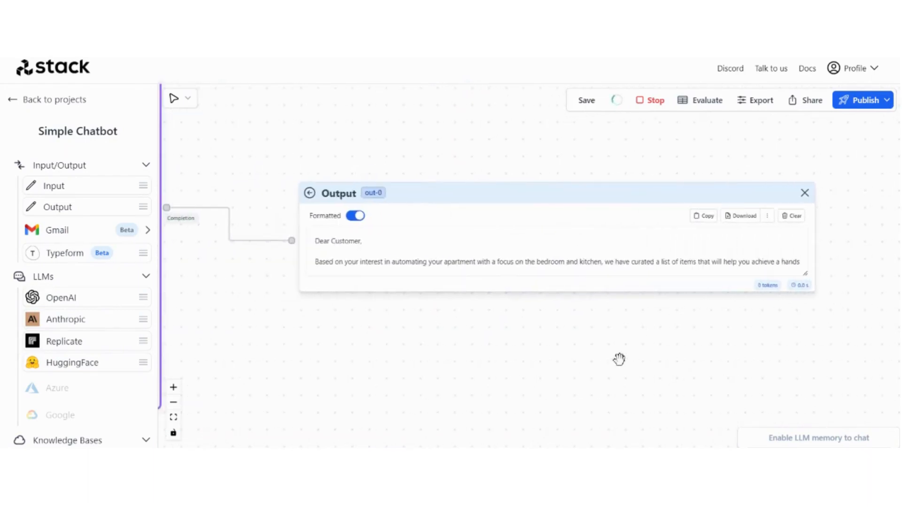
left_click_drag(619, 361, 600, 360)
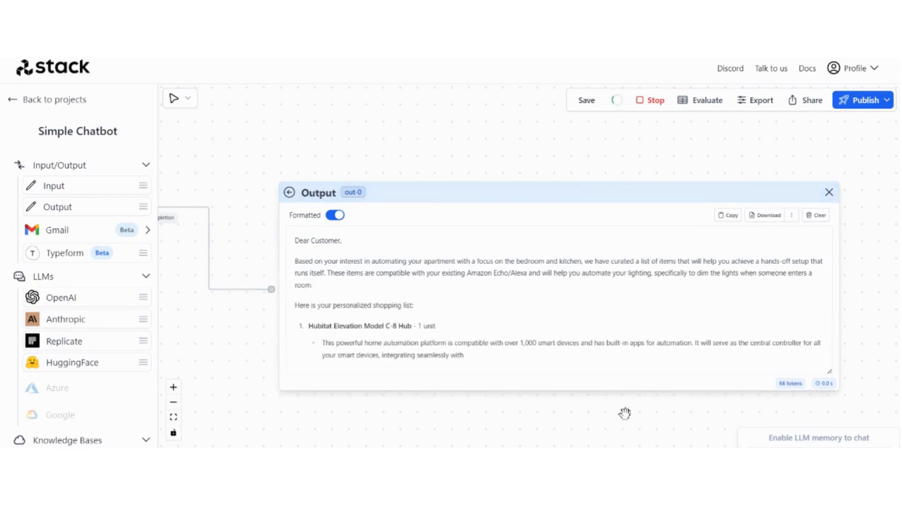
Read the finished list (Hubitat C-8 hub, three Fibaro dimmers, three Philio motion sensors), then zoom out
scroll(892, 355, "down", 2)
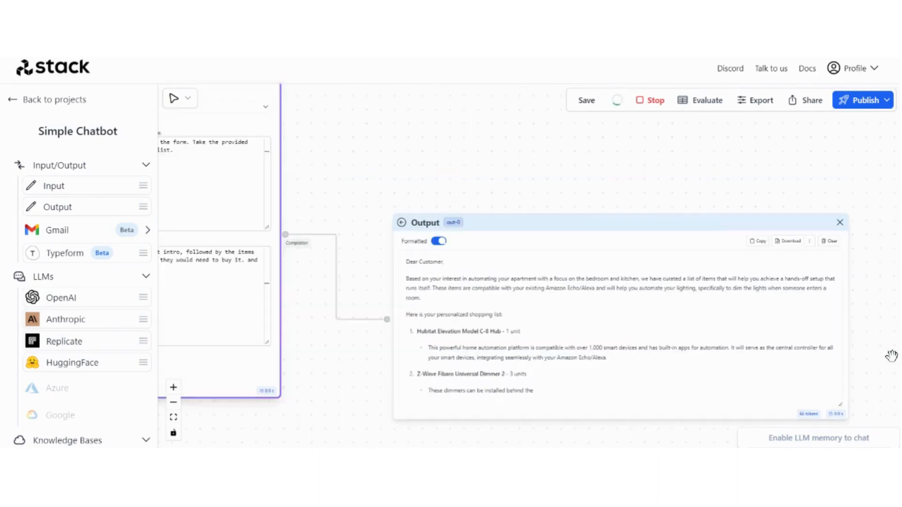
left_click_drag(892, 355, 847, 264)
scroll(653, 371, "up", 3)
scroll(652, 370, "down", 1)
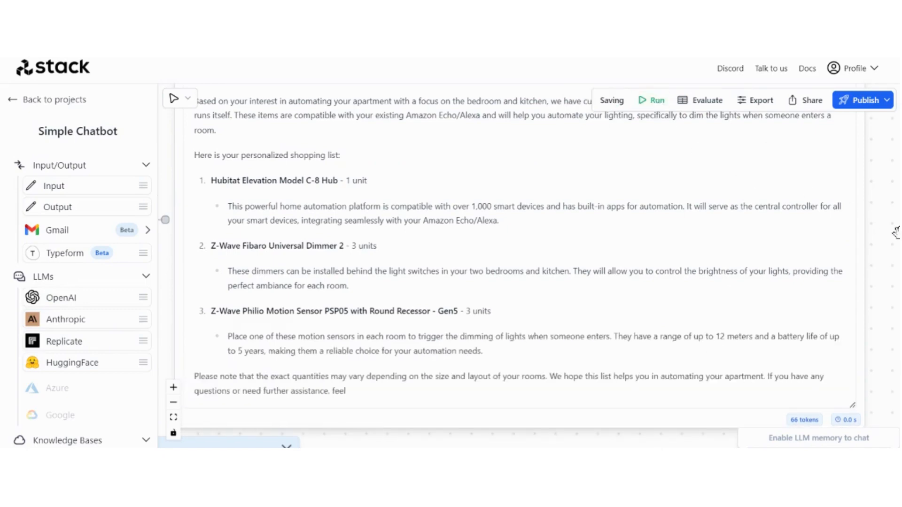
scroll(897, 233, "down", 6)
left_click_drag(828, 339, 794, 379)
scroll(807, 360, "down", 1)
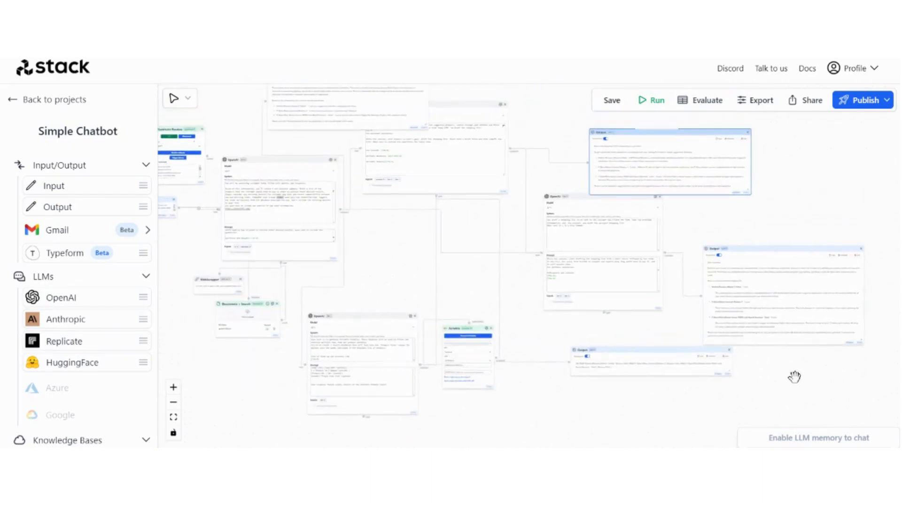
scroll(794, 377, "down", 2)
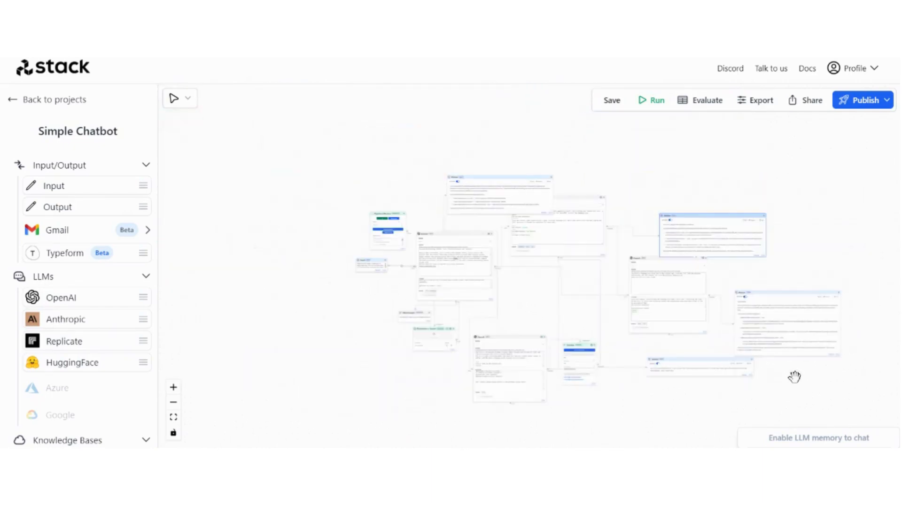